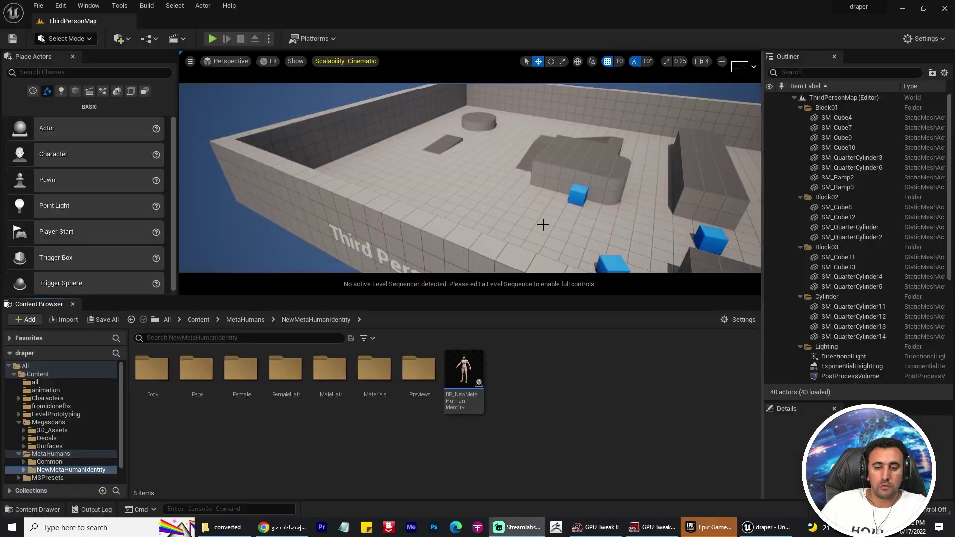
# Place the BP_NewMetaHumanIdentity blueprint in the level and frame the character.
pyautogui.keyDown('alt'); pyautogui.moveTo(537, 222); pyautogui.dragTo(500, 201); pyautogui.keyUp('alt')
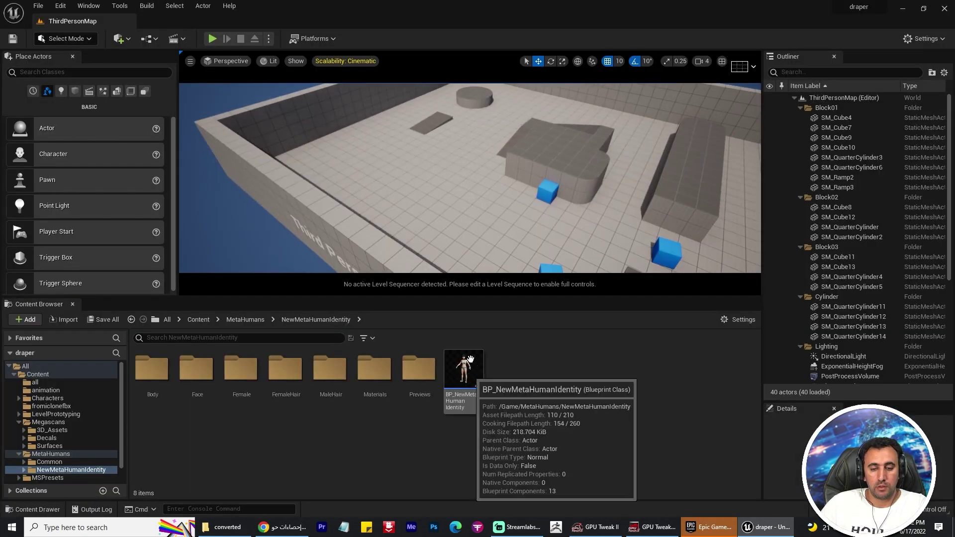
pyautogui.moveTo(463, 373); pyautogui.dragTo(488, 189)
pyautogui.press('f')
pyautogui.keyDown('alt'); pyautogui.moveTo(577, 208); pyautogui.dragTo(557, 172); pyautogui.keyUp('alt')
pyautogui.scroll(-2, 596, 177)
pyautogui.scroll(4, 557, 169)
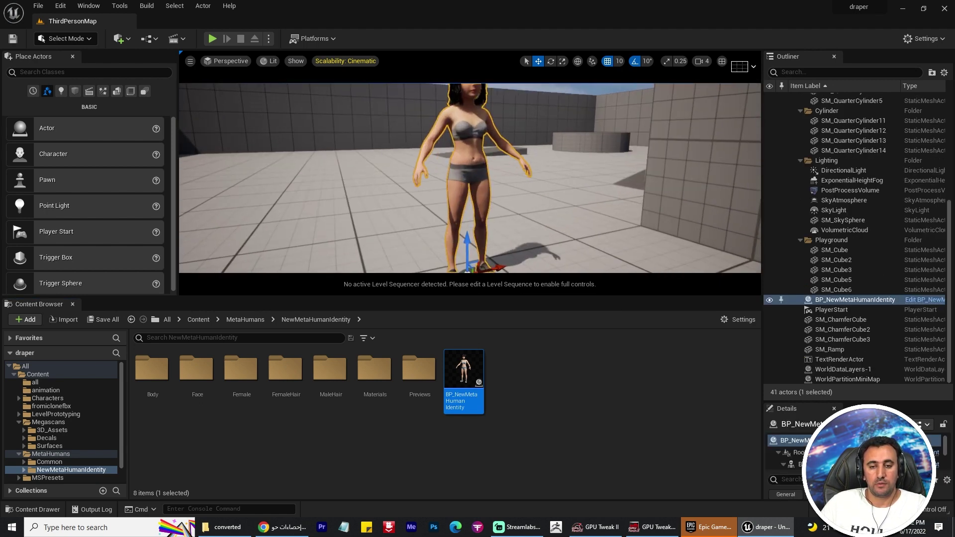
pyautogui.moveTo(562, 165); pyautogui.dragTo(533, 137, button='middle')
pyautogui.scroll(-3, 560, 166)
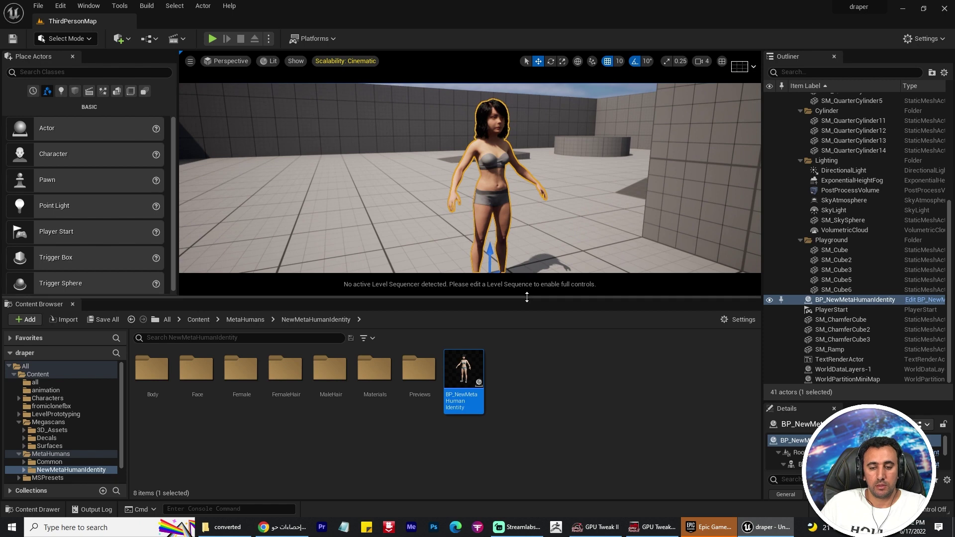
# Enlarge the level viewport to get a closer view of the character.
pyautogui.moveTo(526, 296); pyautogui.dragTo(527, 389)
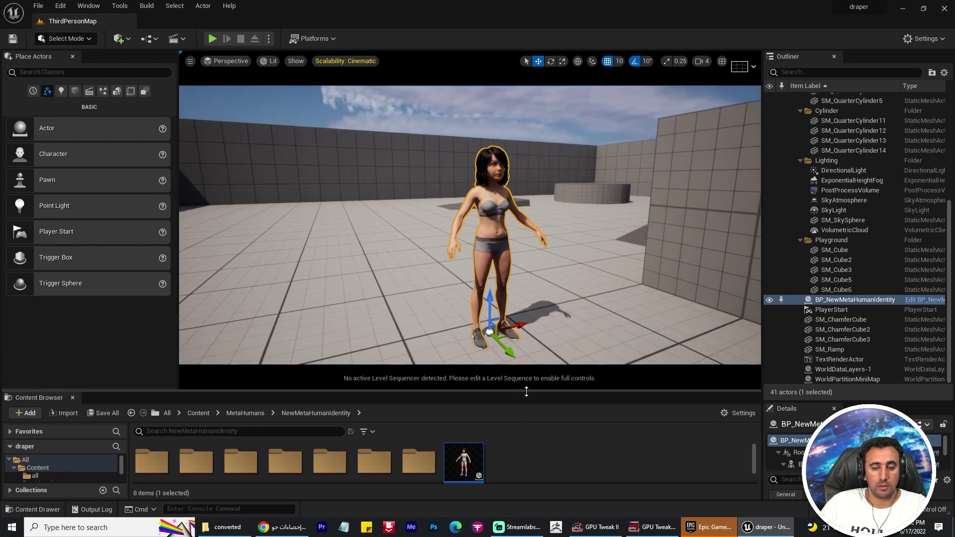
pyautogui.click(81, 7)
pyautogui.moveTo(71, 9)
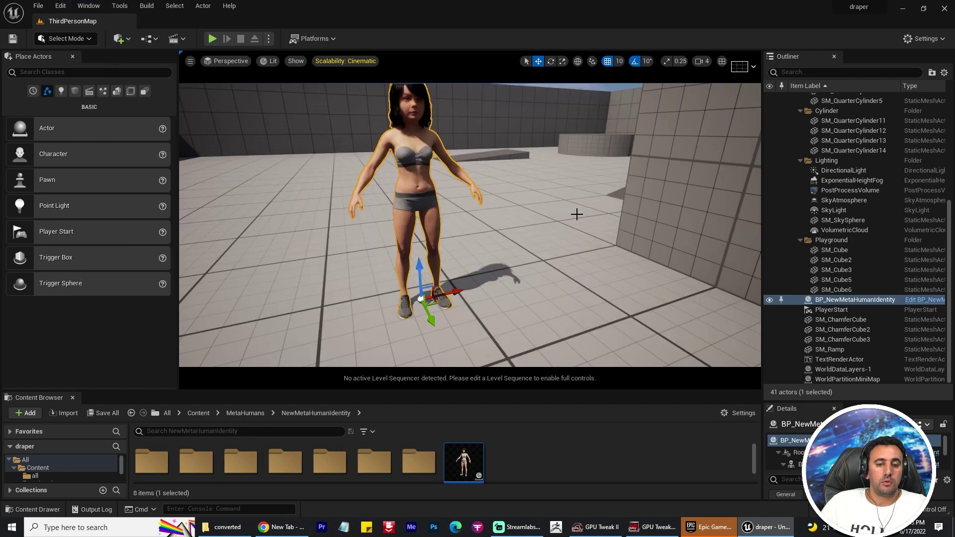
pyautogui.moveTo(484, 209); pyautogui.dragTo(468, 171, button='middle')
pyautogui.scroll(3, 484, 209)
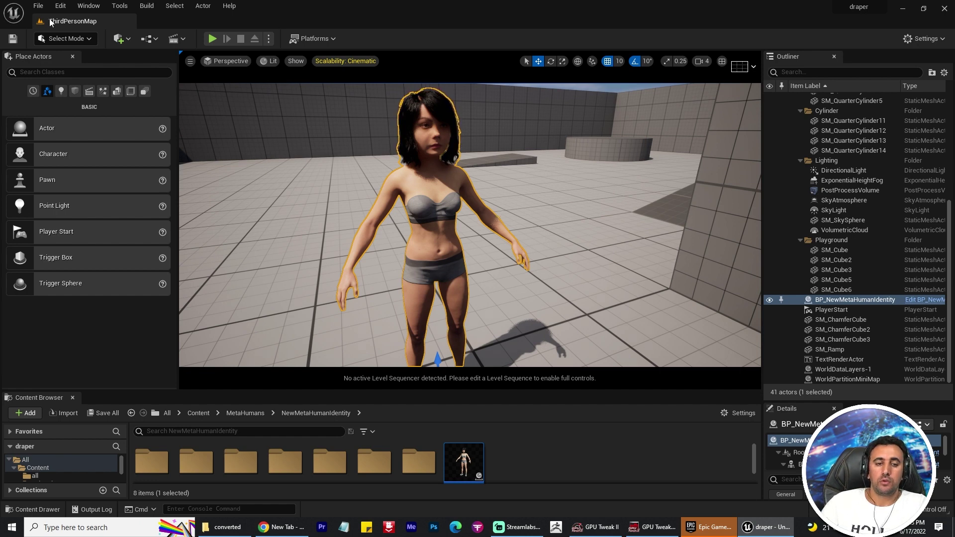
# Look up the uDraper plugin in the plugin browser to check whether it is enabled.
pyautogui.click(61, 6)
pyautogui.click(132, 162)
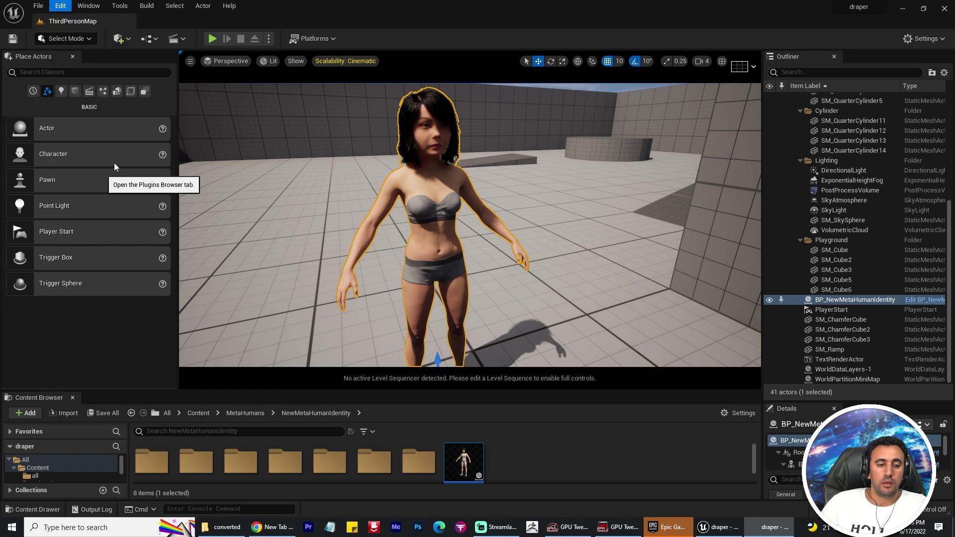
pyautogui.write('udra')
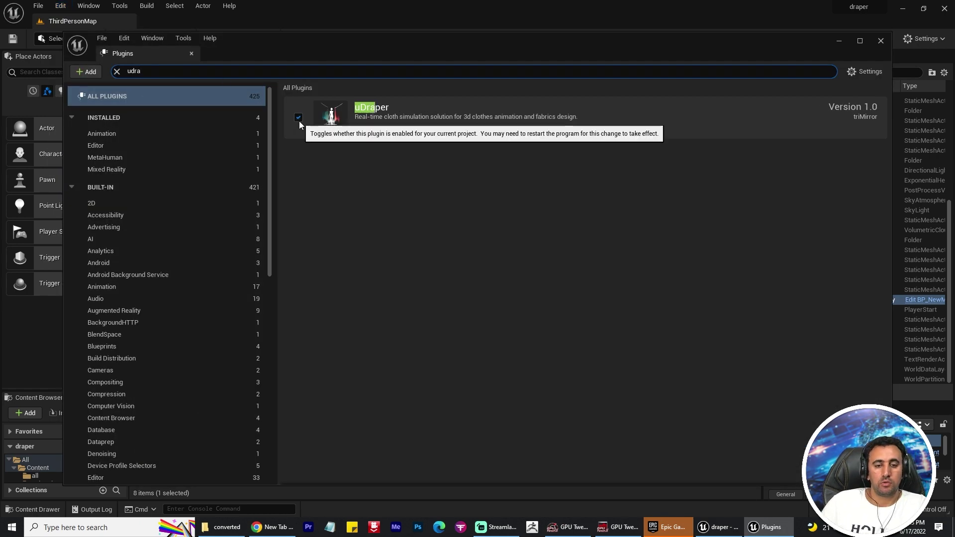
pyautogui.click(365, 205)
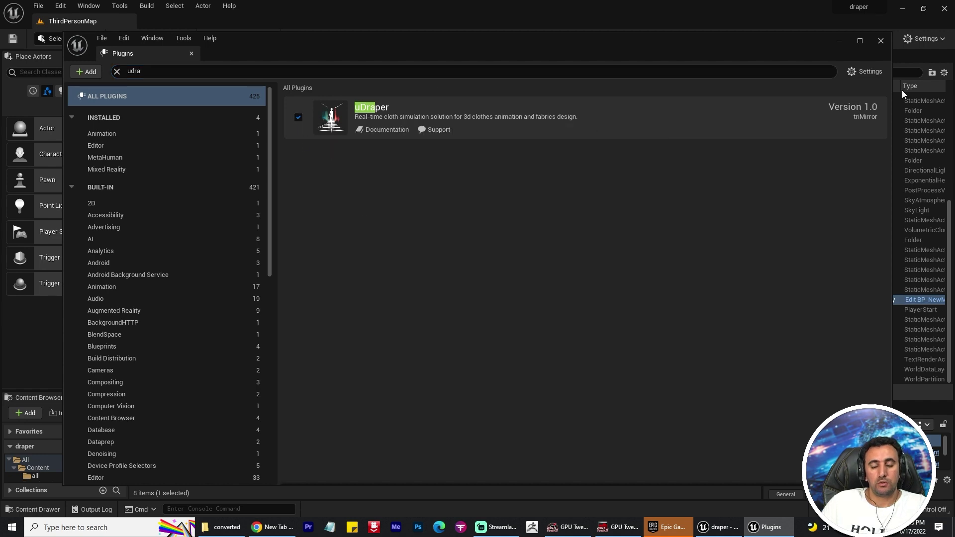
pyautogui.click(881, 42)
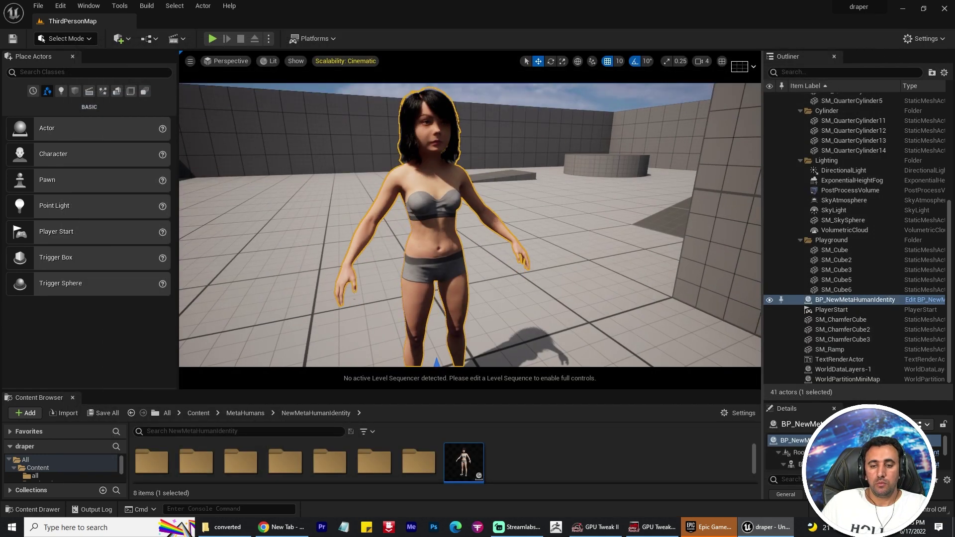
# Reselect the MetaHuman character in the level and enlarge its details area to fit the full component list.
pyautogui.scroll(3, 598, 245)
pyautogui.moveTo(603, 247)
pyautogui.mouseDown(button='middle')
pyautogui.moveTo(629, 291)
pyautogui.moveTo(606, 248)
pyautogui.mouseUp(button='middle')
pyautogui.scroll(-2, 605, 247)
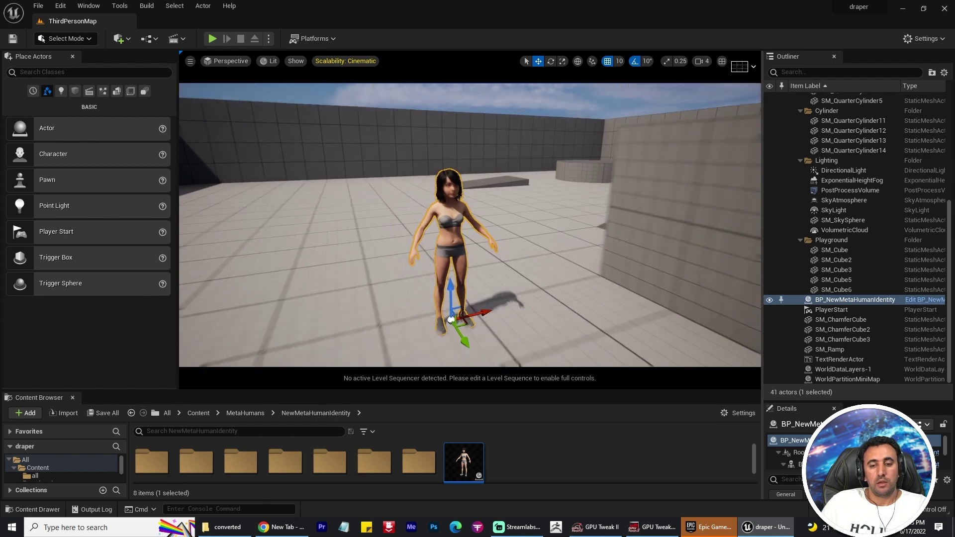
pyautogui.moveTo(604, 248); pyautogui.dragTo(624, 249, button='right')
pyautogui.moveTo(492, 234); pyautogui.dragTo(491, 230, button='right')
pyautogui.moveTo(491, 230); pyautogui.dragTo(488, 228, button='middle')
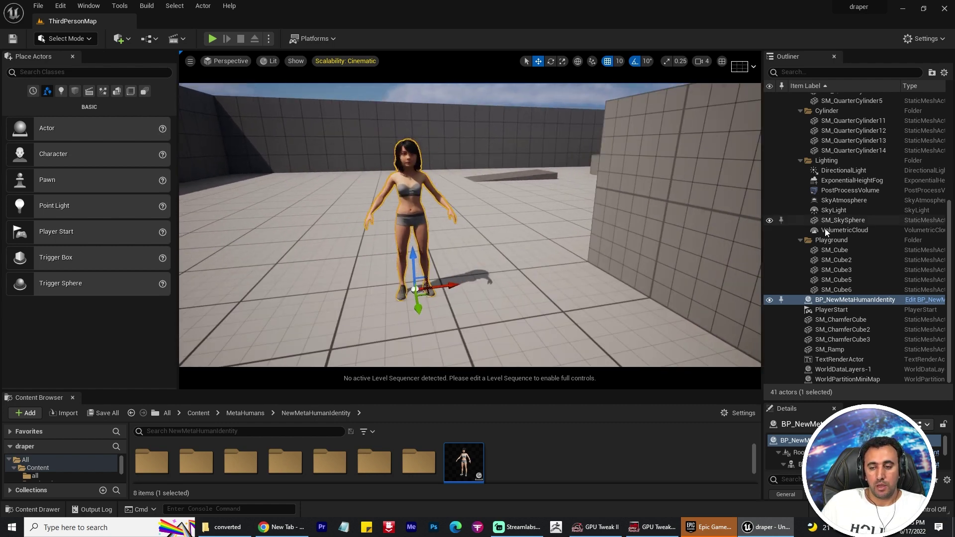
pyautogui.moveTo(763, 252); pyautogui.dragTo(693, 253)
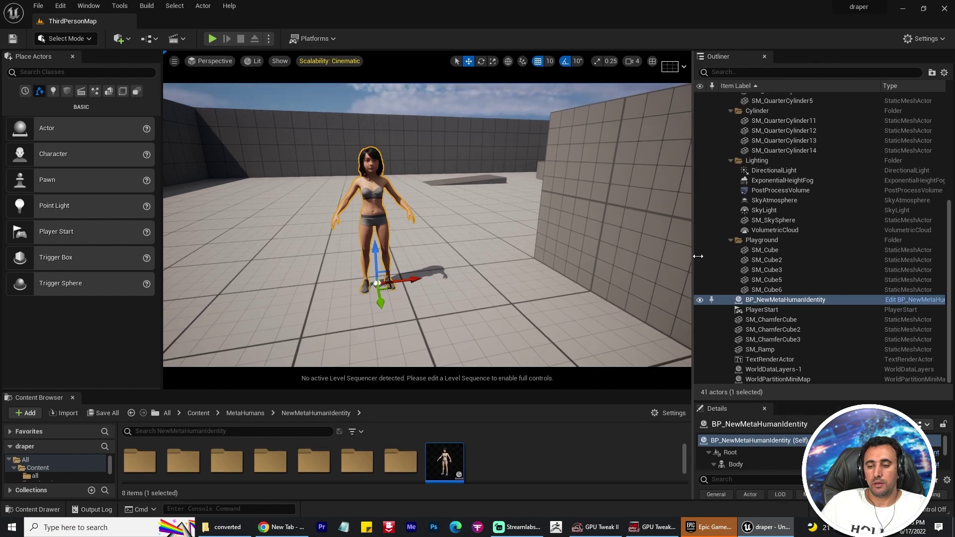
pyautogui.click(821, 260)
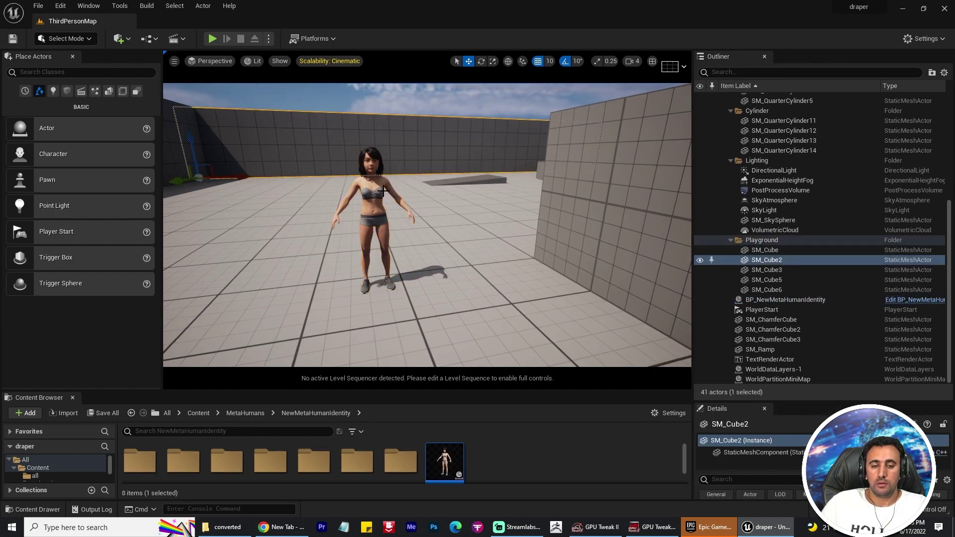
pyautogui.click(376, 189)
pyautogui.press('f')
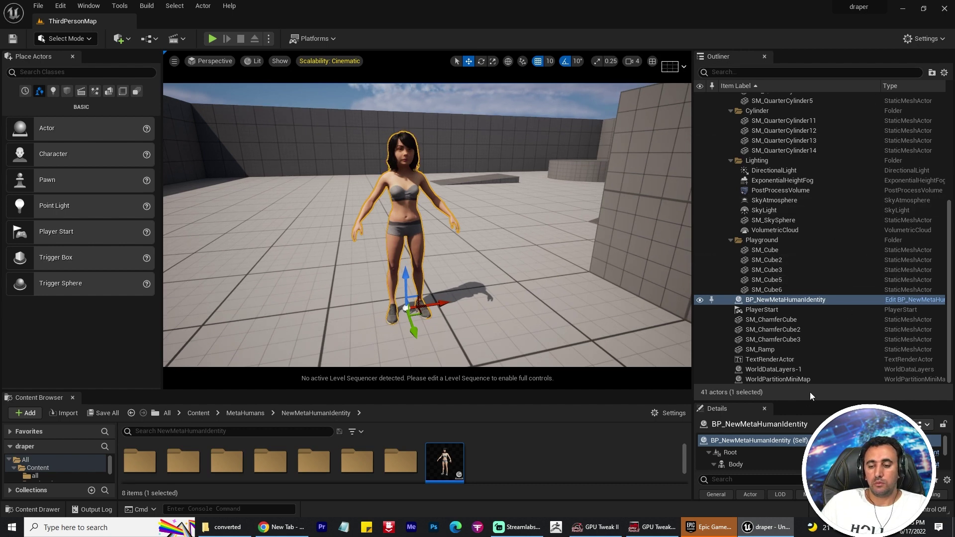
pyautogui.moveTo(816, 404); pyautogui.dragTo(811, 161)
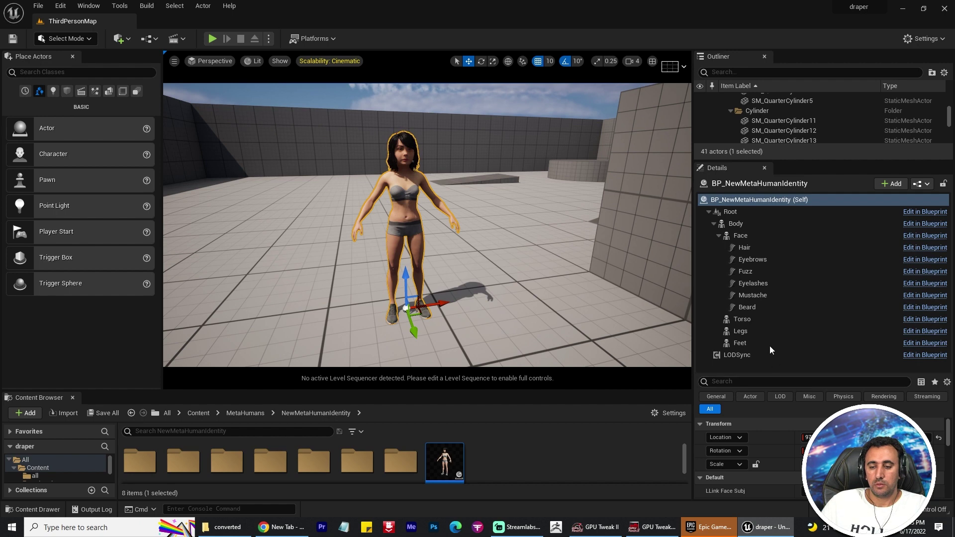
# Add a Draper Collider component under the Body component of BP_NewMetaHumanIdentity.
pyautogui.click(737, 224)
pyautogui.click(889, 184)
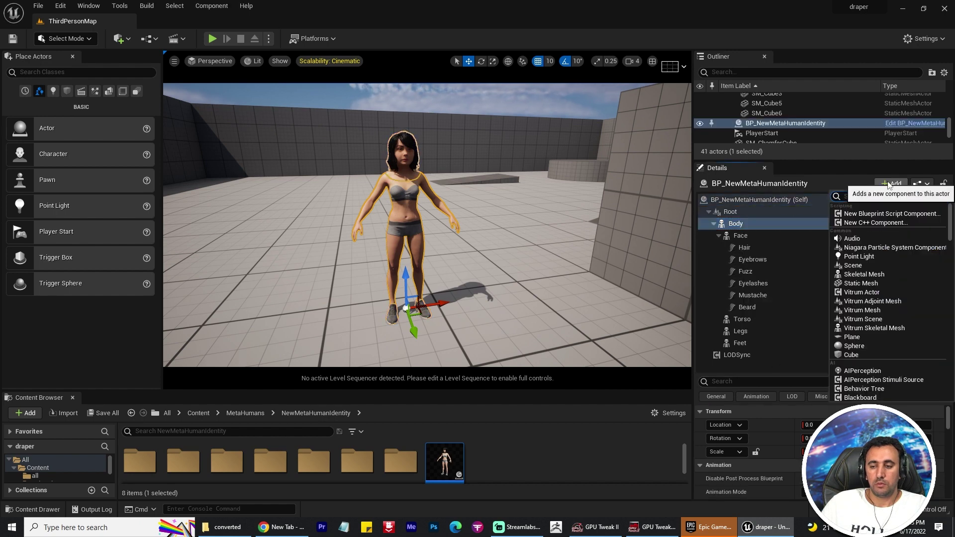
pyautogui.write('c')
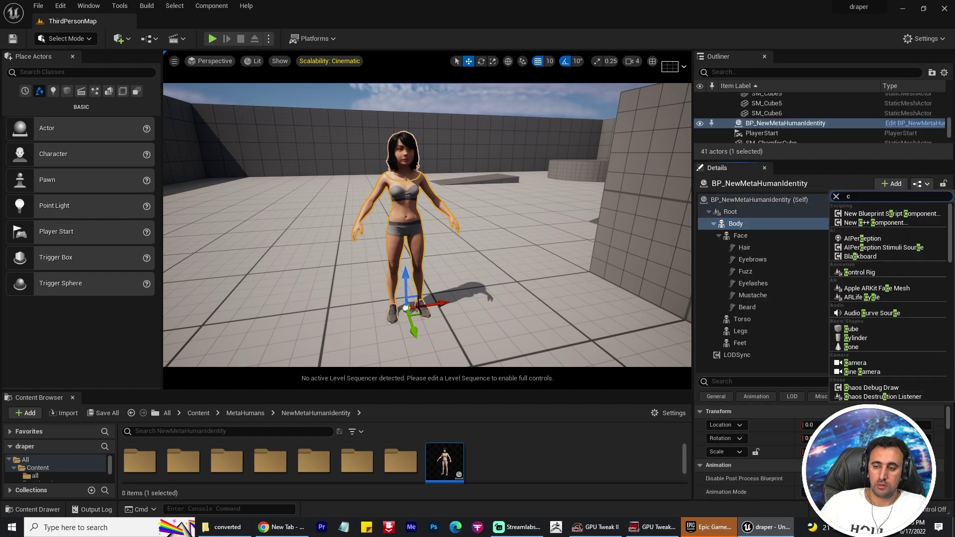
pyautogui.write('olid')
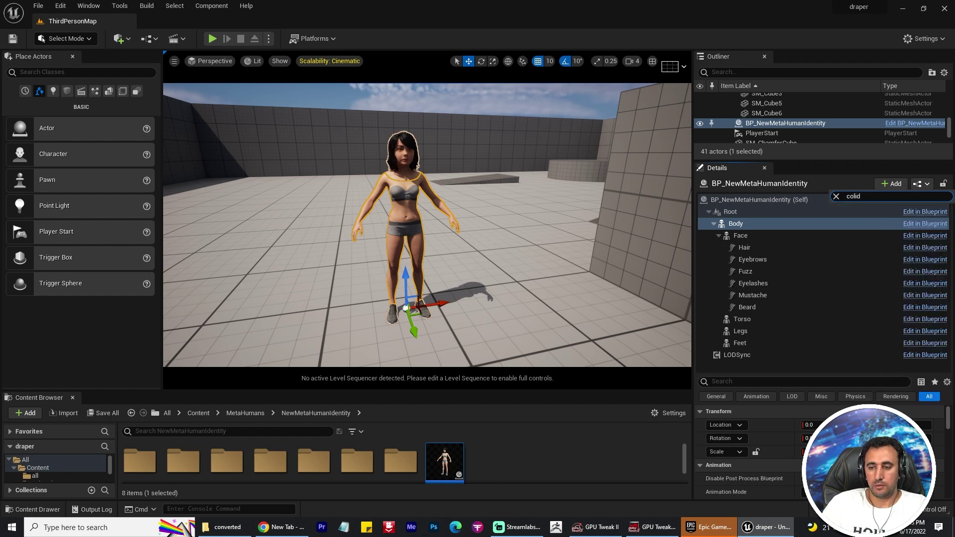
pyautogui.hotkey('ctrl', 'a')
pyautogui.write('udr')
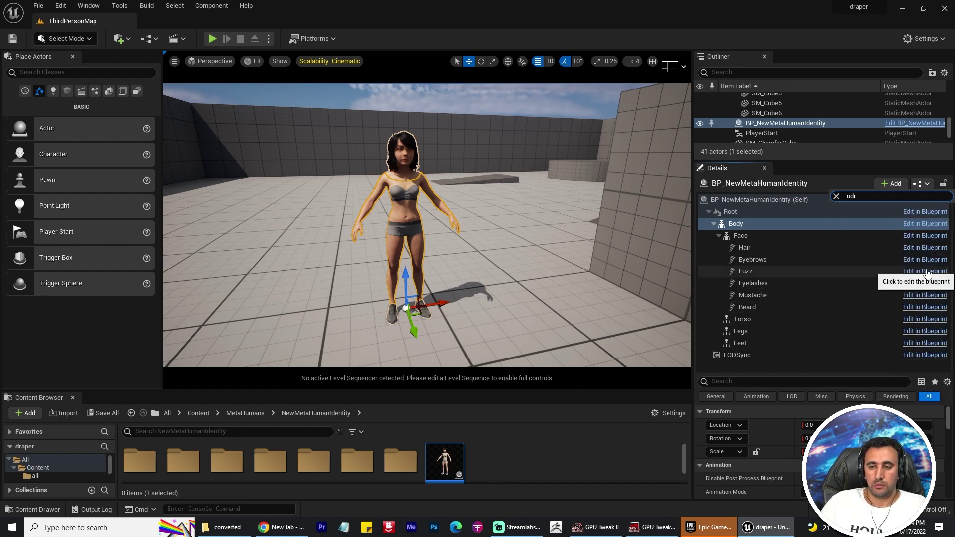
pyautogui.press('BackSpace')
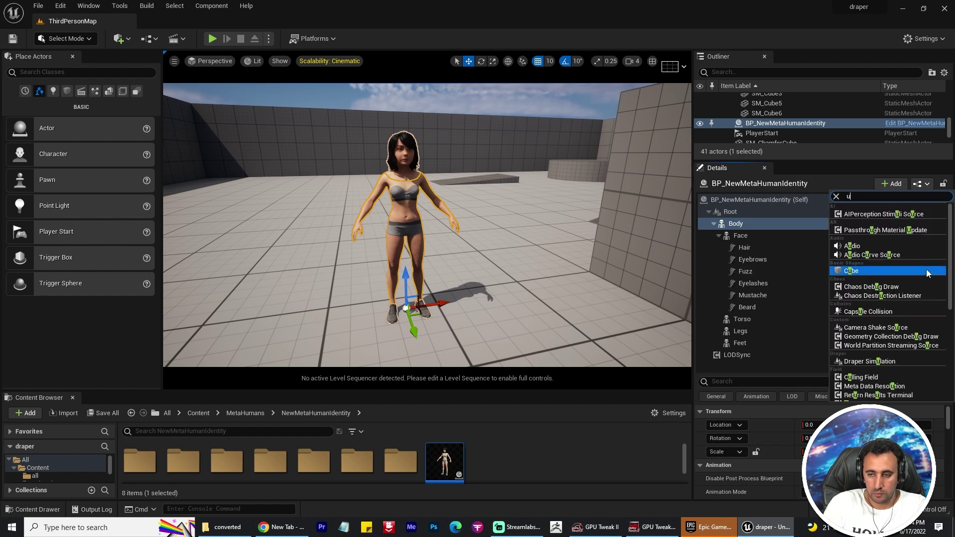
pyautogui.write('drap')
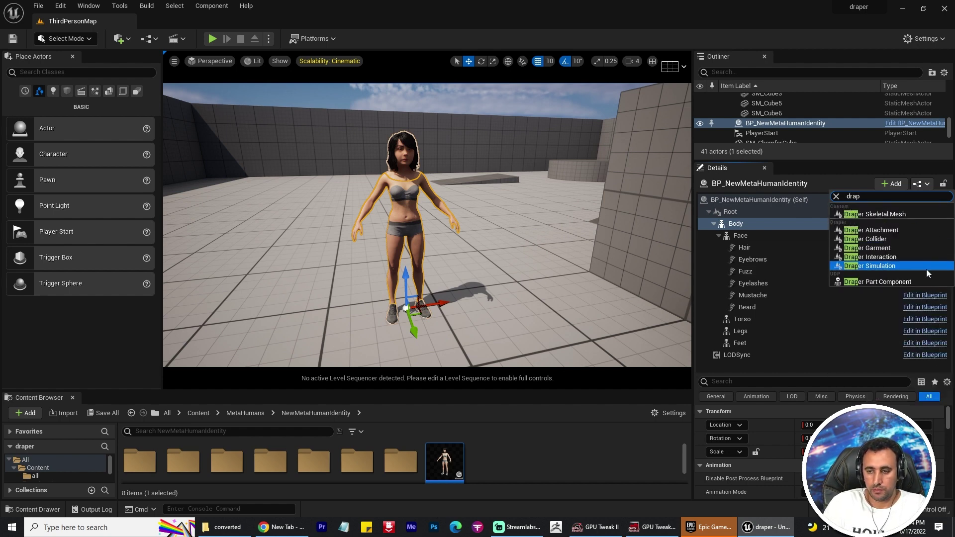
pyautogui.click(866, 239)
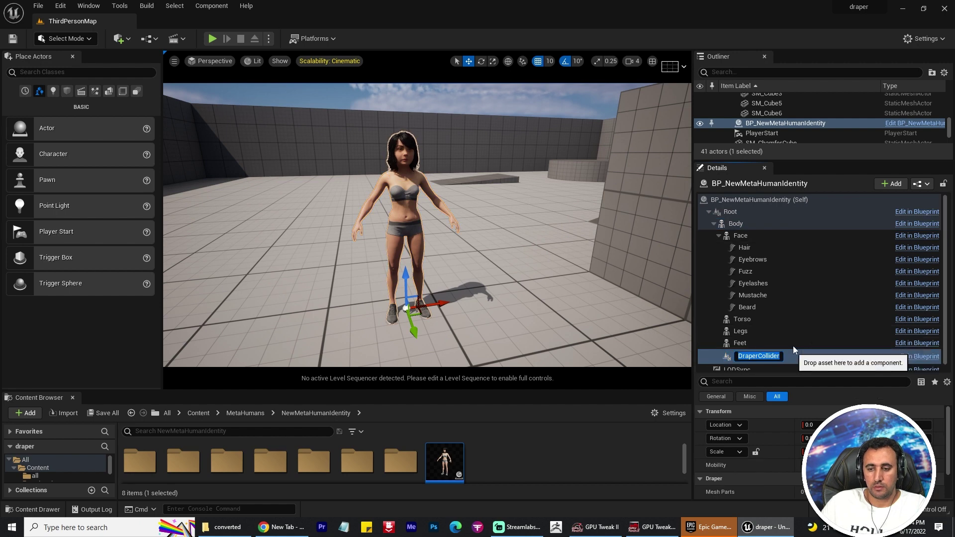
pyautogui.click(733, 220)
pyautogui.click(714, 219)
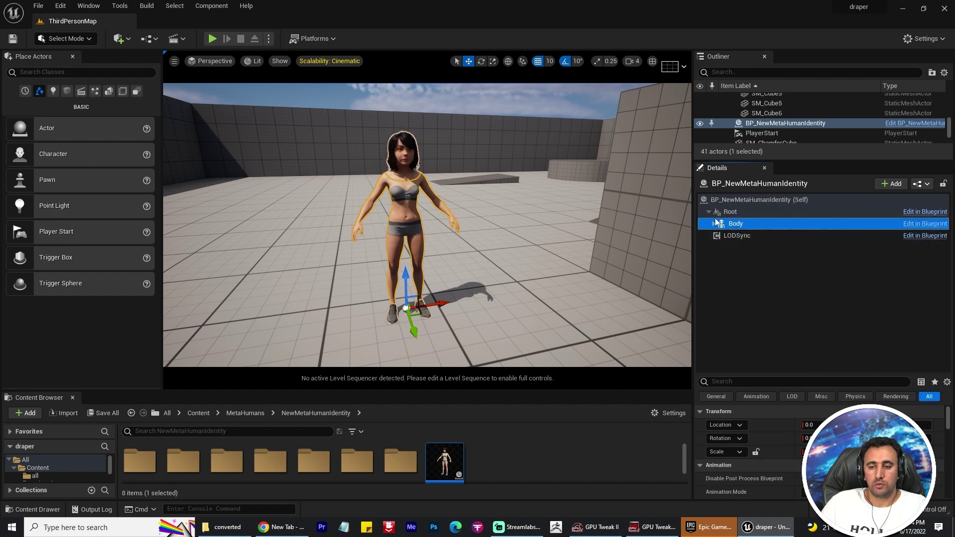
pyautogui.click(714, 224)
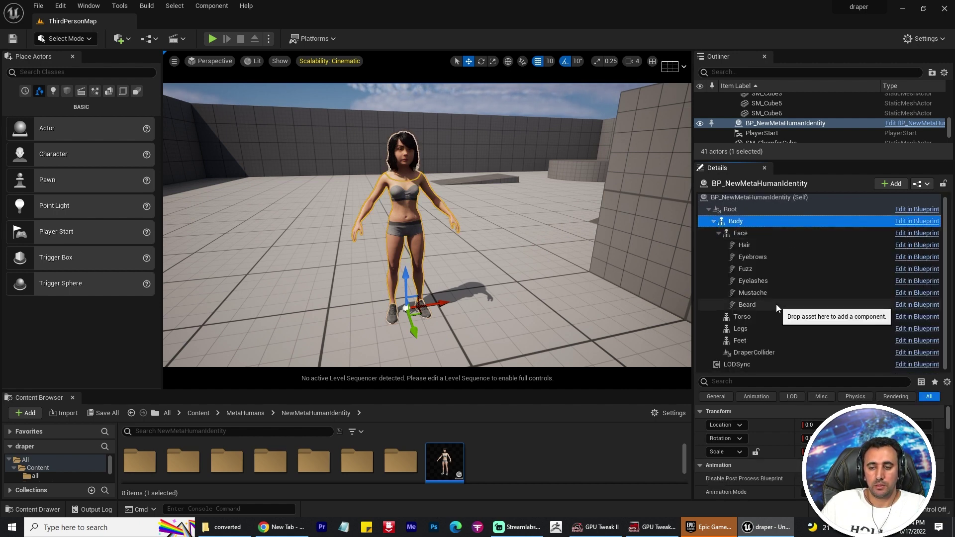
# Enlarge the properties area and examine the properties of the DraperCollider and Body components.
pyautogui.click(754, 354)
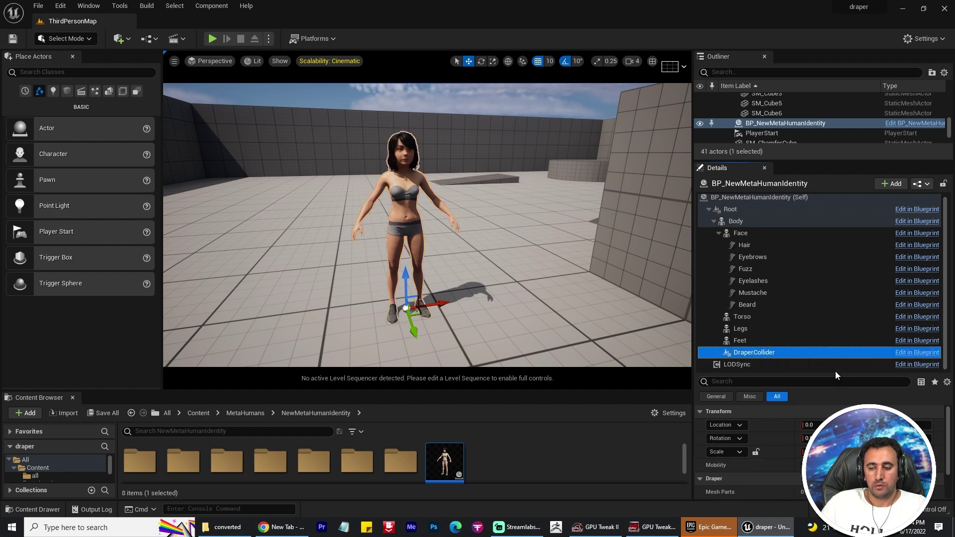
pyautogui.moveTo(835, 373); pyautogui.dragTo(848, 294)
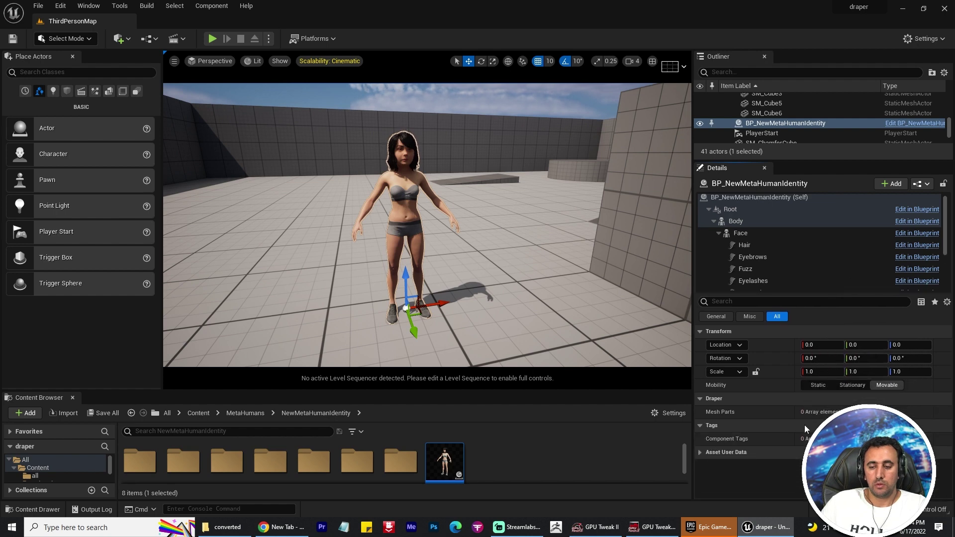
pyautogui.scroll(4, 458, 187)
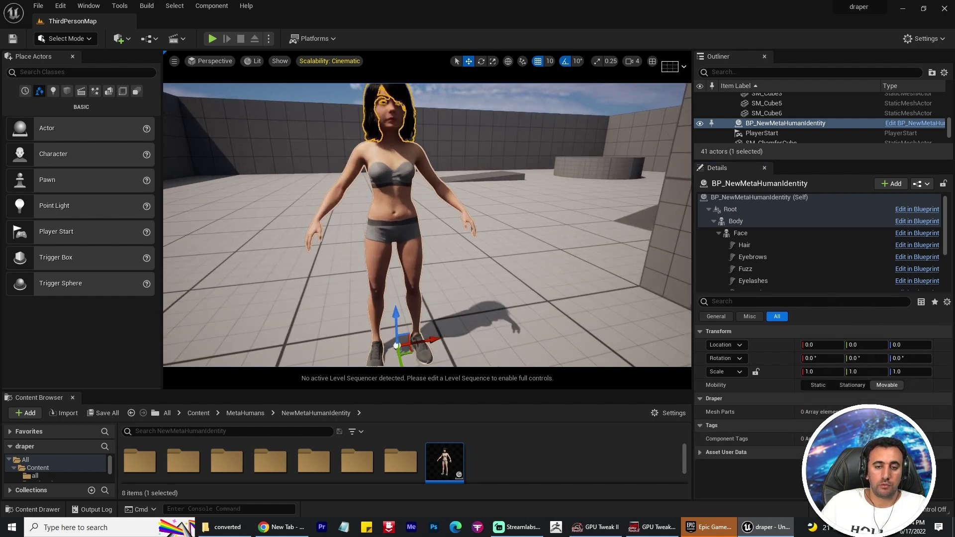
pyautogui.click(403, 211)
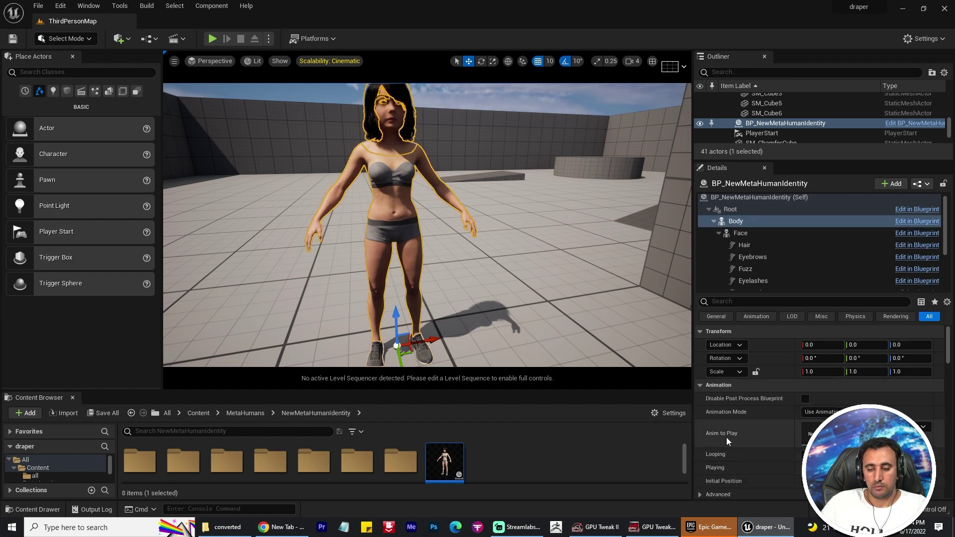
pyautogui.scroll(-2, 727, 458)
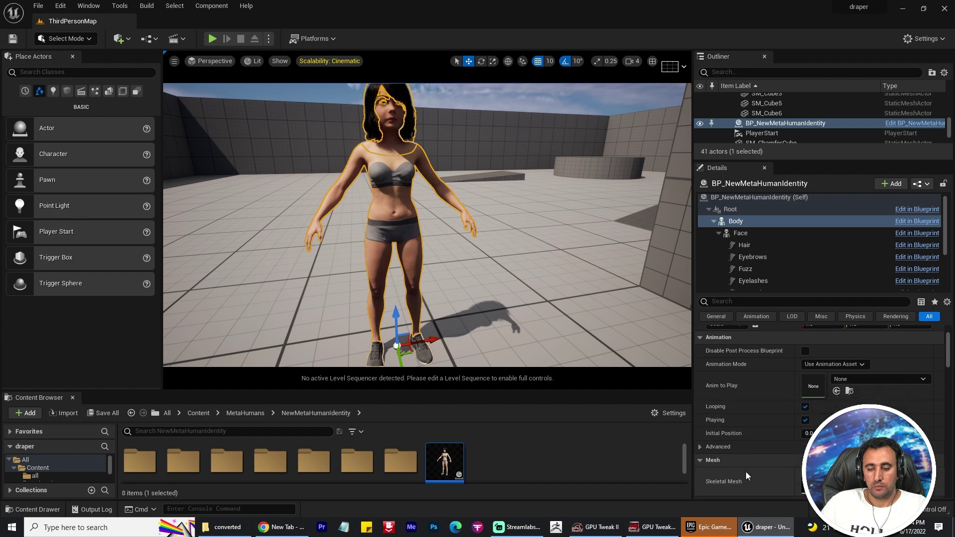
pyautogui.scroll(-2, 769, 461)
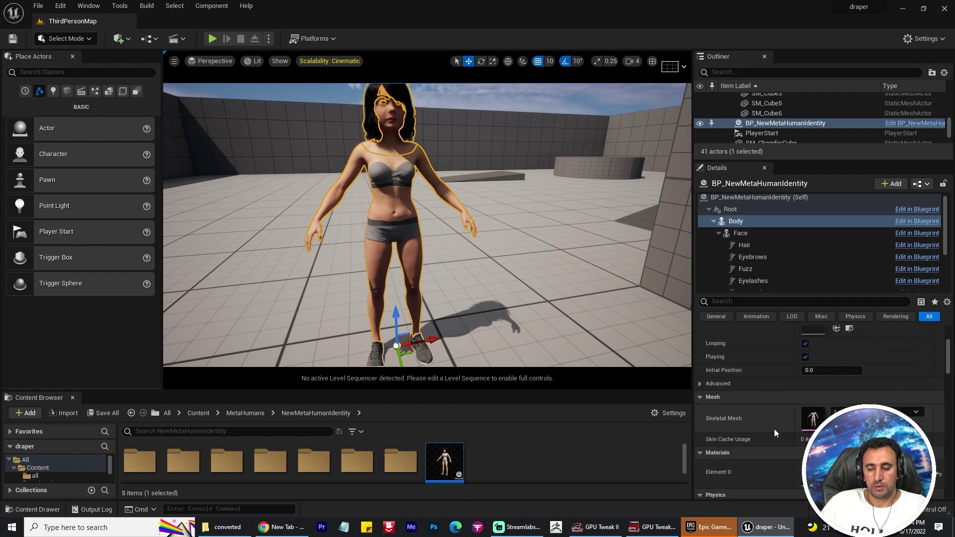
pyautogui.scroll(2, 774, 429)
pyautogui.scroll(1, 774, 429)
pyautogui.scroll(-3, 753, 270)
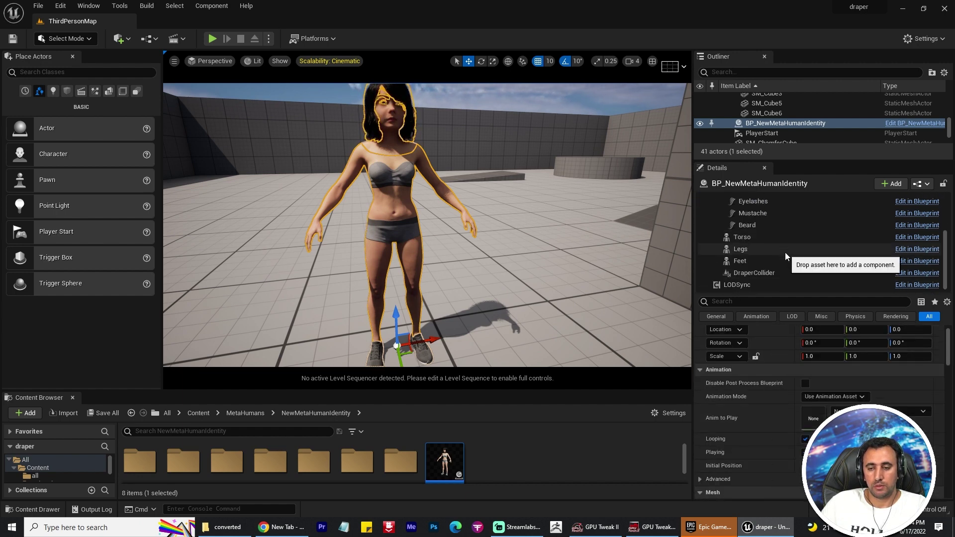
# Add one element to the DraperCollider's Mesh Parts array and expand it.
pyautogui.click(768, 273)
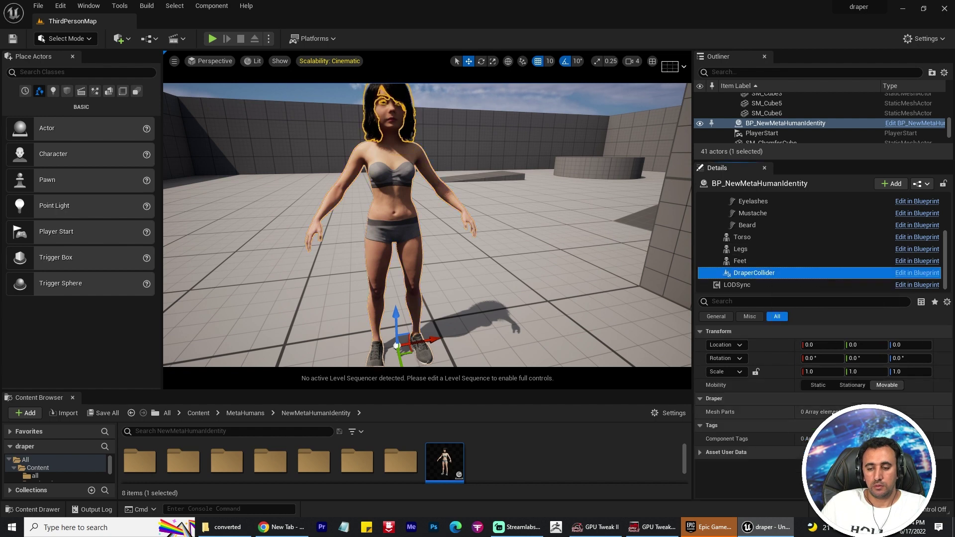
pyautogui.click(855, 412)
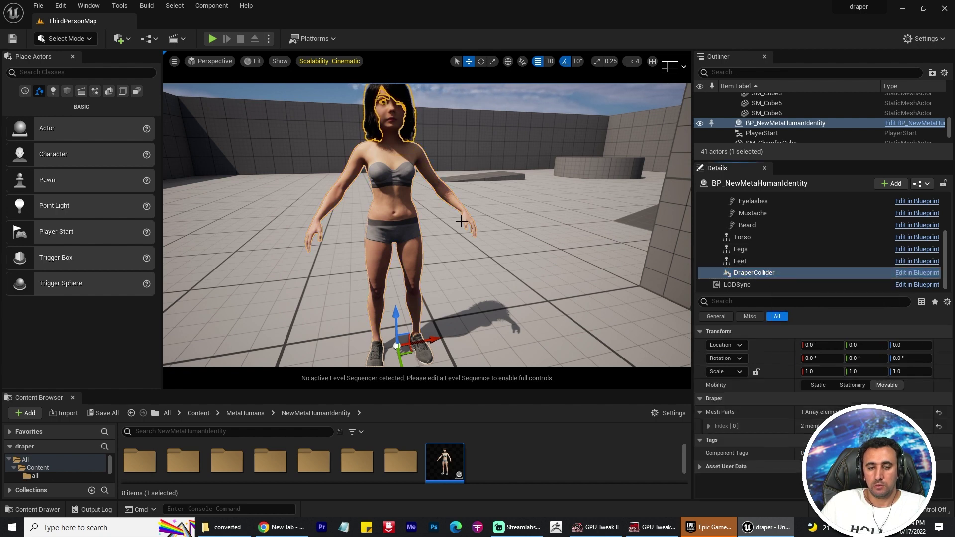
pyautogui.click(709, 426)
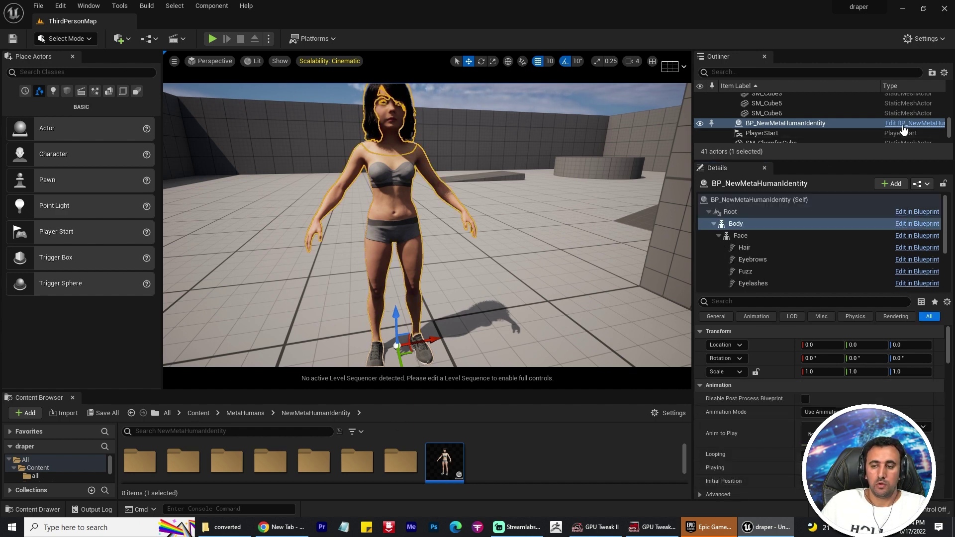
# Locate the MetaHuman's face mesh through its blueprint and assign it to the first Mesh Parts element of the DraperCollider.
pyautogui.click(904, 128)
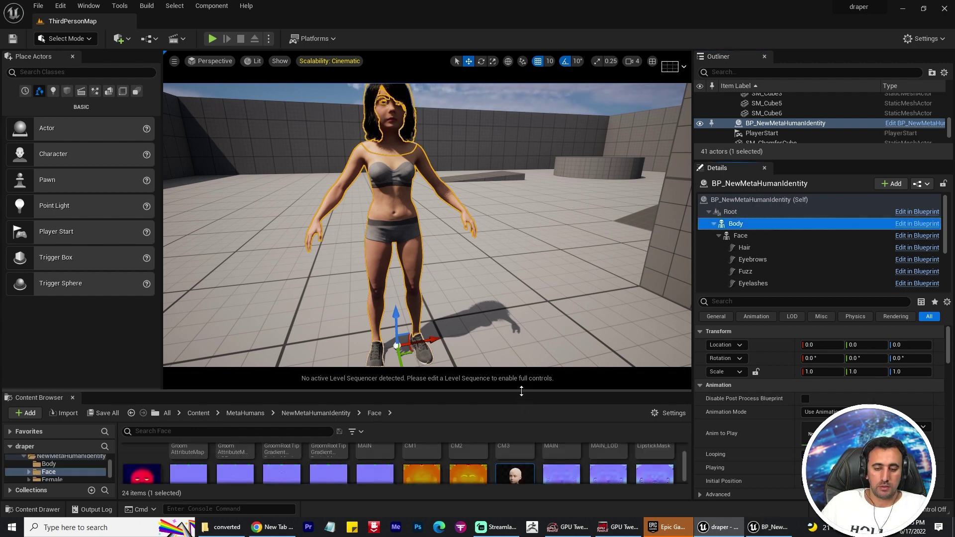
pyautogui.moveTo(519, 391); pyautogui.dragTo(519, 288)
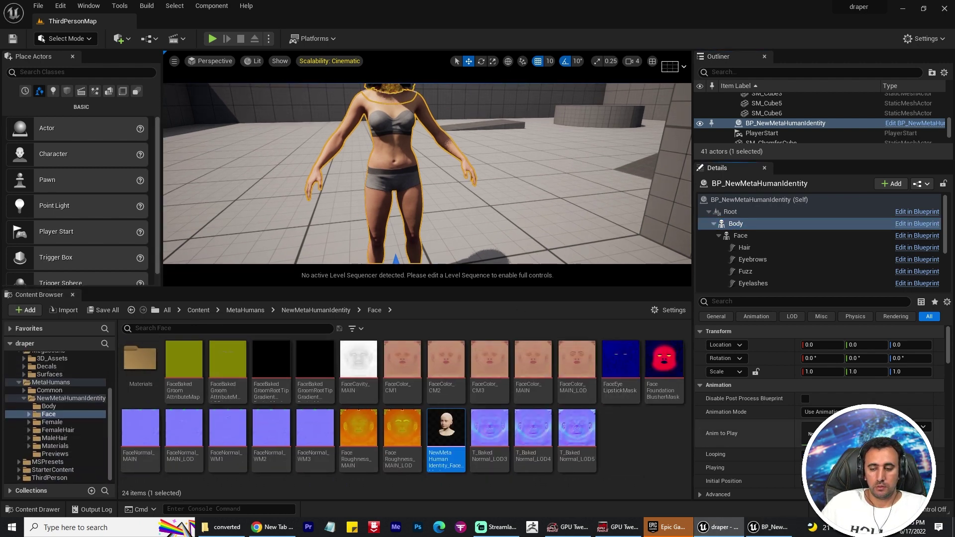
pyautogui.scroll(-5, 831, 274)
pyautogui.click(841, 272)
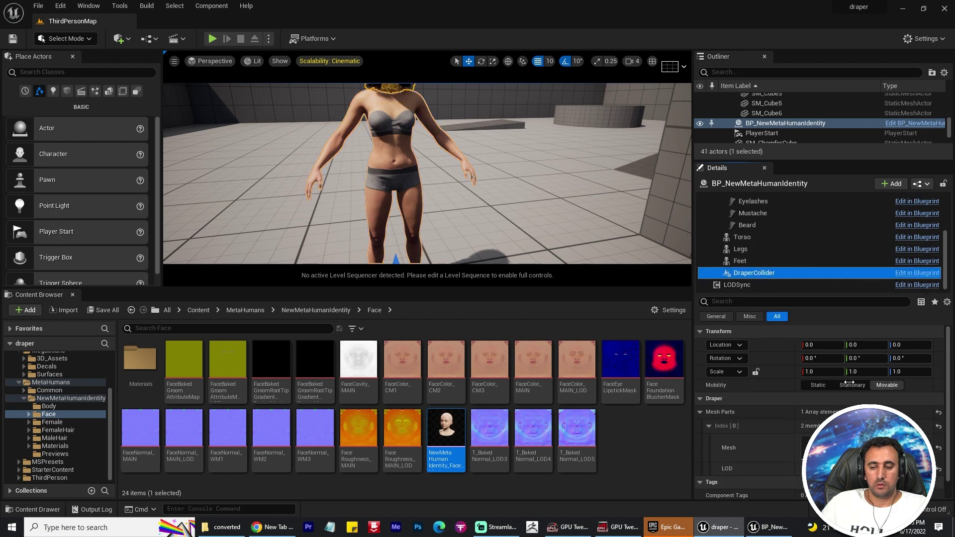
pyautogui.click(837, 454)
pyautogui.scroll(-1, 751, 415)
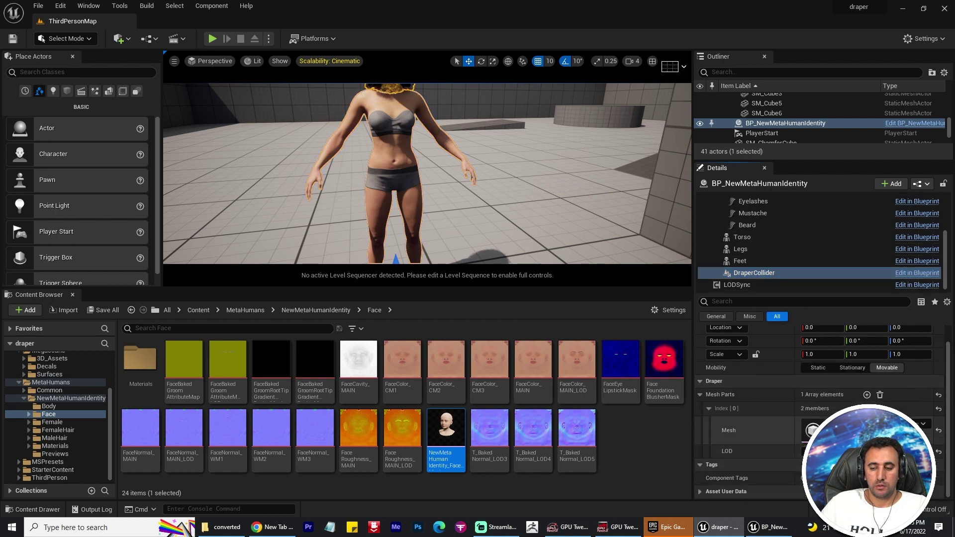
# Add a second element to the DraperCollider's Mesh Parts array and expand it.
pyautogui.click(867, 396)
pyautogui.click(709, 465)
pyautogui.scroll(-3, 765, 459)
# Locate the Body component's mesh f_srt_nrw_body through the blueprint and assign it to the DraperCollider's second Mesh Parts element.
pyautogui.click(407, 157)
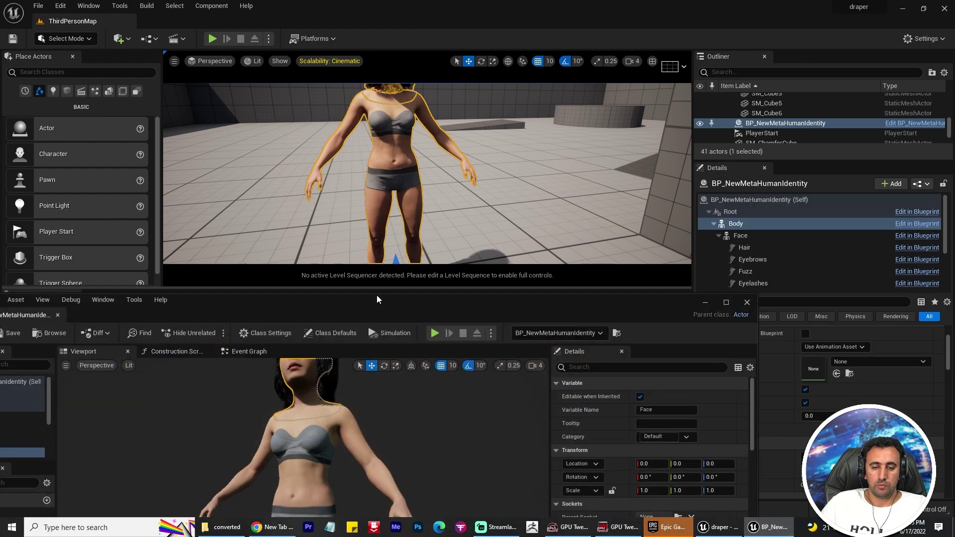
pyautogui.moveTo(351, 312); pyautogui.dragTo(533, 91)
pyautogui.click(140, 185)
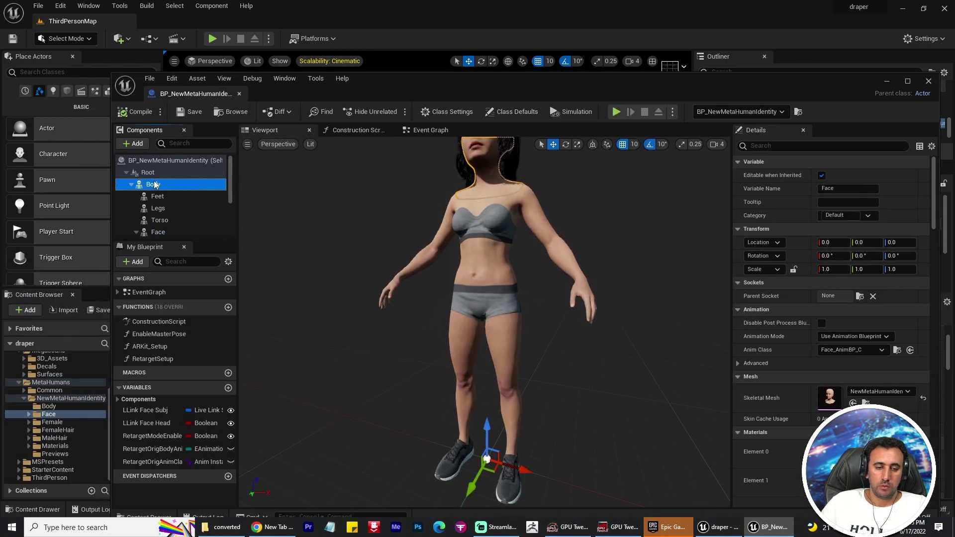
pyautogui.click(866, 460)
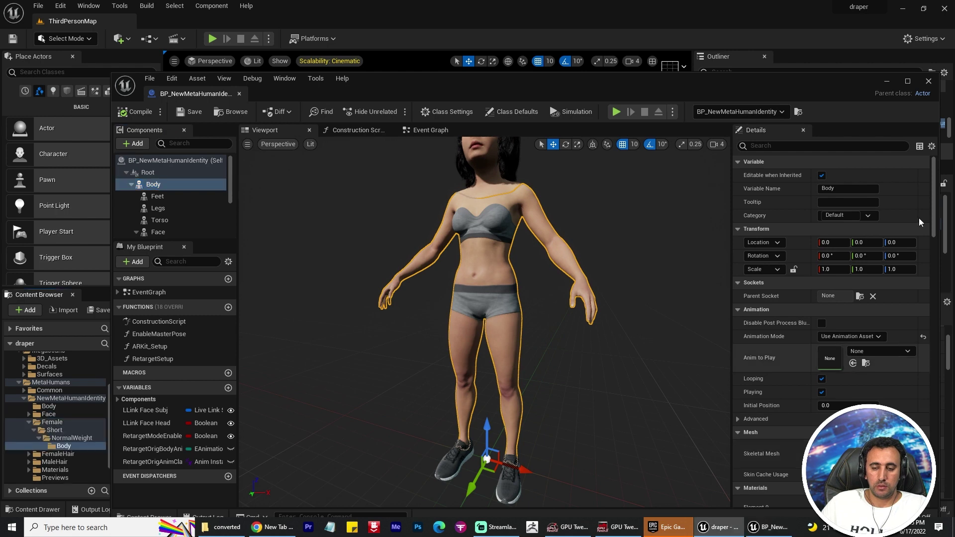
pyautogui.click(929, 83)
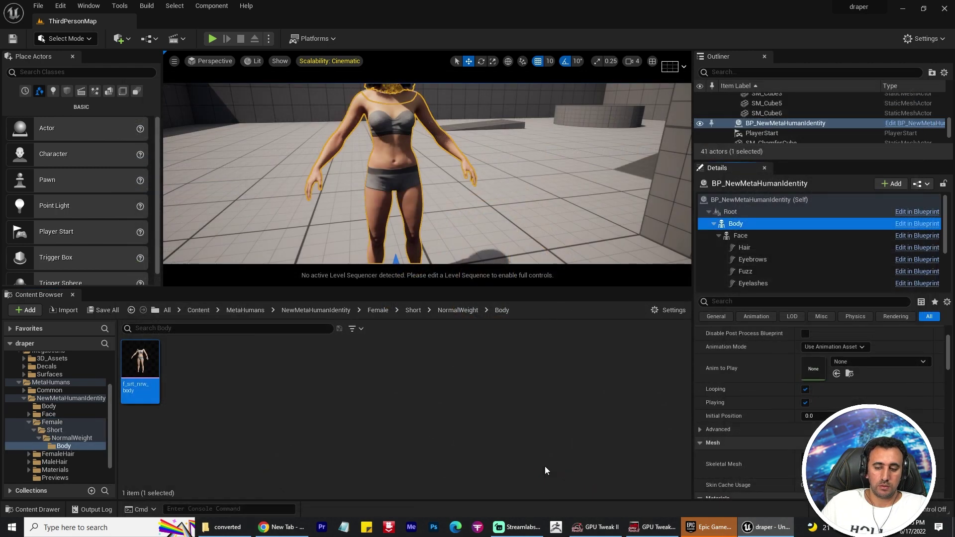
pyautogui.scroll(-4, 772, 270)
pyautogui.click(771, 274)
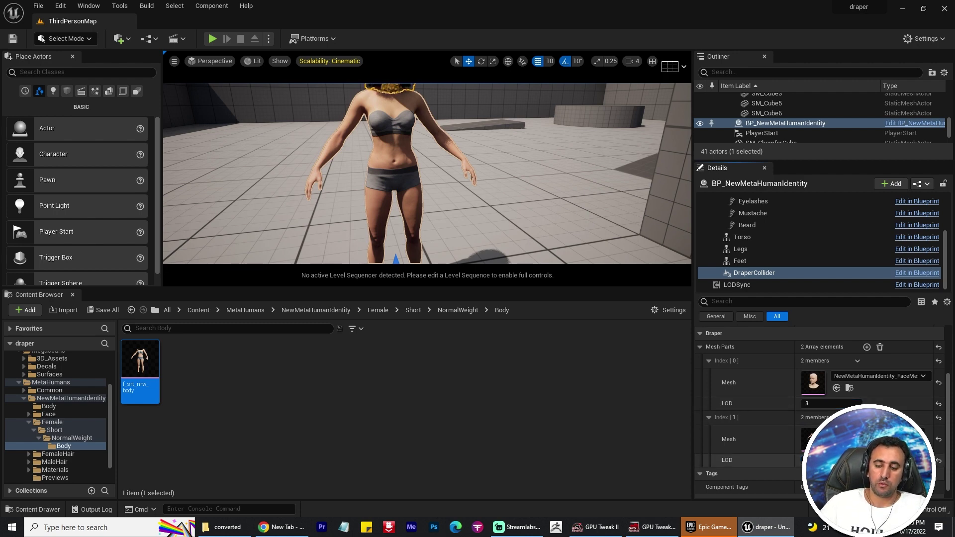
# Enlarge the level viewport and examine the MetaHuman character from several angles and distances.
pyautogui.keyDown('alt'); pyautogui.moveTo(451, 131); pyautogui.dragTo(351, 104); pyautogui.keyUp('alt')
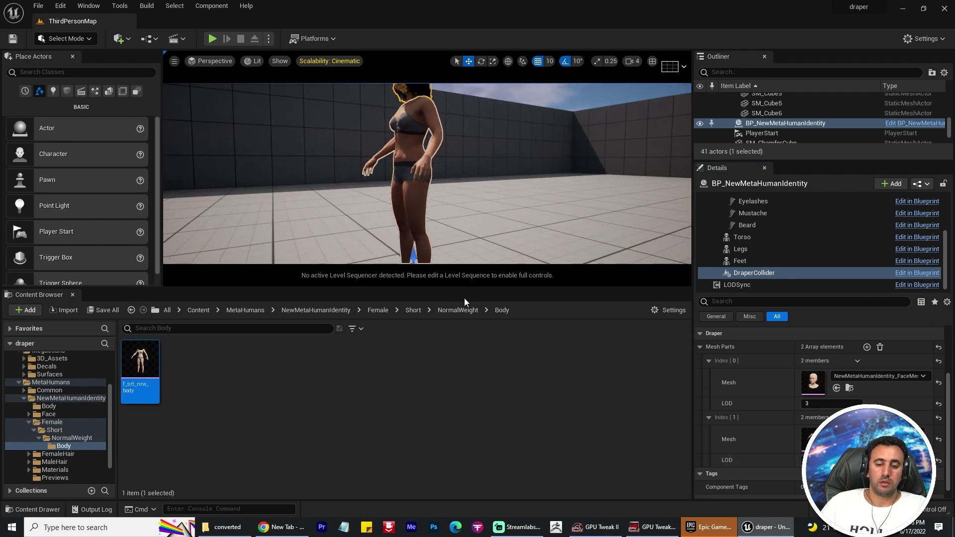
pyautogui.moveTo(466, 288); pyautogui.dragTo(659, 374)
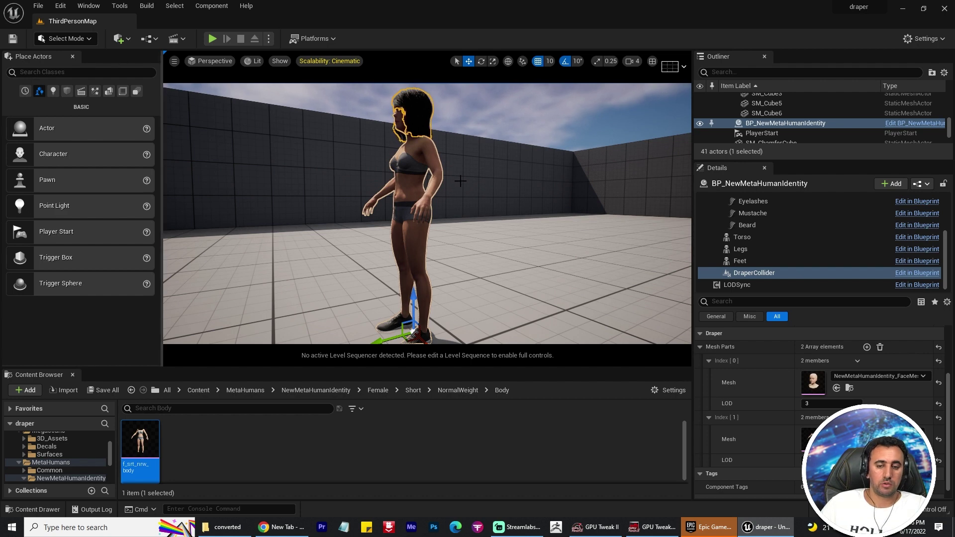
pyautogui.click(486, 170)
pyautogui.keyDown('alt'); pyautogui.moveTo(304, 169); pyautogui.dragTo(452, 177); pyautogui.keyUp('alt')
pyautogui.click(398, 150)
pyautogui.press('f')
pyautogui.scroll(5, 433, 159)
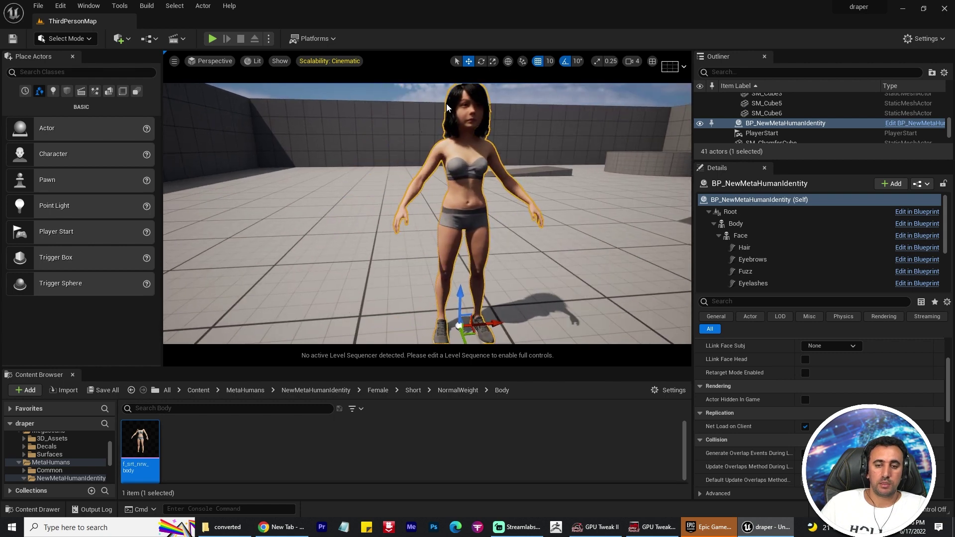
pyautogui.press('w')
pyautogui.moveTo(506, 174); pyautogui.dragTo(511, 172, button='right')
pyautogui.press('s')
pyautogui.keyDown('alt'); pyautogui.moveTo(482, 192); pyautogui.dragTo(528, 192); pyautogui.keyUp('alt')
pyautogui.scroll(3, 482, 192)
pyautogui.scroll(-3, 482, 192)
pyautogui.keyDown('alt'); pyautogui.moveTo(442, 187); pyautogui.dragTo(408, 187); pyautogui.keyUp('alt')
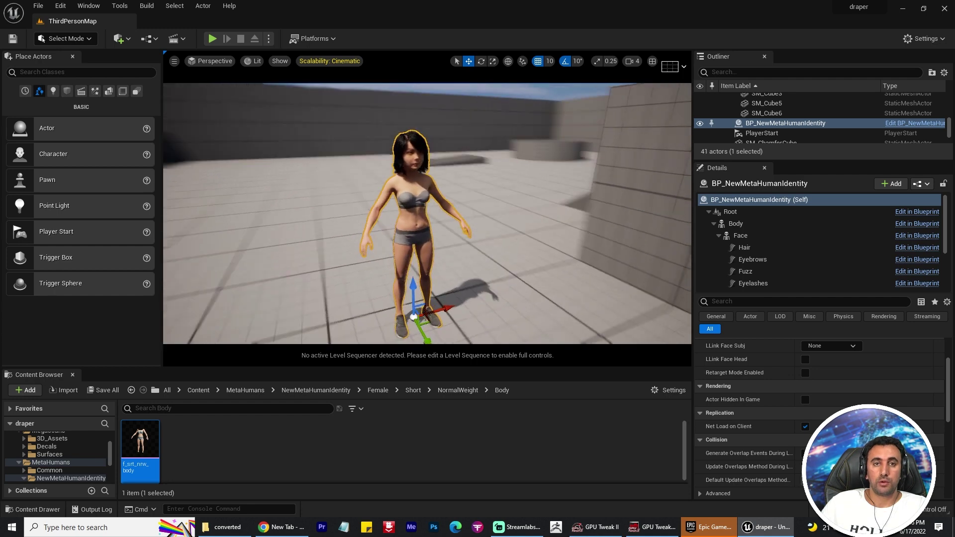
pyautogui.rightClick(527, 192)
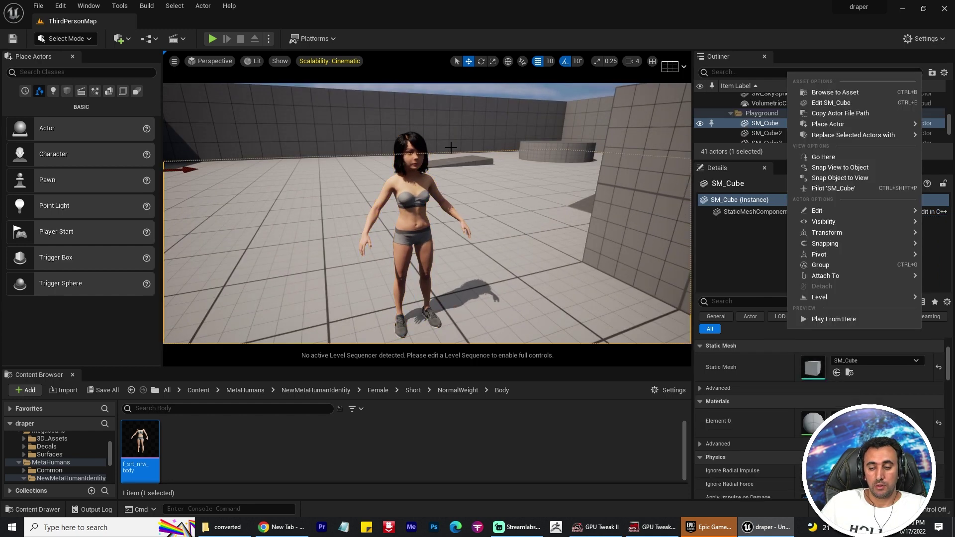
# Add a Draper Simulation component under the MetaHuman's DraperCollider, keep its default name, and try to export the collider.
pyautogui.click(395, 191)
pyautogui.scroll(-3, 808, 267)
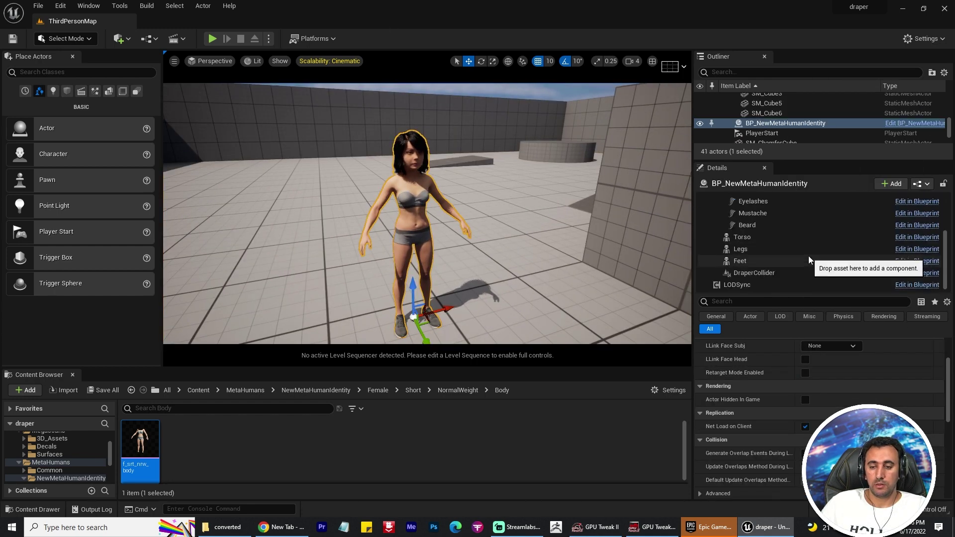
pyautogui.click(754, 275)
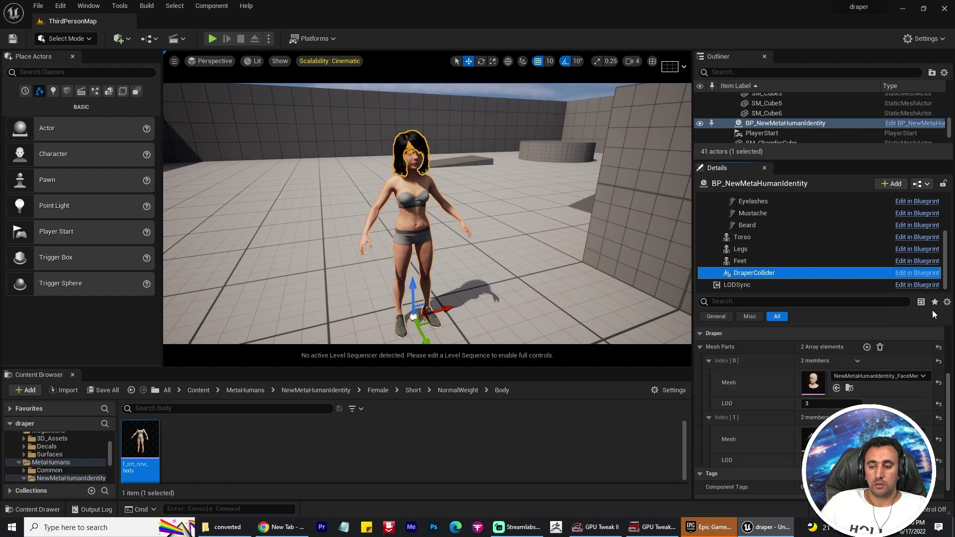
pyautogui.click(896, 184)
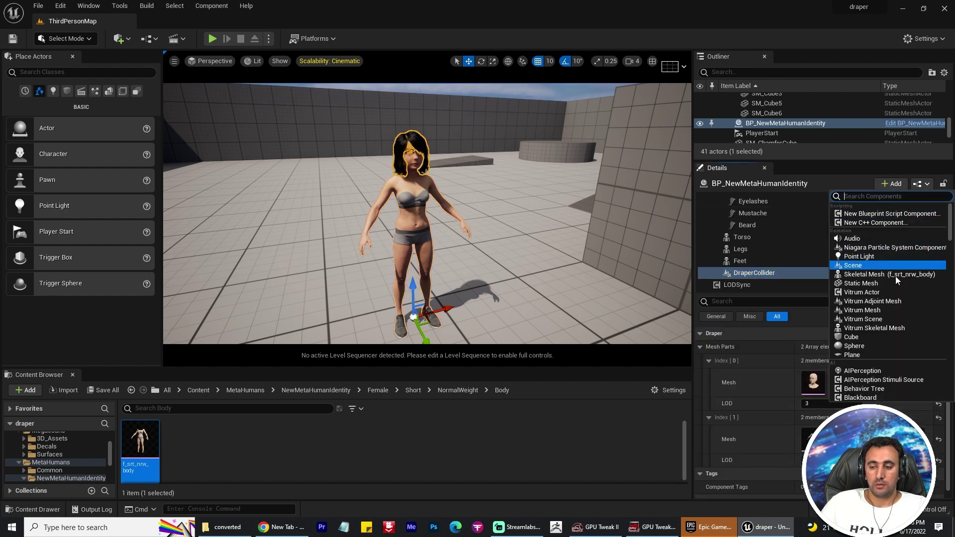
pyautogui.write('dra')
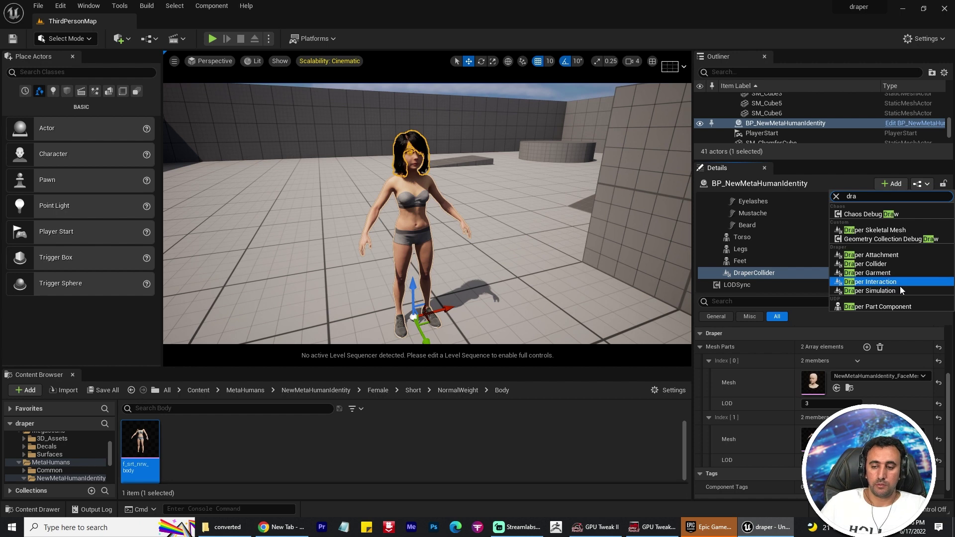
pyautogui.click(897, 291)
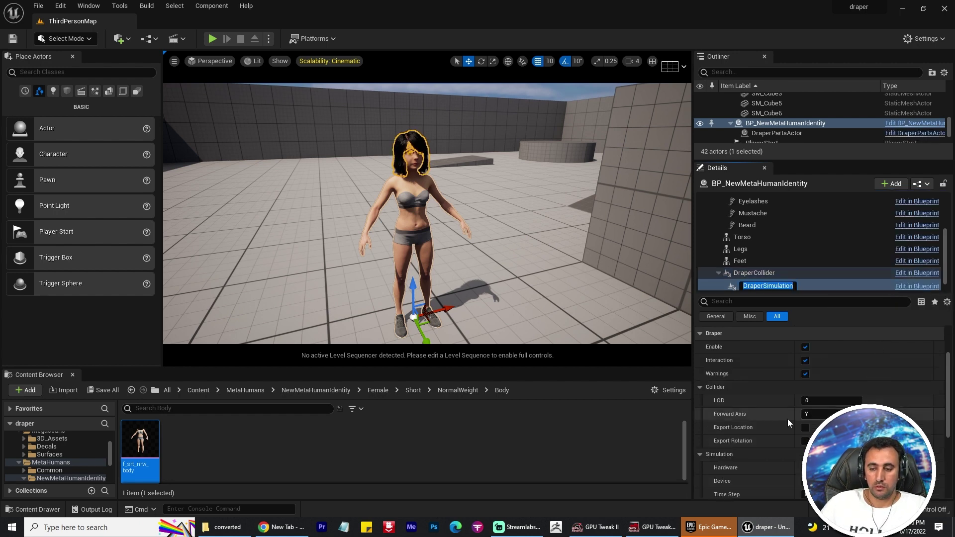
pyautogui.scroll(-4, 927, 410)
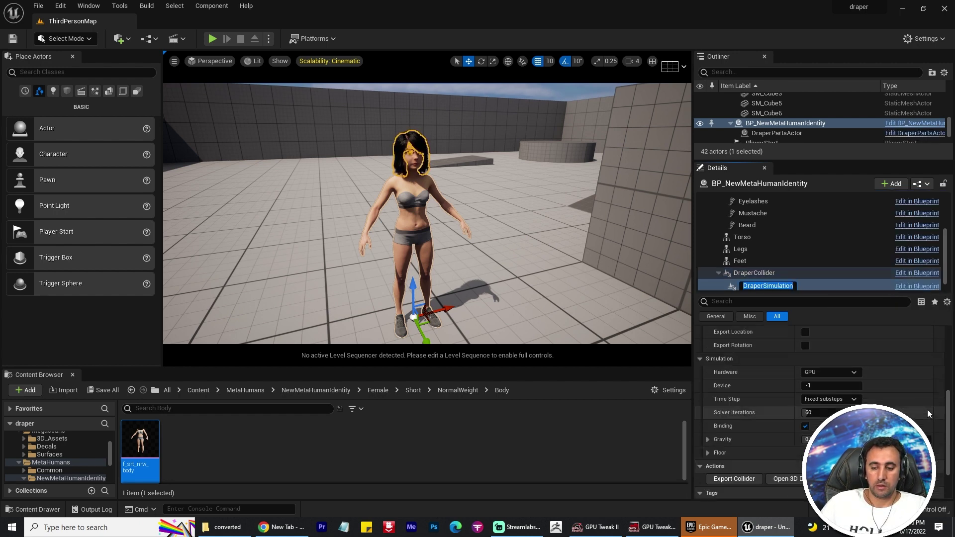
pyautogui.scroll(-2, 927, 410)
pyautogui.press('Return')
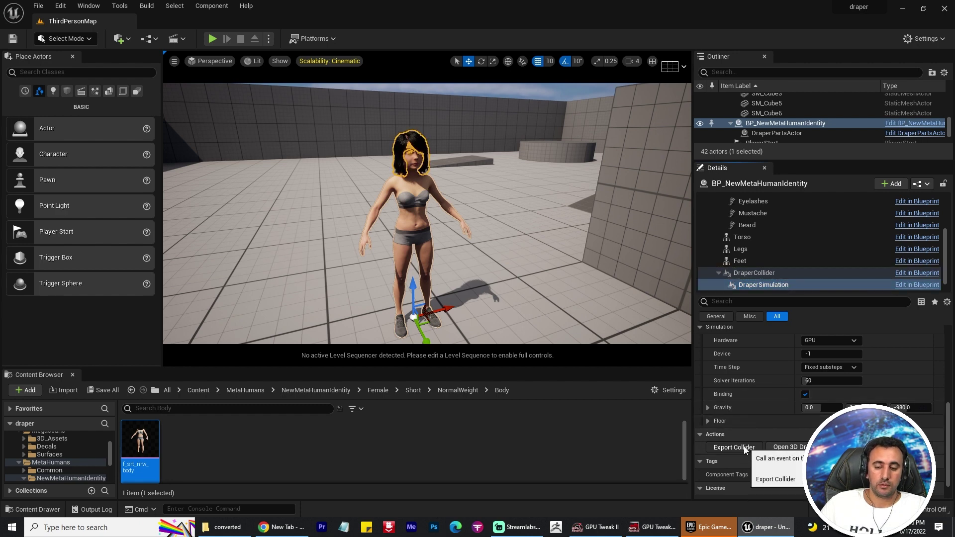
pyautogui.click(745, 447)
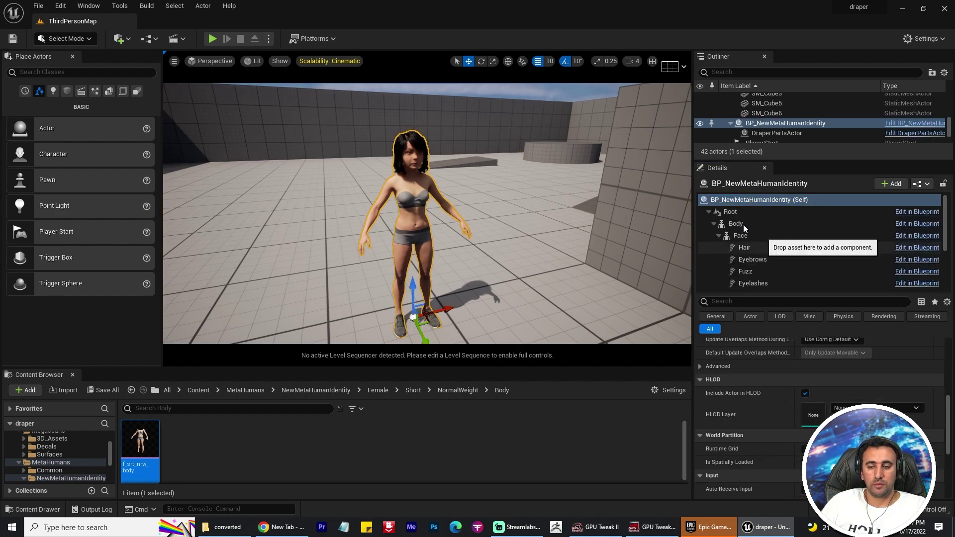
# Put the MetaHuman in a T-pose by assigning T-Pose_1__test_Retargeted as the Body component's animation to play.
pyautogui.click(743, 224)
pyautogui.scroll(-2, 822, 262)
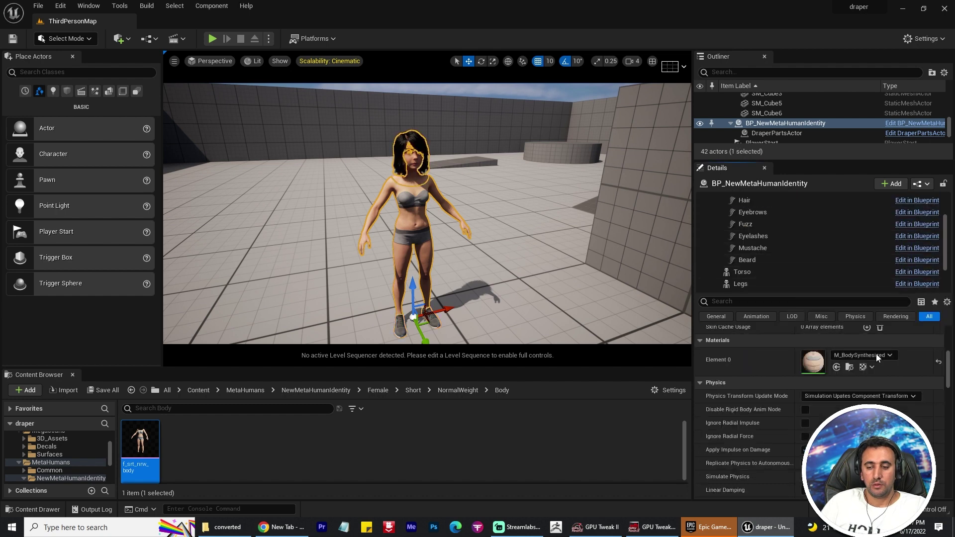
pyautogui.click(875, 356)
pyautogui.click(875, 359)
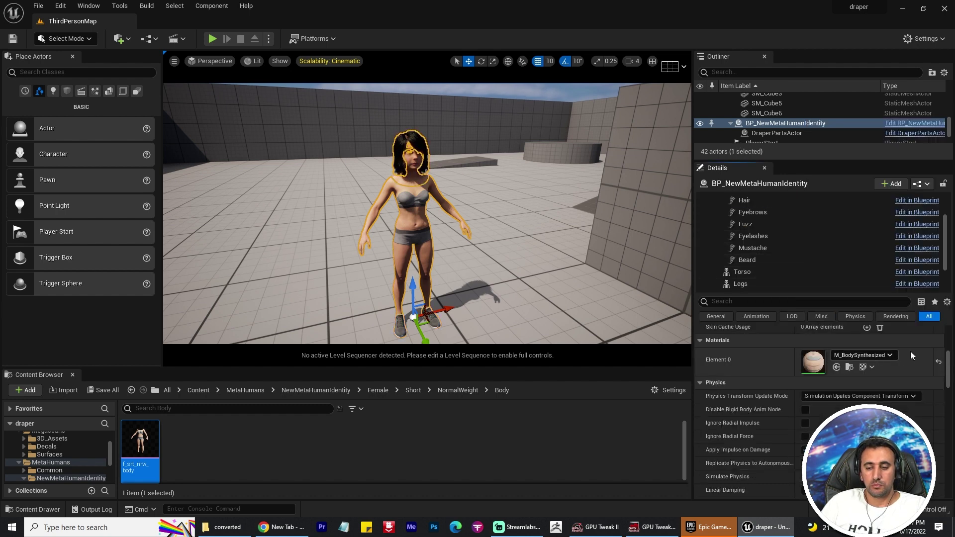
pyautogui.scroll(2, 797, 225)
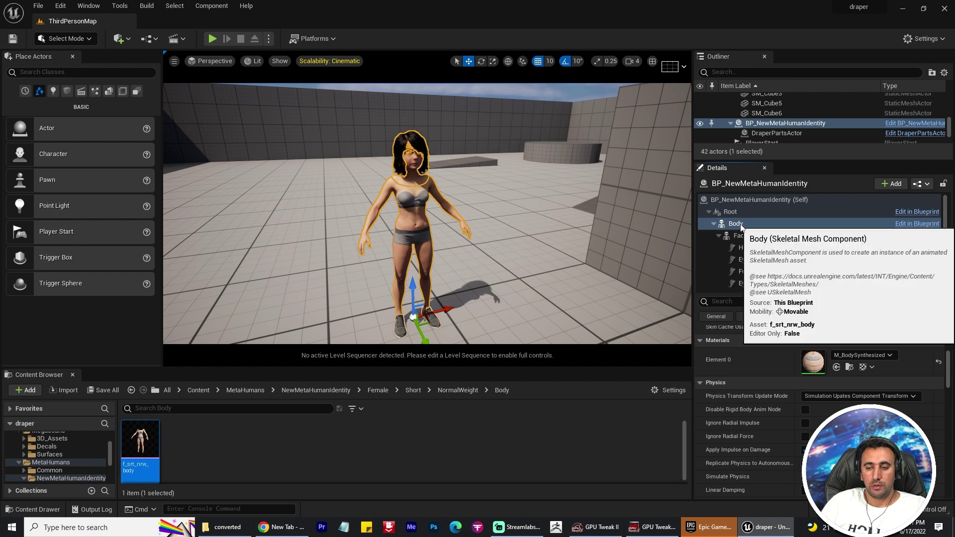
pyautogui.click(754, 224)
pyautogui.scroll(1, 939, 381)
pyautogui.scroll(-3, 911, 376)
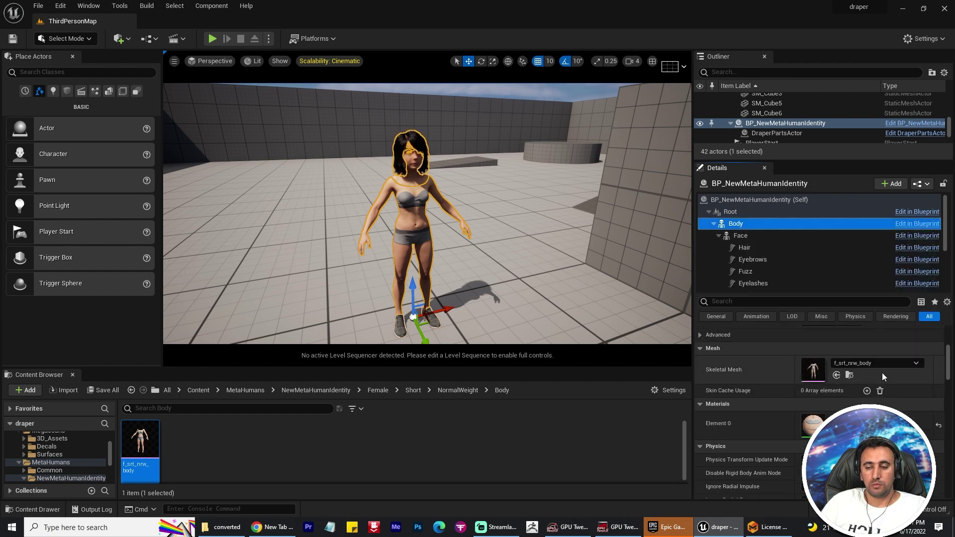
pyautogui.click(878, 366)
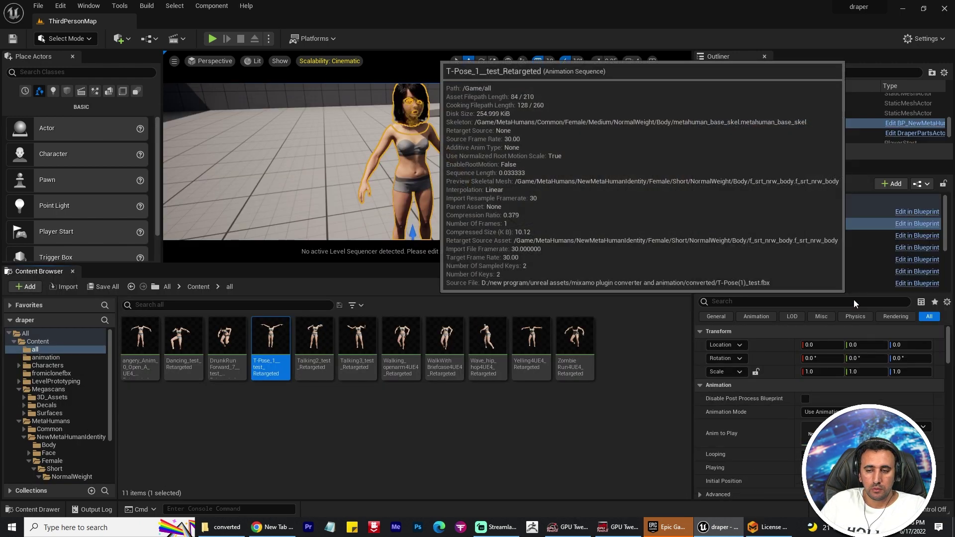
pyautogui.click(854, 299)
# Examine the T-posed MetaHuman in the level from different angles.
pyautogui.keyDown('alt'); pyautogui.moveTo(443, 152); pyautogui.dragTo(488, 134); pyautogui.keyUp('alt')
pyautogui.scroll(5, 443, 152)
pyautogui.scroll(-5, 444, 149)
pyautogui.keyDown('alt'); pyautogui.moveTo(466, 172); pyautogui.dragTo(482, 209); pyautogui.keyUp('alt')
pyautogui.moveTo(444, 151); pyautogui.dragTo(499, 207, button='right')
pyautogui.click(499, 207)
pyautogui.keyDown('alt'); pyautogui.moveTo(487, 195); pyautogui.dragTo(470, 174); pyautogui.keyUp('alt')
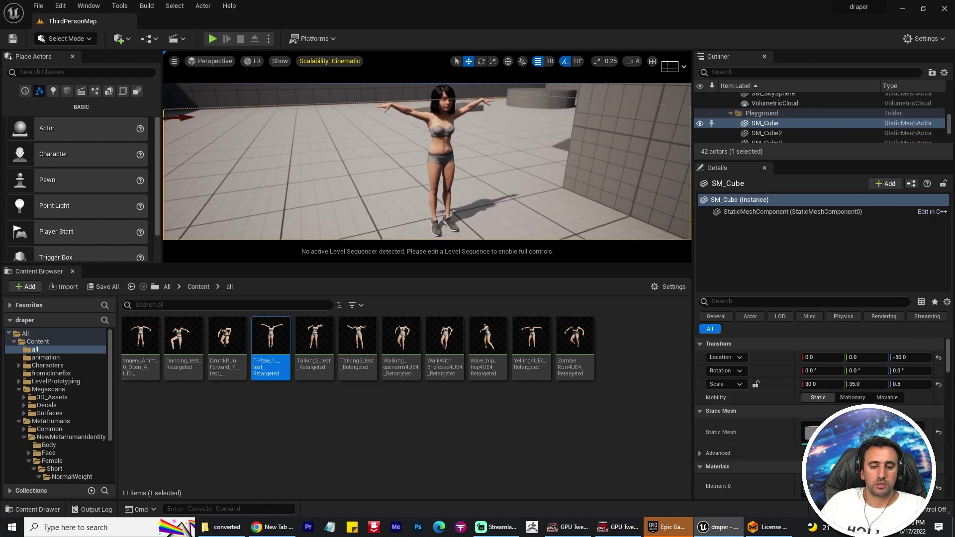
# Export the collider from the DraperSimulation component despite the mesh suggestions, replacing girl_avatar.obj in the gril_simulation folder.
pyautogui.click(440, 170)
pyautogui.scroll(-4, 799, 240)
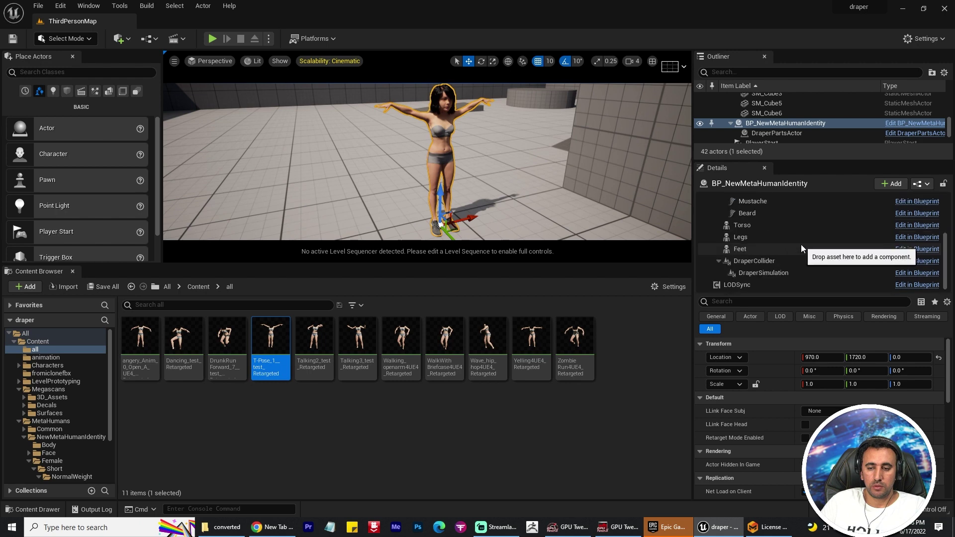
pyautogui.click(776, 275)
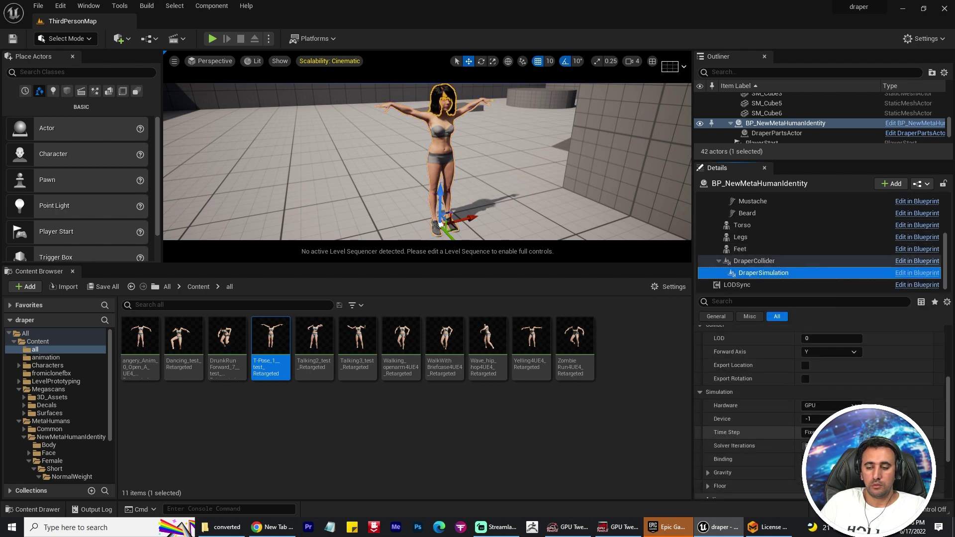
pyautogui.click(736, 449)
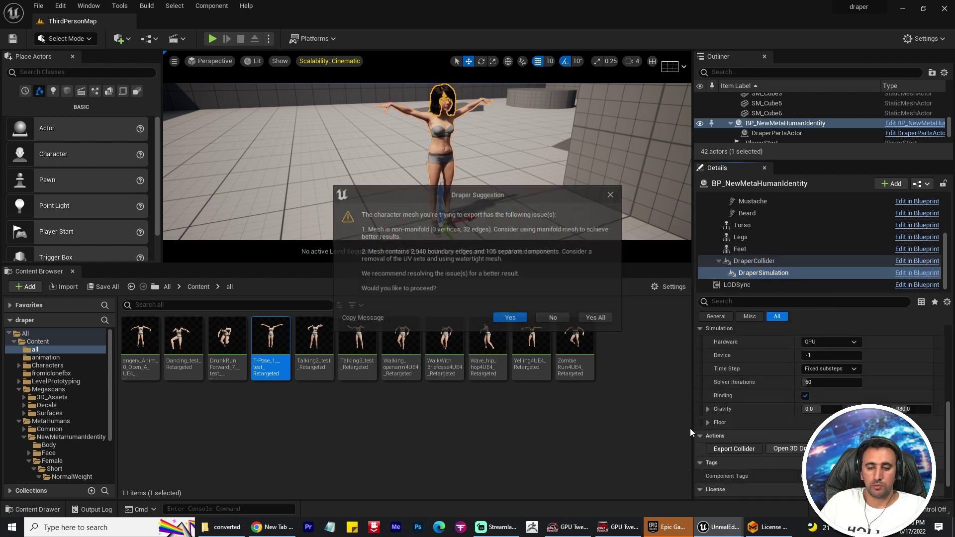
pyautogui.click(517, 318)
pyautogui.doubleClick(237, 90)
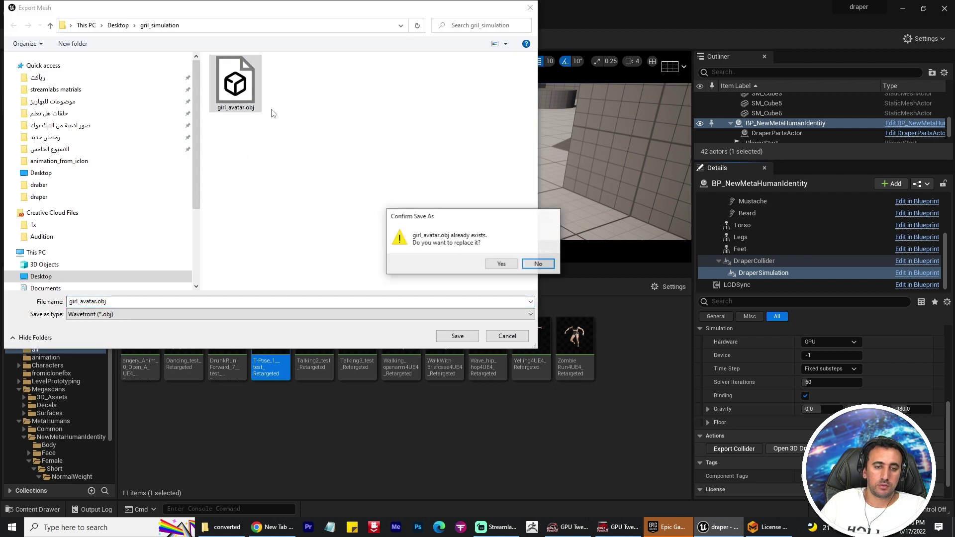
pyautogui.click(500, 264)
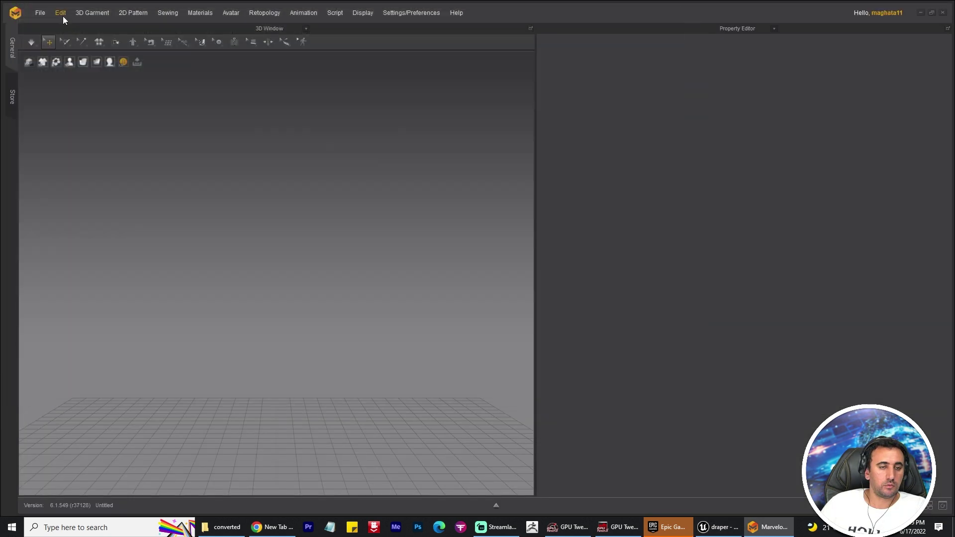
# Open girl_avatar.obj from the gril_simulation folder on the Desktop as an avatar at cm (DAZ Studio) scale.
pyautogui.click(40, 13)
pyautogui.moveTo(56, 43)
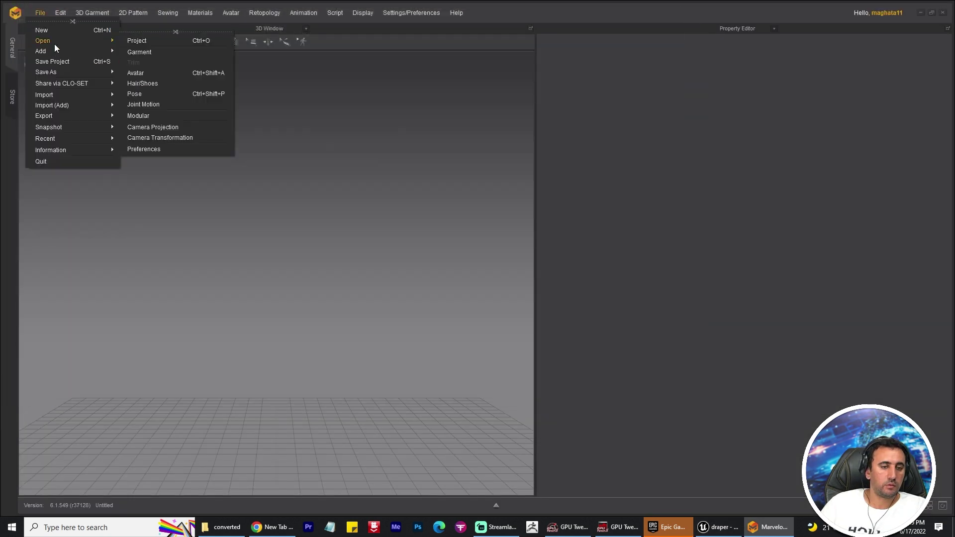
pyautogui.click(155, 69)
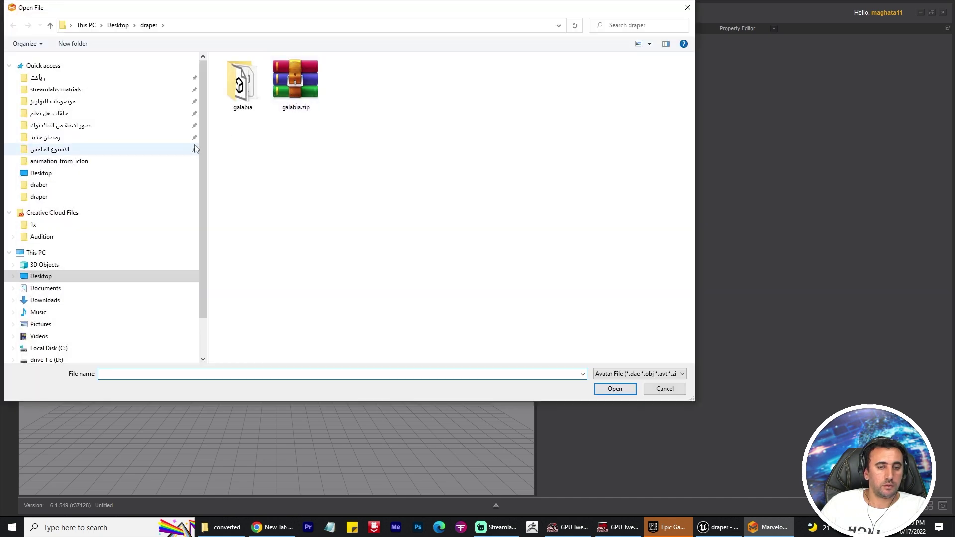
pyautogui.click(119, 26)
pyautogui.doubleClick(273, 115)
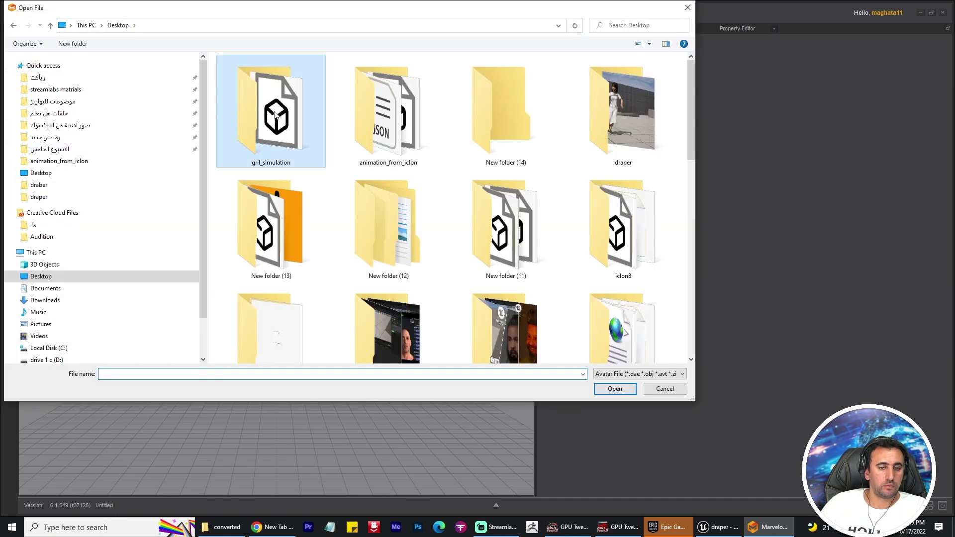
pyautogui.doubleClick(262, 91)
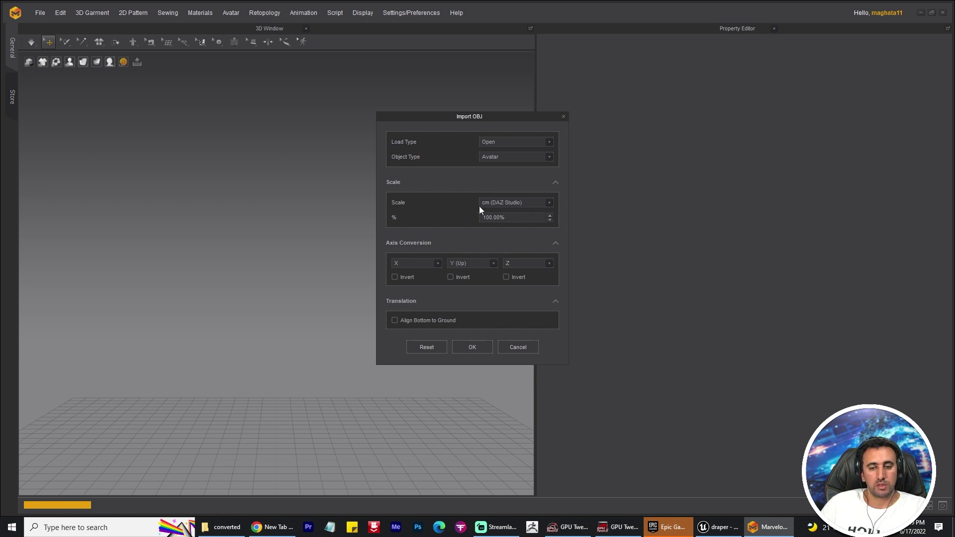
pyautogui.click(470, 347)
pyautogui.keyDown('alt'); pyautogui.moveTo(404, 259); pyautogui.dragTo(284, 216, button='right'); pyautogui.keyUp('alt')
pyautogui.keyDown('alt'); pyautogui.moveTo(283, 216); pyautogui.dragTo(301, 246); pyautogui.keyUp('alt')
pyautogui.keyDown('alt'); pyautogui.moveTo(301, 245); pyautogui.dragTo(350, 325, button='right'); pyautogui.keyUp('alt')
pyautogui.scroll(3, 349, 325)
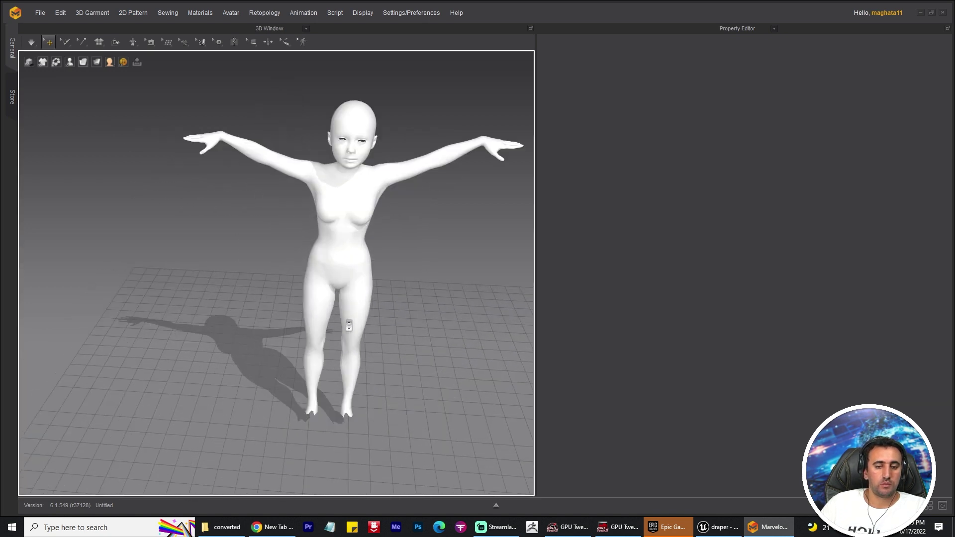
# Show the Library window and dock it beside the 3D window.
pyautogui.click(12, 97)
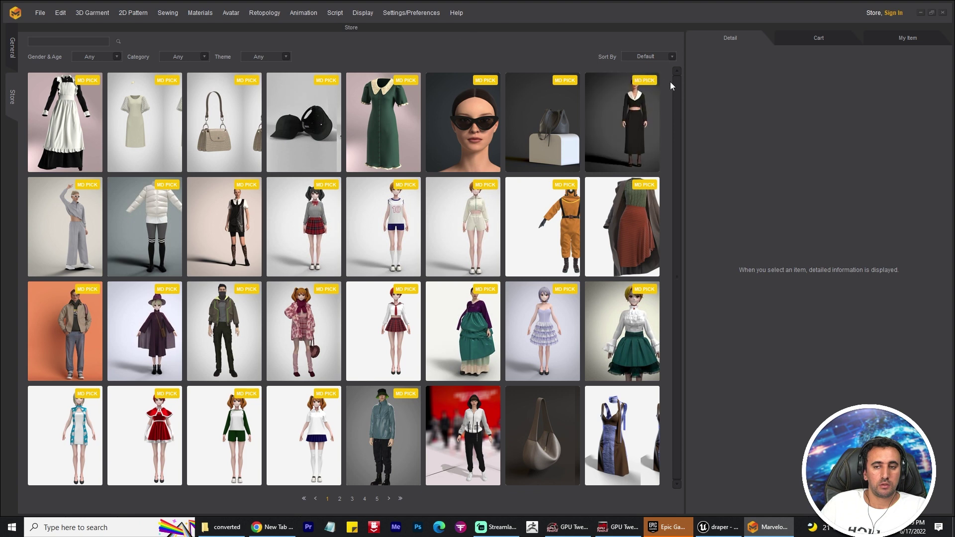
pyautogui.click(14, 49)
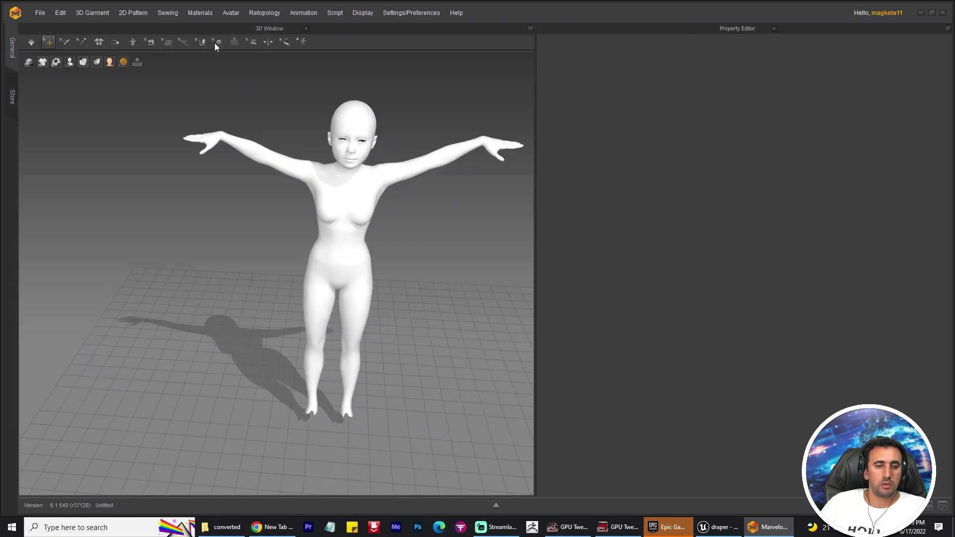
pyautogui.click(397, 15)
pyautogui.moveTo(362, 20)
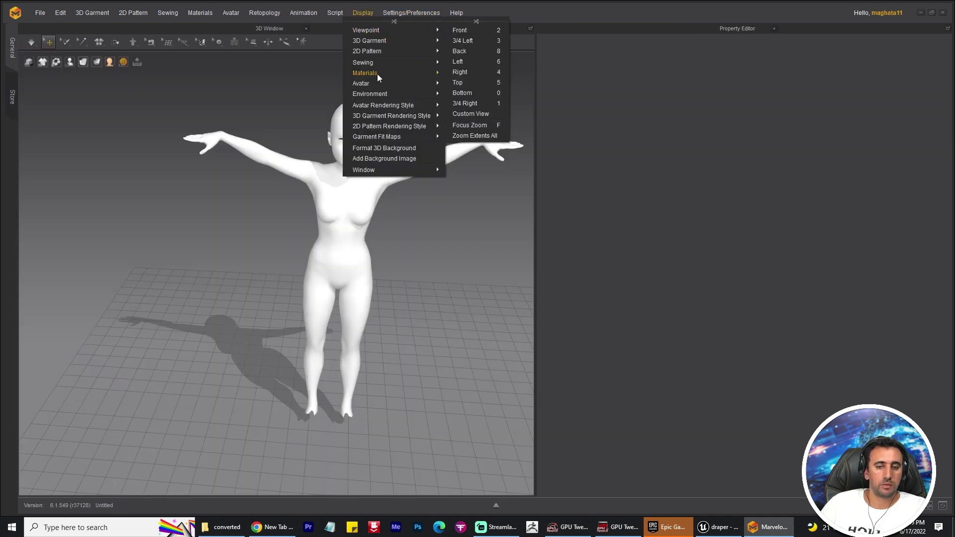
pyautogui.moveTo(410, 172)
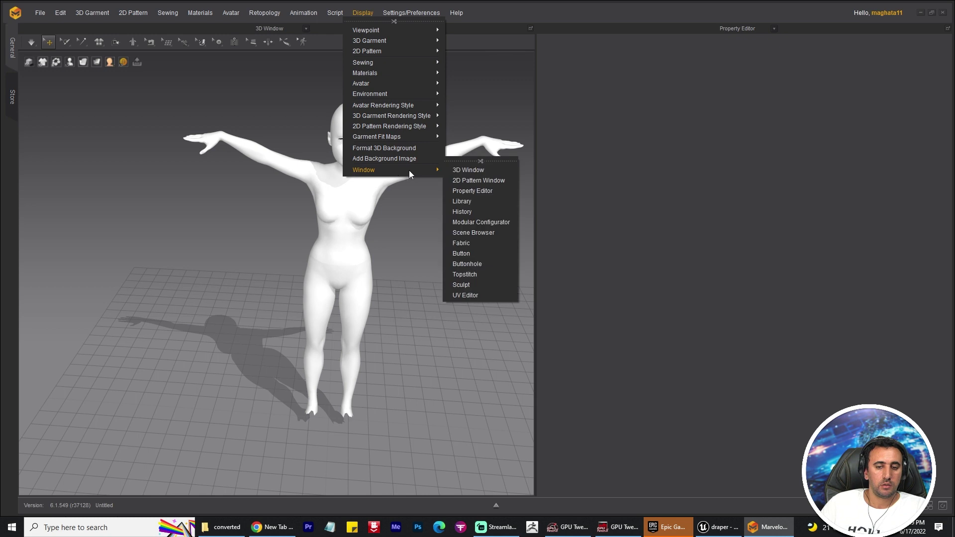
pyautogui.click(466, 196)
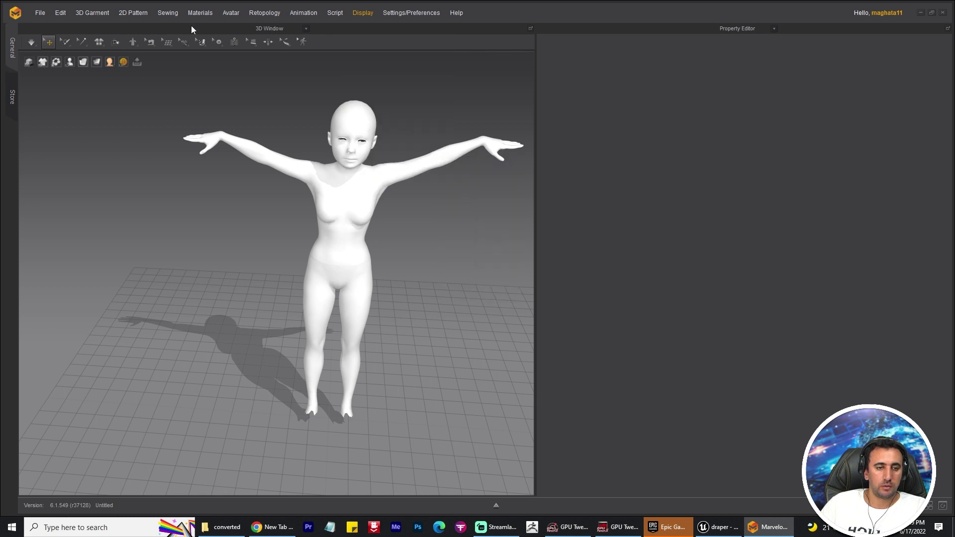
pyautogui.click(482, 168)
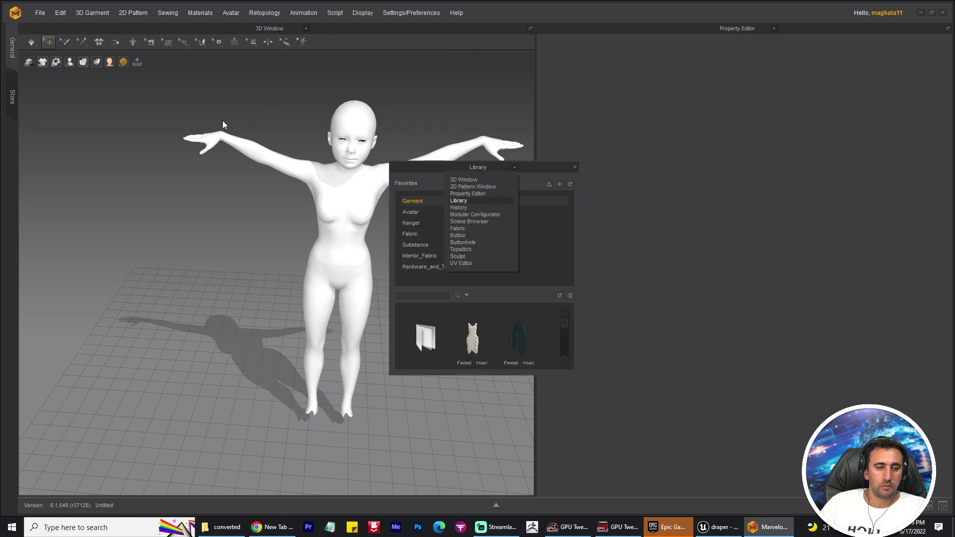
pyautogui.click(464, 180)
pyautogui.moveTo(534, 169); pyautogui.dragTo(273, 142)
pyautogui.click(318, 139)
pyautogui.click(286, 170)
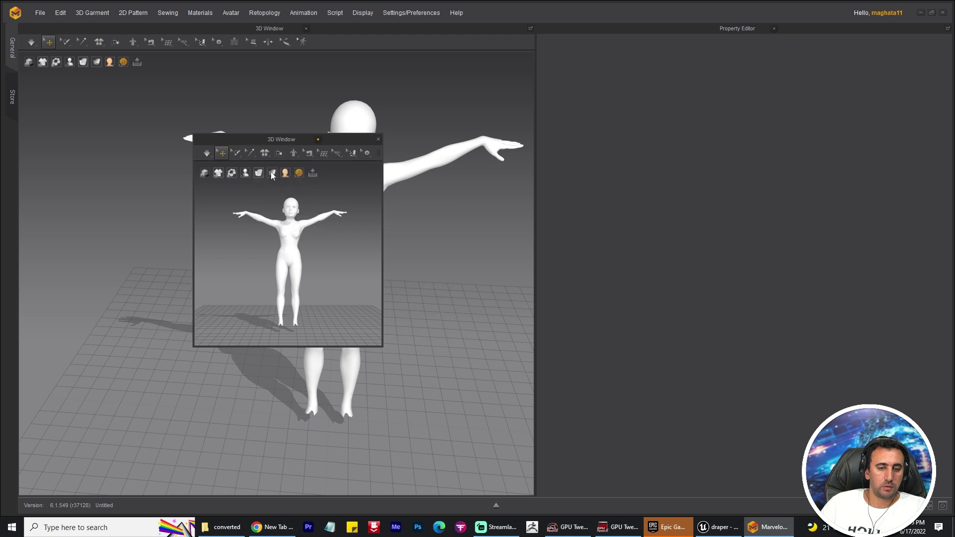
pyautogui.moveTo(343, 144); pyautogui.dragTo(46, 121)
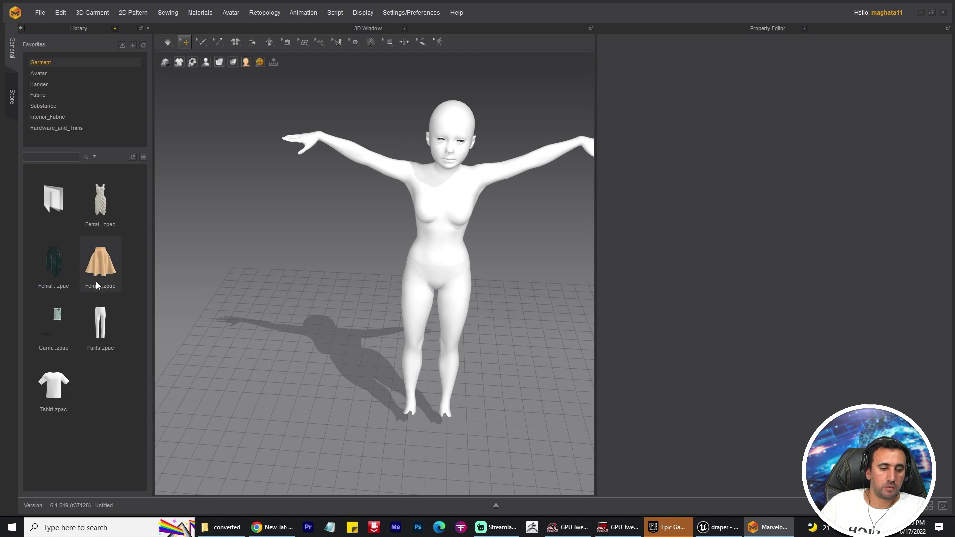
# Load the Tshirt.zpac garment from the library onto the avatar.
pyautogui.moveTo(100, 273)
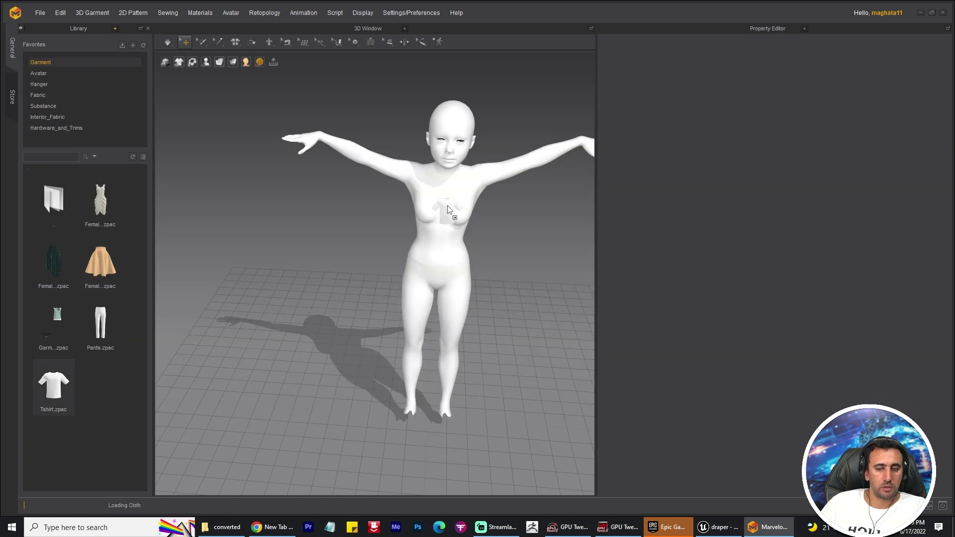
pyautogui.scroll(-2, 398, 261)
pyautogui.moveTo(399, 263)
pyautogui.mouseDown(button='right')
pyautogui.moveTo(466, 311)
pyautogui.moveTo(388, 256)
pyautogui.mouseUp(button='right')
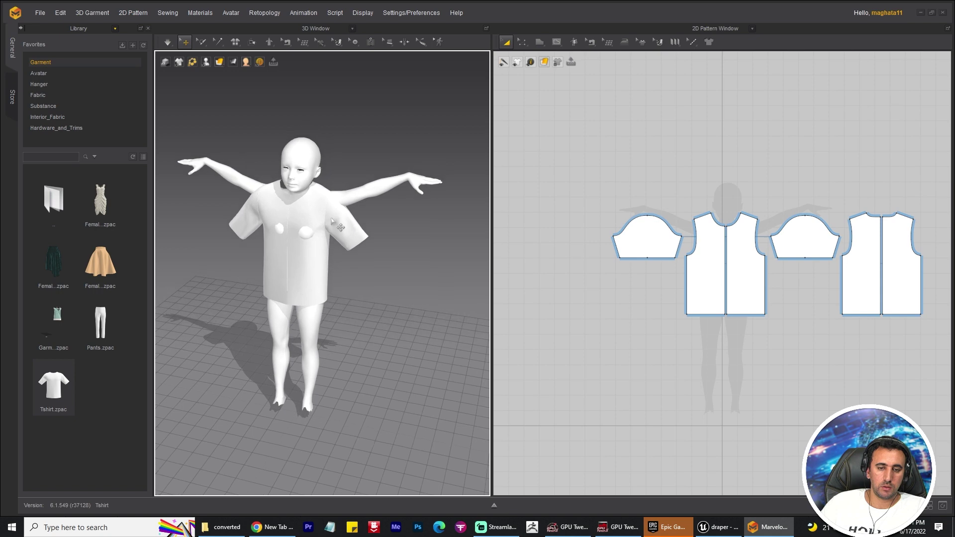
# Raise the T-shirt sleeve on the avatar's left side up around the outstretched arm.
pyautogui.click(351, 214)
pyautogui.moveTo(354, 188); pyautogui.dragTo(343, 99)
pyautogui.scroll(5, 341, 203)
pyautogui.moveTo(346, 200); pyautogui.dragTo(463, 264, button='middle')
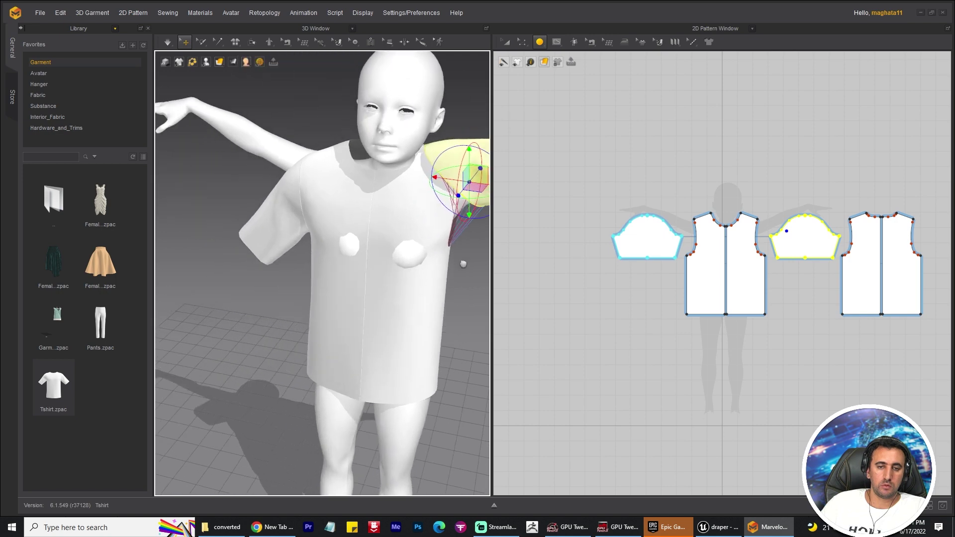
# Raise the T-shirt sleeve on the avatar's right side and adjust its depth so it surrounds the arm.
pyautogui.click(287, 199)
pyautogui.moveTo(305, 166); pyautogui.dragTo(311, 200)
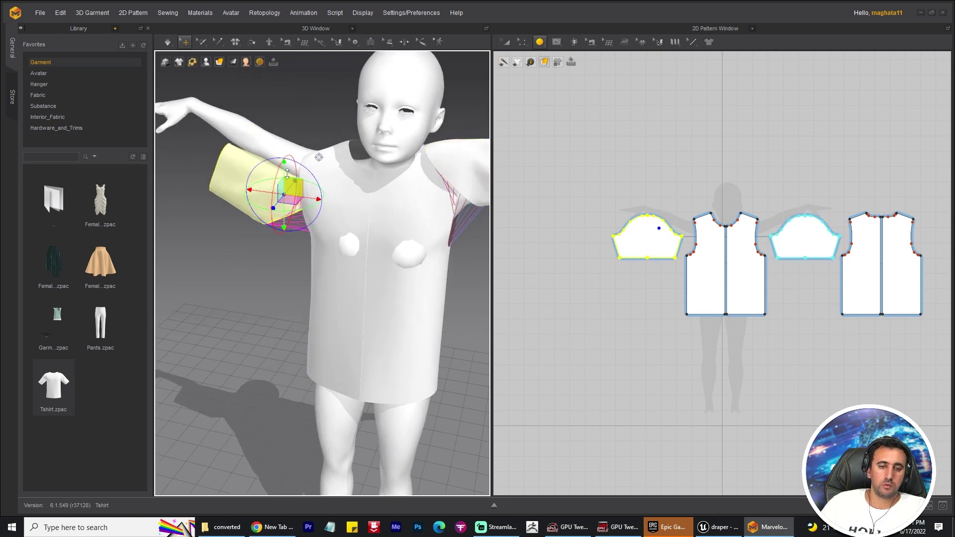
pyautogui.moveTo(284, 164); pyautogui.dragTo(285, 75)
pyautogui.moveTo(267, 222); pyautogui.dragTo(351, 222, button='right')
pyautogui.moveTo(323, 193); pyautogui.dragTo(316, 193)
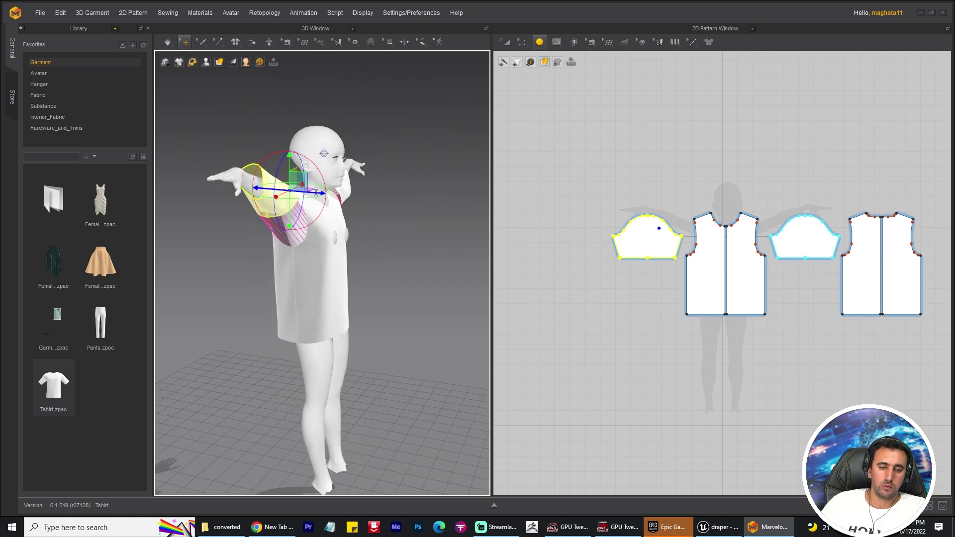
# Run the cloth simulation to drape the T-shirt over the avatar.
pyautogui.moveTo(377, 222); pyautogui.dragTo(385, 248, button='right')
pyautogui.press('space')
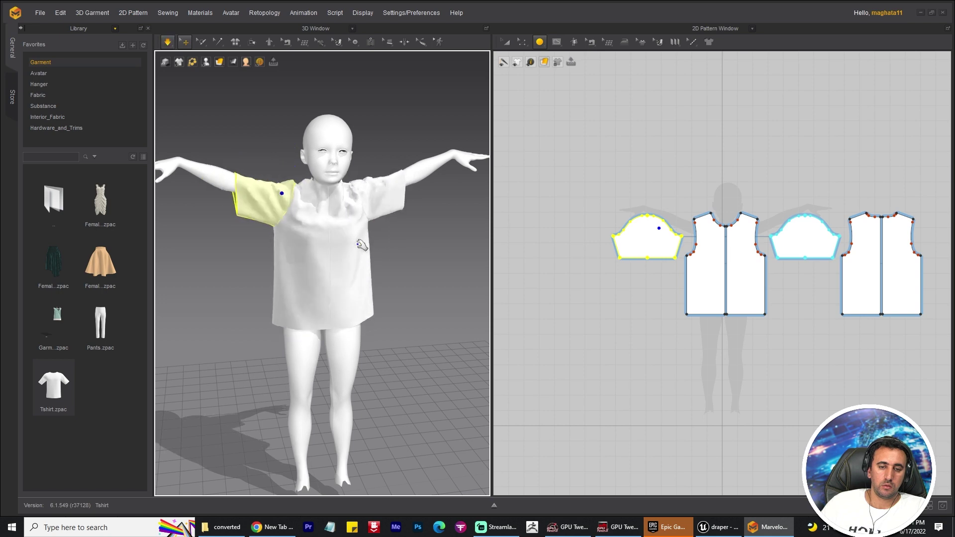
pyautogui.scroll(5, 386, 248)
pyautogui.scroll(-5, 438, 260)
pyautogui.scroll(3, 401, 250)
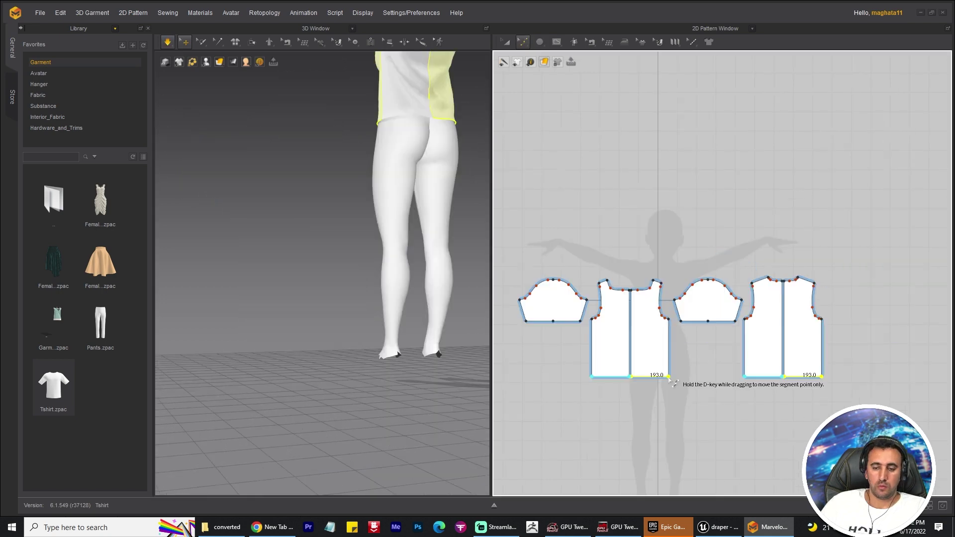
# Lengthen and widen the T-shirt's front and back panels at the hem to make a long flared dress.
pyautogui.moveTo(669, 377); pyautogui.dragTo(662, 468)
pyautogui.moveTo(630, 377); pyautogui.dragTo(630, 461)
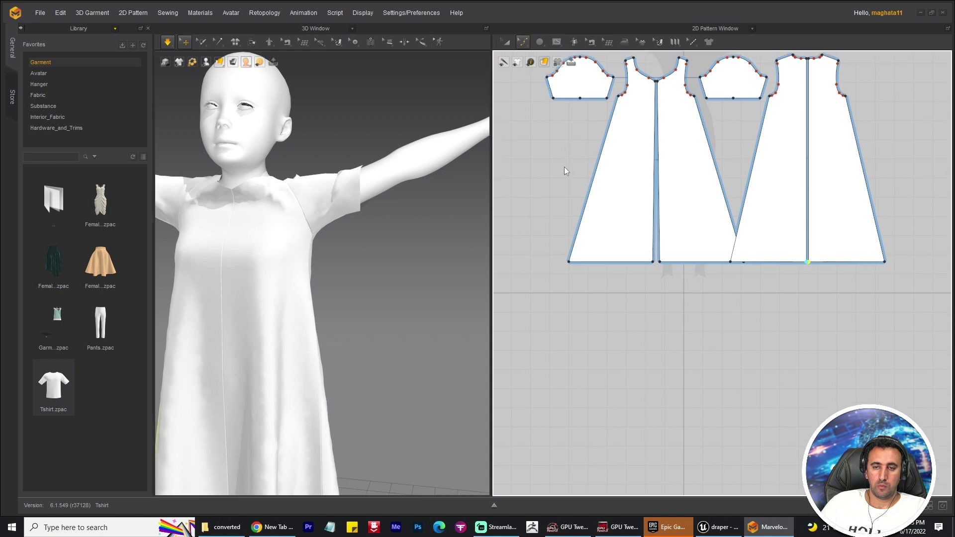
pyautogui.scroll(-2, 639, 170)
pyautogui.moveTo(637, 175); pyautogui.dragTo(634, 191)
pyautogui.moveTo(579, 171); pyautogui.dragTo(607, 200)
pyautogui.scroll(-5, 379, 212)
pyautogui.press('space')
# Set the particle distance of all the dress pattern pieces to 15 mm.
pyautogui.moveTo(395, 197); pyautogui.dragTo(439, 240)
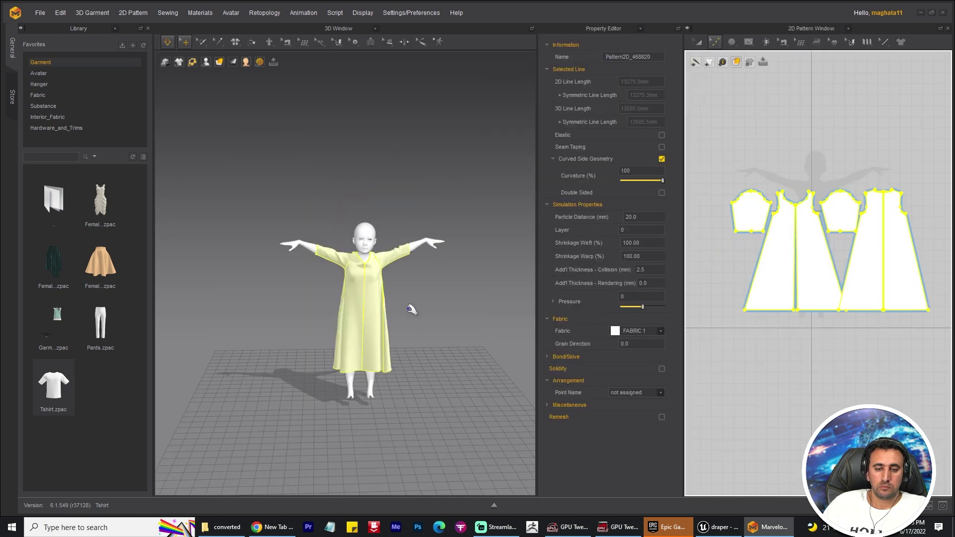
pyautogui.scroll(2, 408, 308)
pyautogui.scroll(-1, 437, 304)
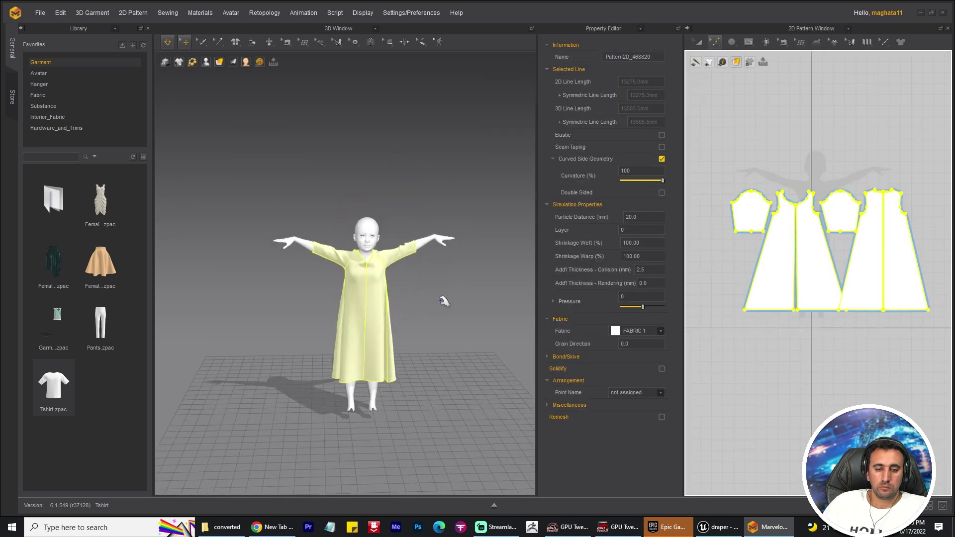
pyautogui.click(650, 220)
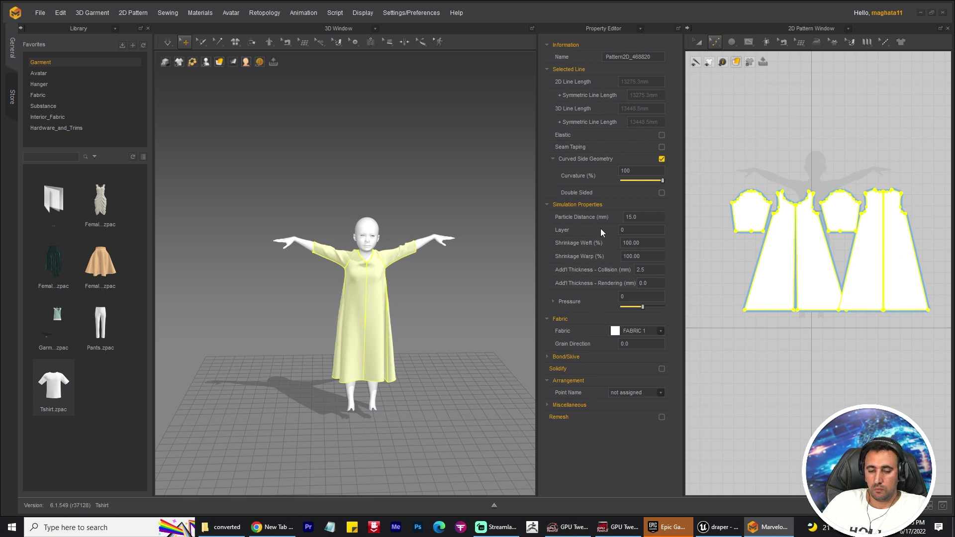
pyautogui.moveTo(354, 170); pyautogui.dragTo(443, 187, button='right')
pyautogui.scroll(3, 463, 218)
pyautogui.moveTo(463, 375); pyautogui.dragTo(431, 301, button='middle')
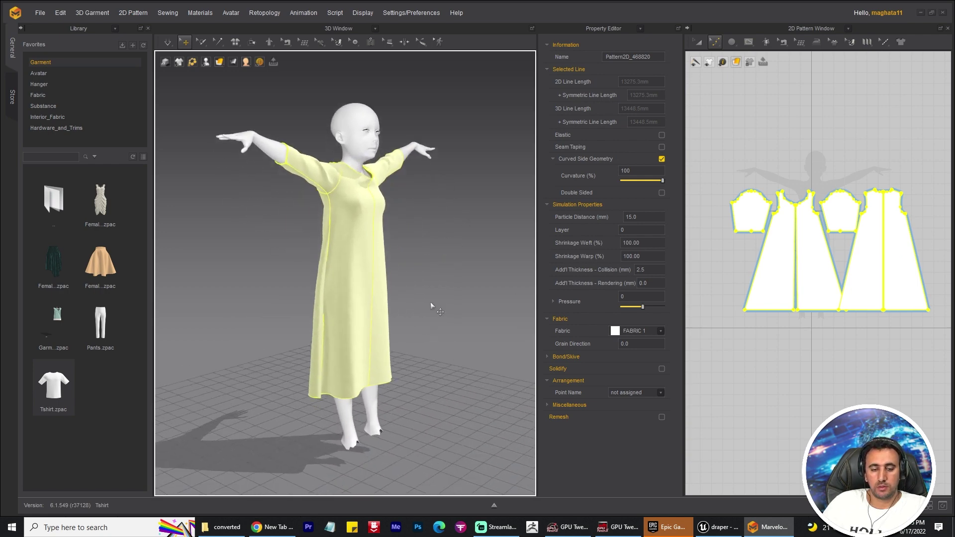
pyautogui.scroll(-3, 431, 301)
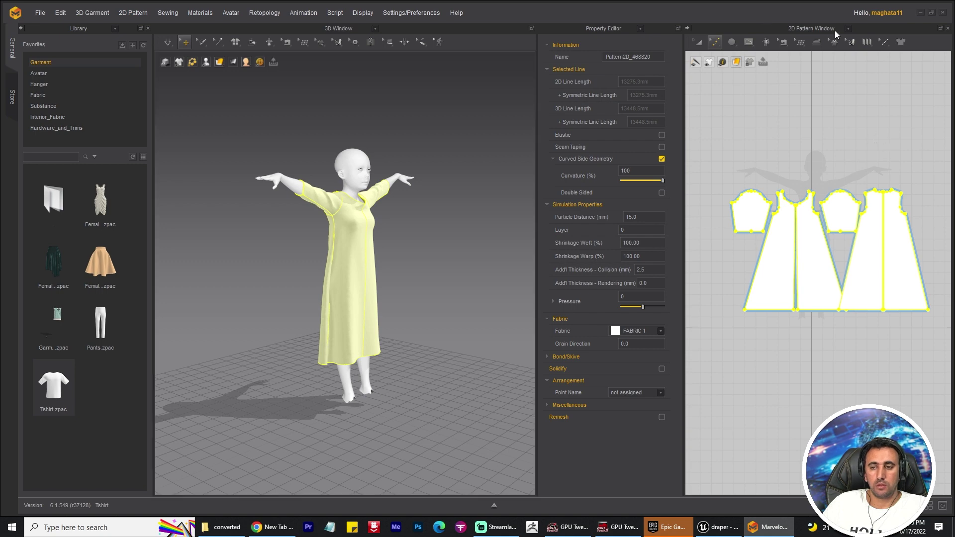
# Switch from the 2D patterns to the UV Editor and reset the garment's UVs to the 2D arrangement.
pyautogui.click(849, 28)
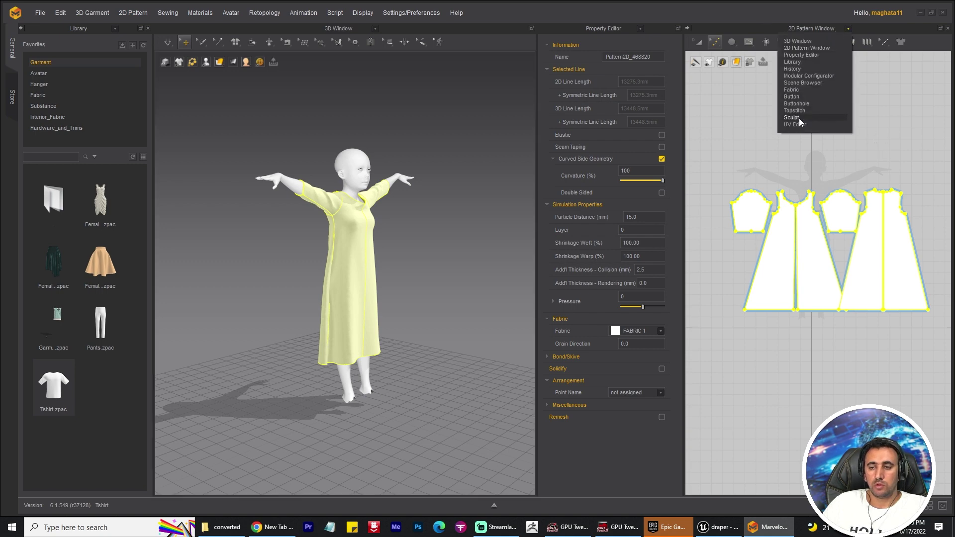
pyautogui.click(796, 125)
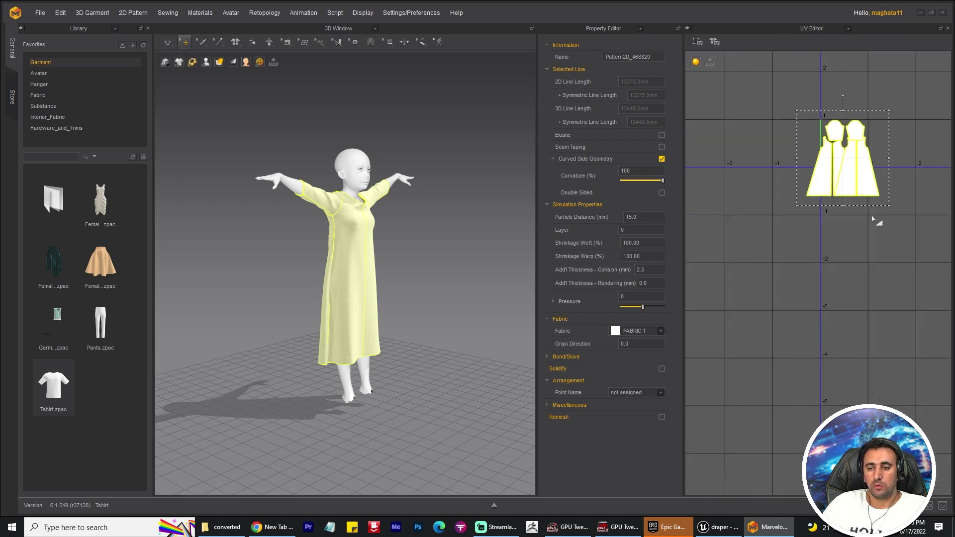
pyautogui.rightClick(876, 226)
pyautogui.rightClick(755, 113)
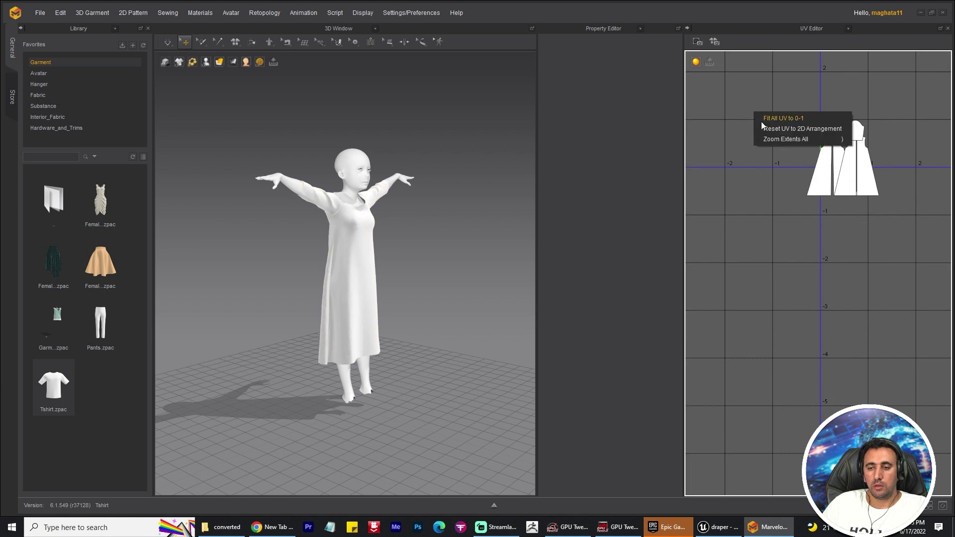
pyautogui.click(801, 129)
pyautogui.scroll(-1, 479, 160)
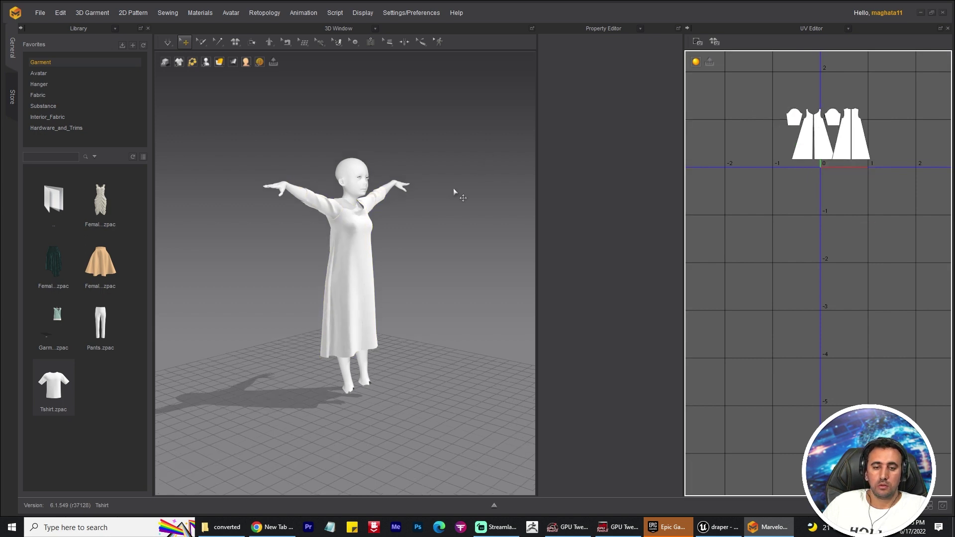
# Export all selected dress pattern pieces as an OBJ file named cloth1 in the Desktop gril_simulation folder.
pyautogui.moveTo(760, 182); pyautogui.dragTo(762, 185)
pyautogui.moveTo(513, 224); pyautogui.dragTo(471, 254, button='right')
pyautogui.scroll(3, 472, 256)
pyautogui.click(41, 13)
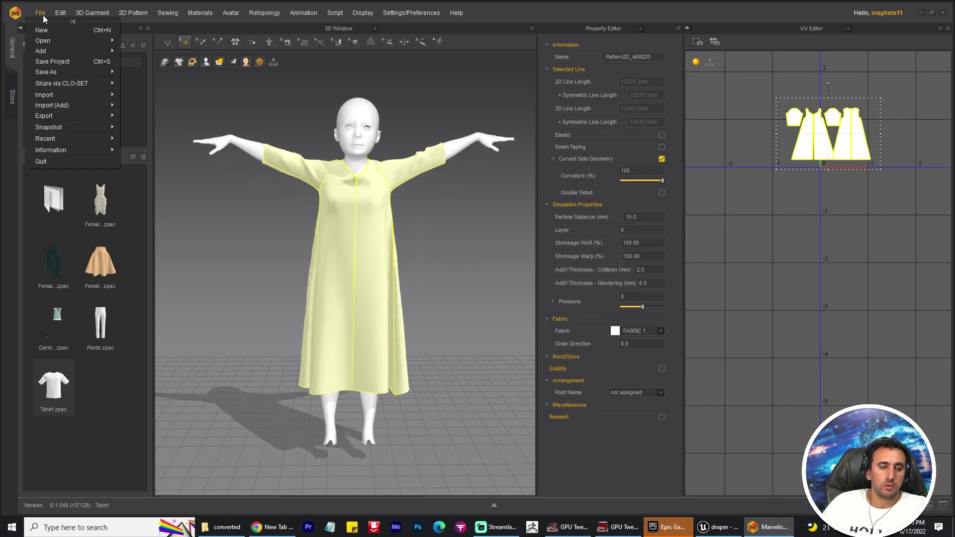
pyautogui.moveTo(61, 96)
pyautogui.moveTo(115, 117)
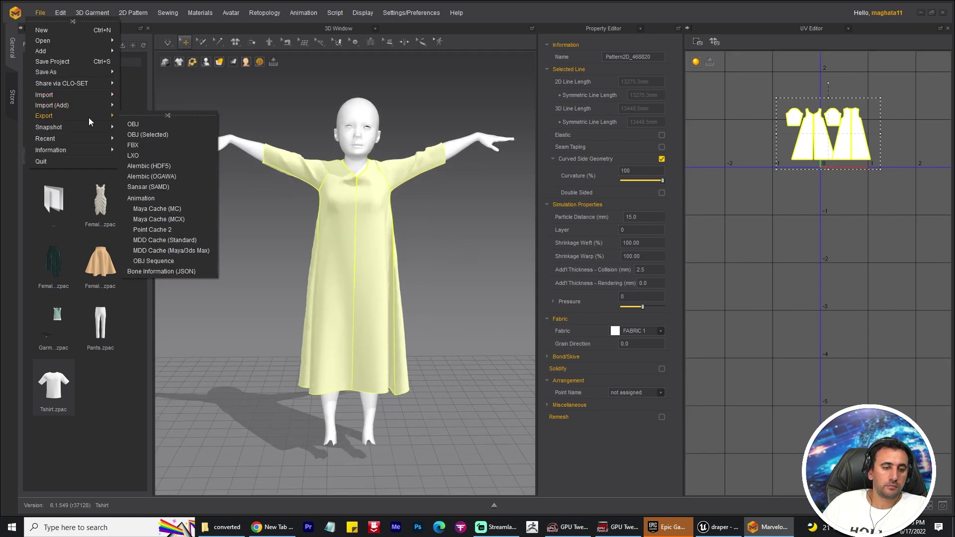
pyautogui.click(156, 134)
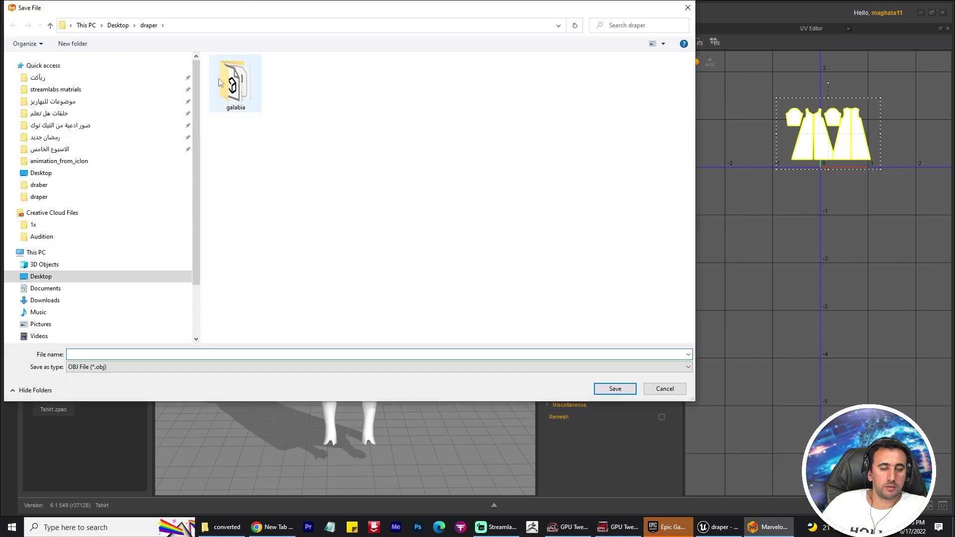
pyautogui.click(60, 276)
pyautogui.doubleClick(259, 124)
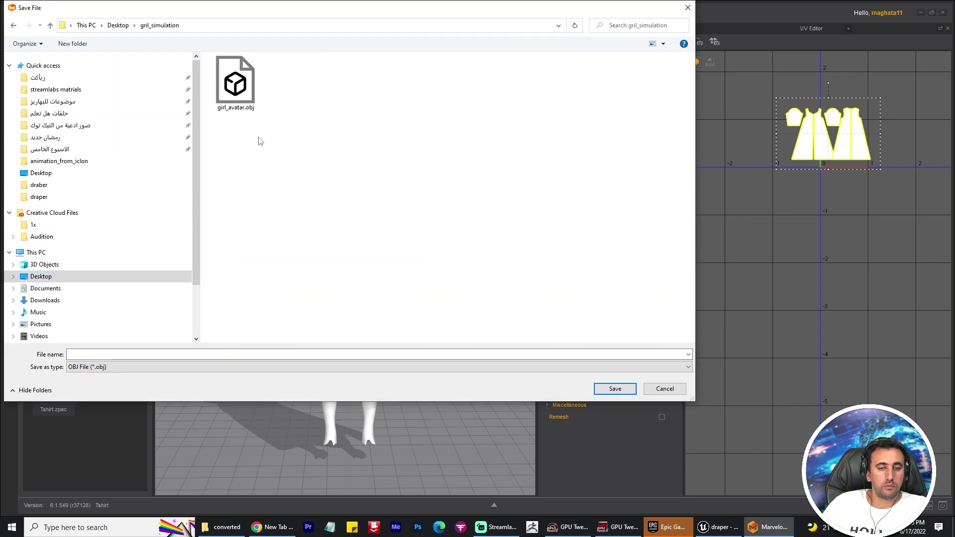
pyautogui.click(229, 353)
pyautogui.write('gi')
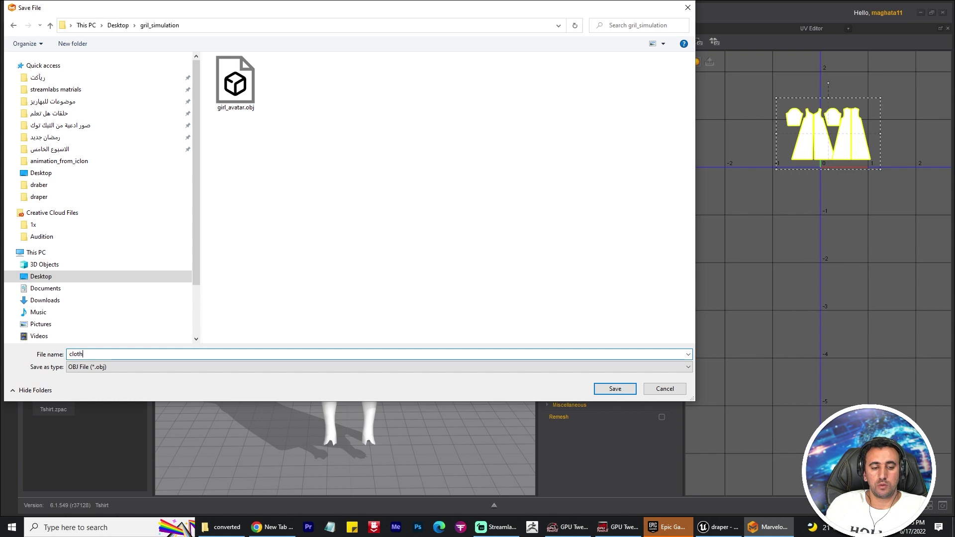
pyautogui.press('Return')
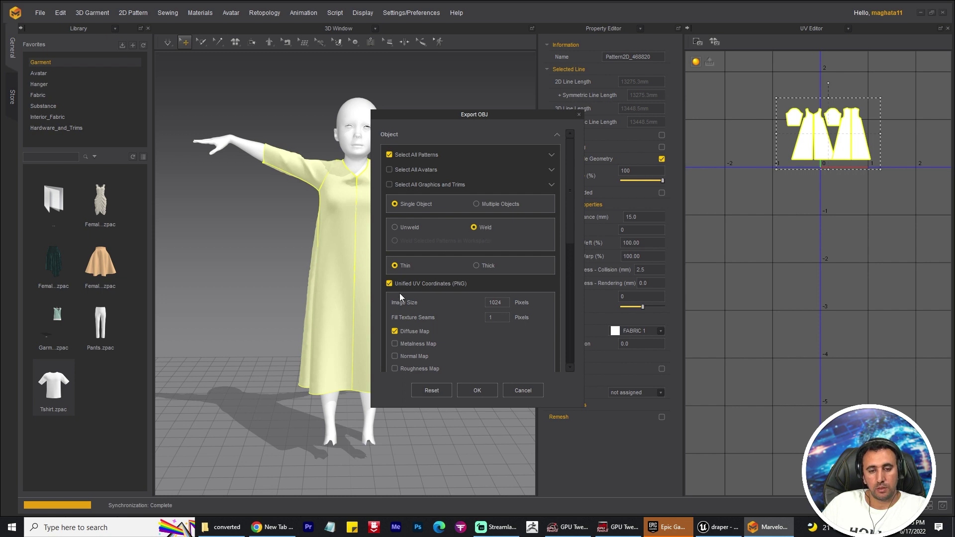
# Finish the OBJ export as a single welded thin object with unified UV coordinates, diffuse map, cm (DAZ Studio) scale and zipped texture files.
pyautogui.scroll(-6, 517, 329)
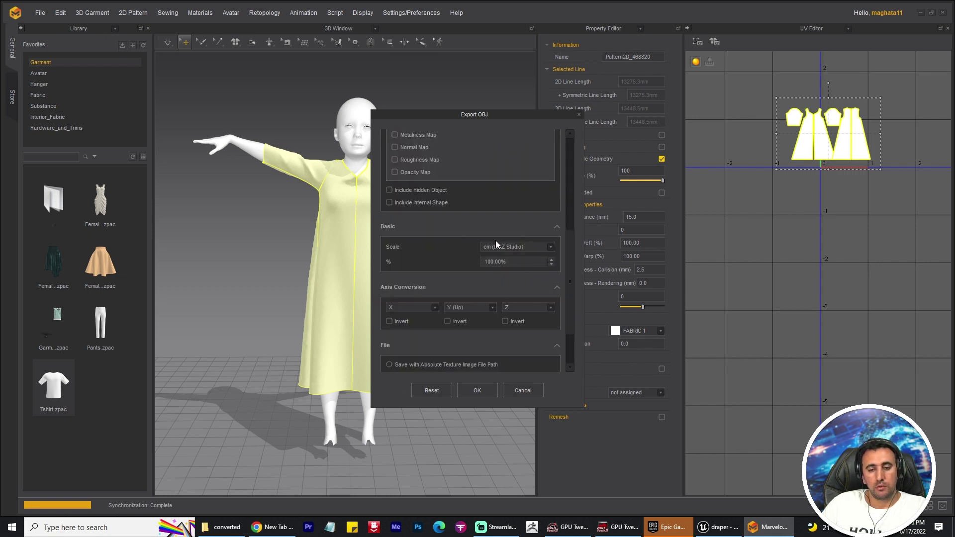
pyautogui.scroll(-3, 448, 269)
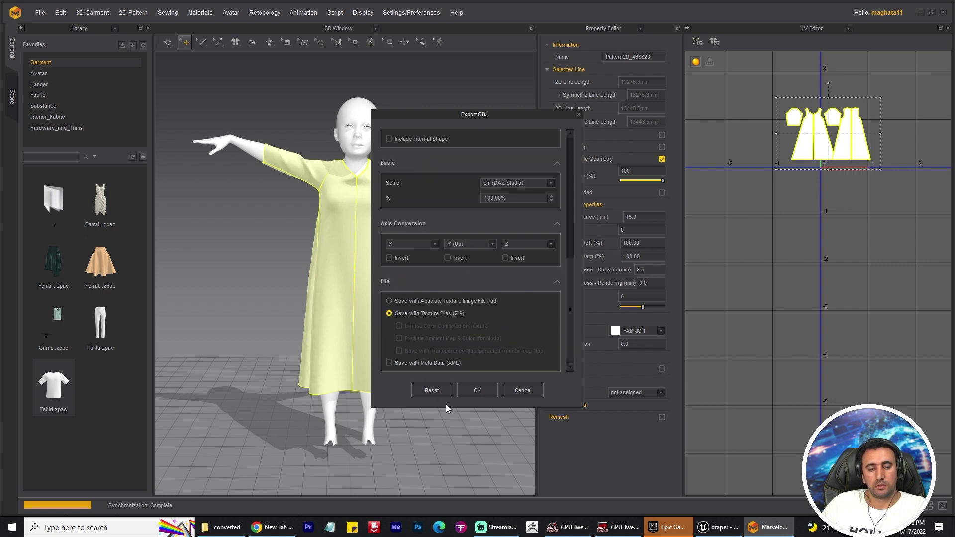
pyautogui.click(477, 391)
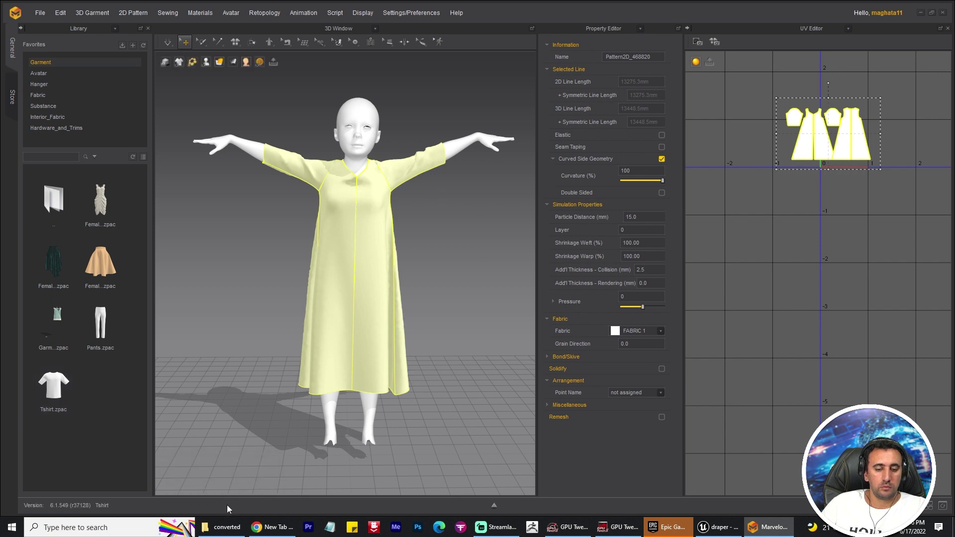
# Extract cloth1.zip from the Desktop gril_simulation folder into its own cloth1 folder and open that folder.
pyautogui.moveTo(954, 113); pyautogui.dragTo(573, 86)
pyautogui.click(346, 362)
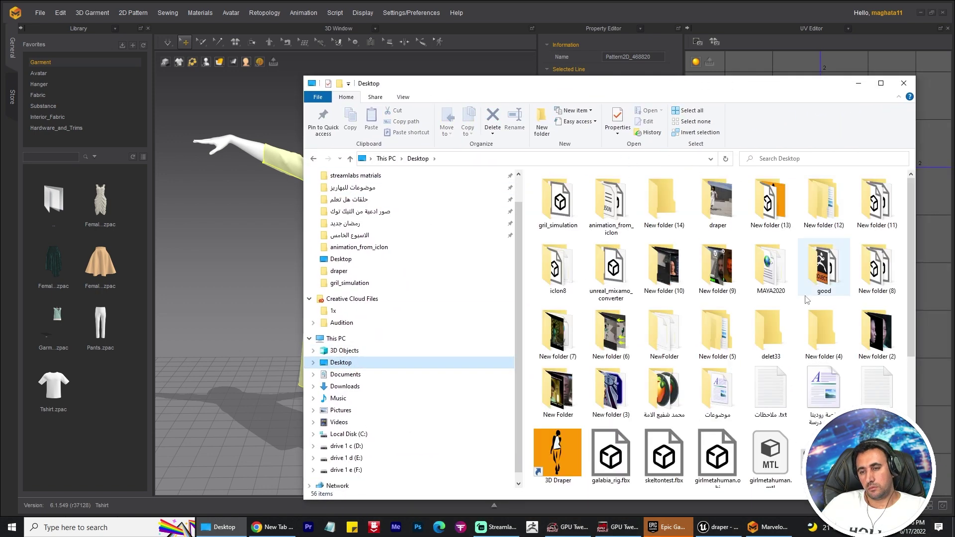
pyautogui.doubleClick(569, 215)
pyautogui.rightClick(572, 200)
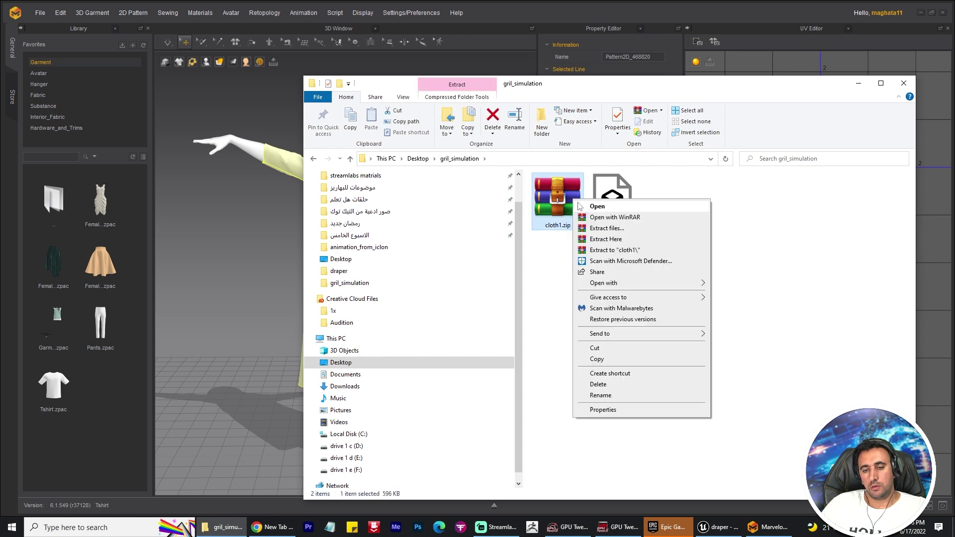
pyautogui.click(618, 229)
pyautogui.press('Return')
pyautogui.doubleClick(552, 234)
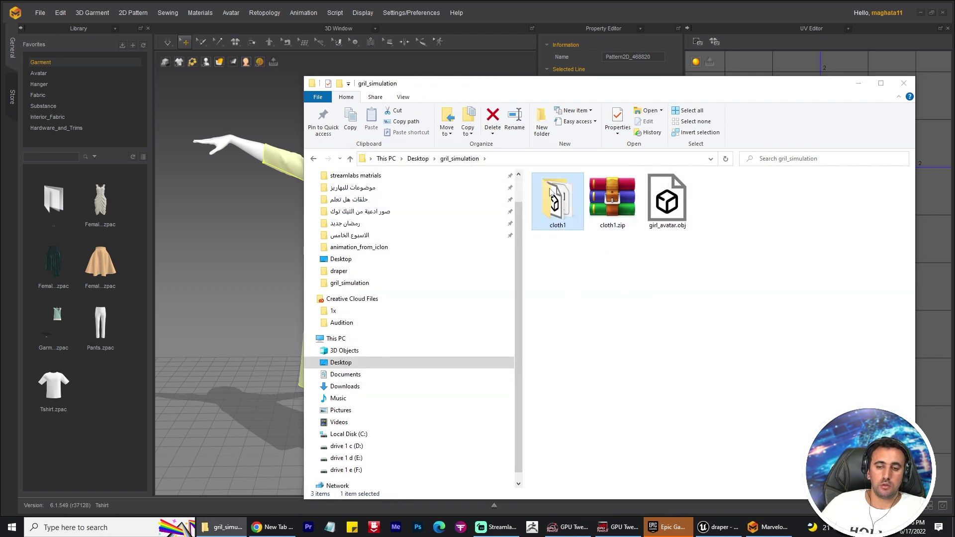
pyautogui.moveTo(522, 238); pyautogui.dragTo(327, 238)
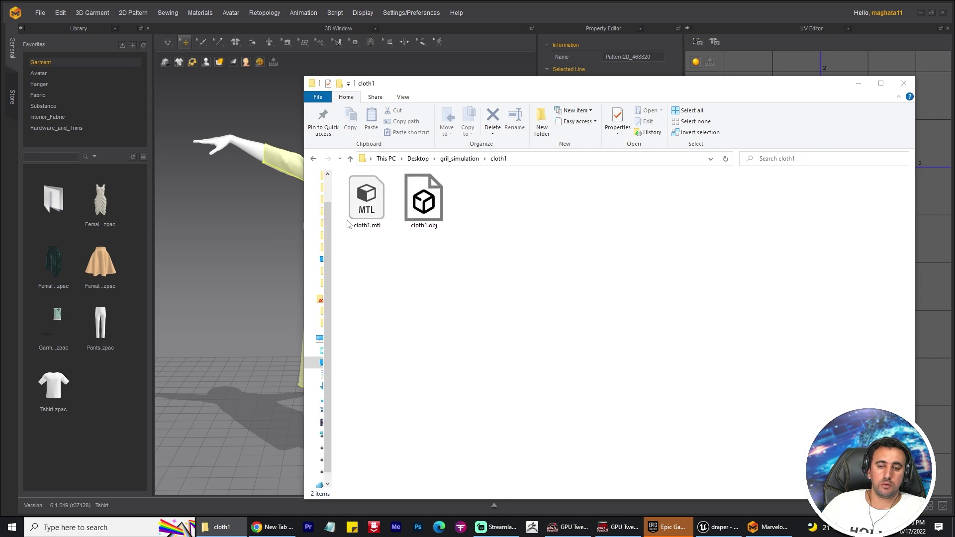
pyautogui.click(538, 158)
# Switch to Unreal Editor and select the BP_NewMetaHumanIdentity actor in the level.
pyautogui.hotkey('alt', 'Tab')
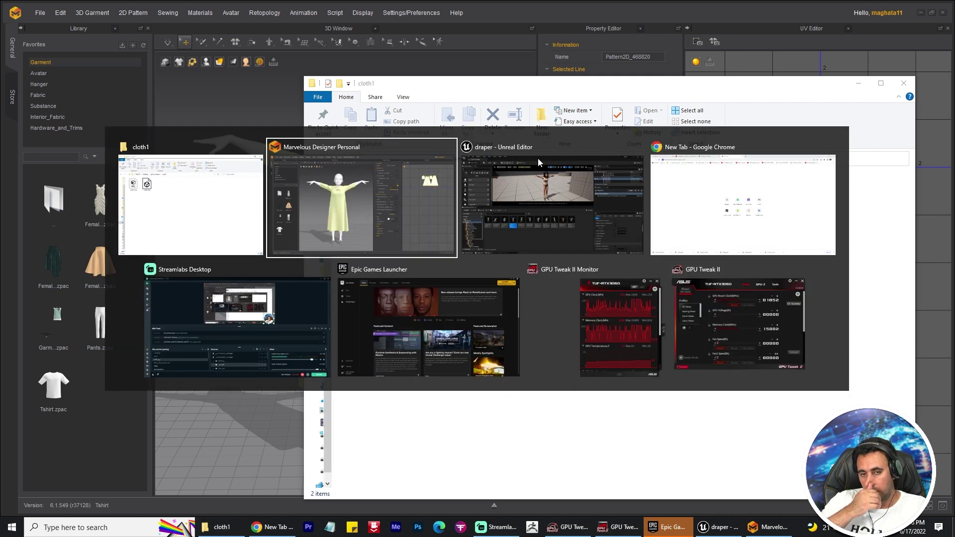
pyautogui.hotkey('alt', 'Tab')
pyautogui.keyDown('alt'); pyautogui.moveTo(531, 252); pyautogui.dragTo(456, 247); pyautogui.keyUp('alt')
pyautogui.moveTo(525, 264); pyautogui.dragTo(520, 416)
pyautogui.moveTo(496, 271); pyautogui.dragTo(477, 264, button='middle')
pyautogui.scroll(5, 478, 264)
pyautogui.moveTo(458, 262); pyautogui.dragTo(459, 271, button='right')
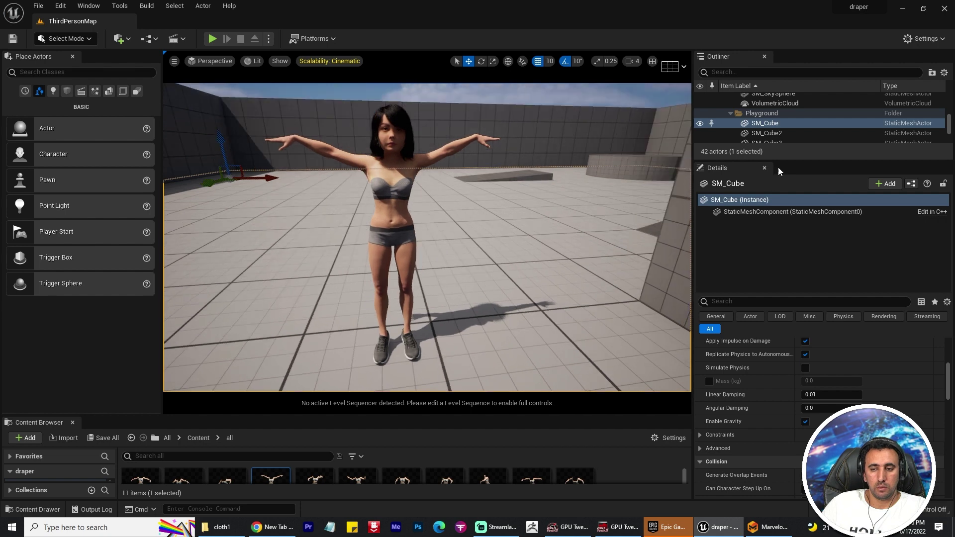
pyautogui.moveTo(792, 159); pyautogui.dragTo(781, 295)
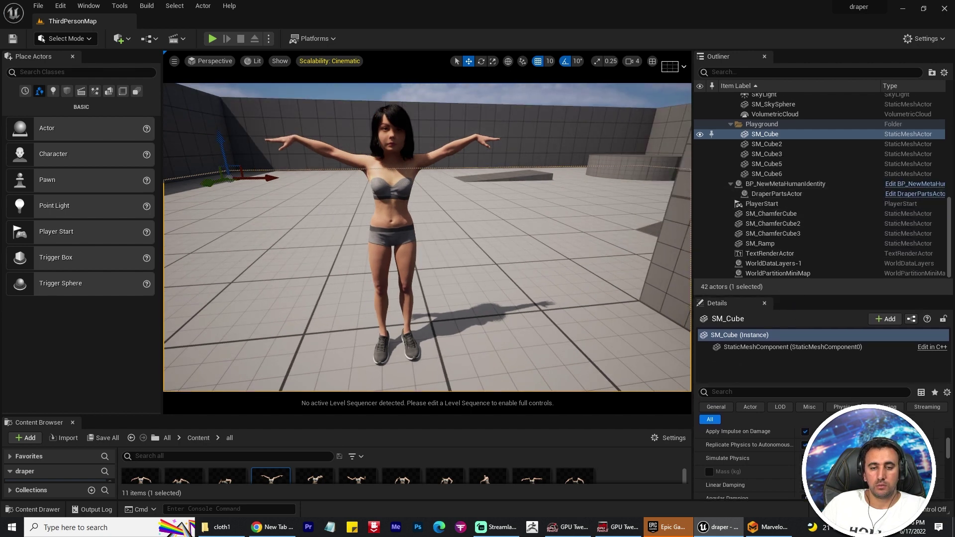
pyautogui.click(776, 184)
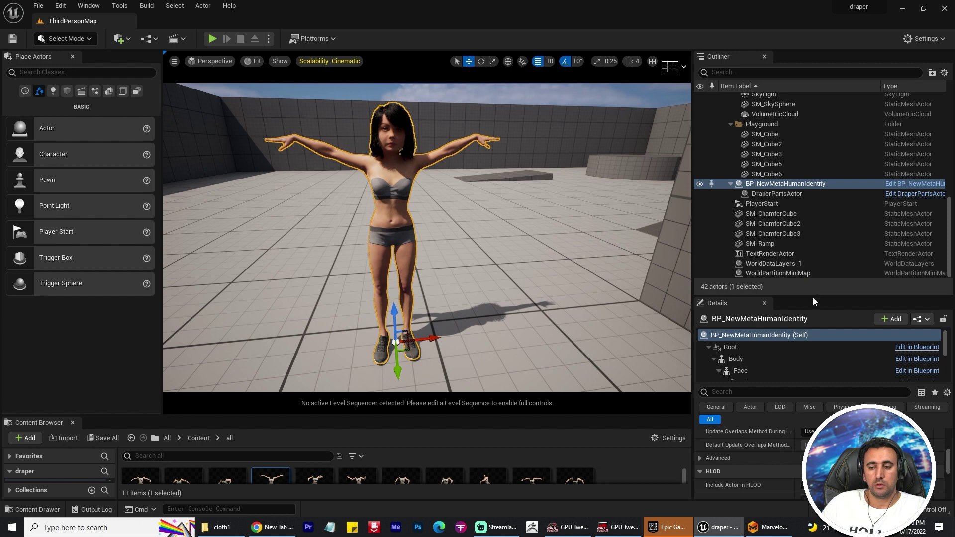
# Add a Draper Garment component under the MetaHuman's DraperSimulation component.
pyautogui.moveTo(813, 298); pyautogui.dragTo(799, 150)
pyautogui.scroll(-4, 795, 226)
pyautogui.click(778, 265)
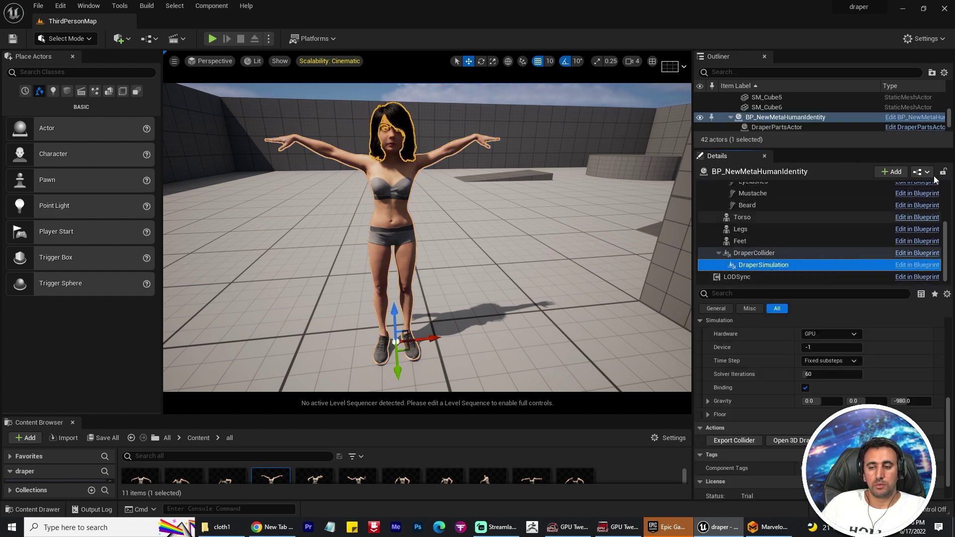
pyautogui.click(892, 172)
pyautogui.write('garm')
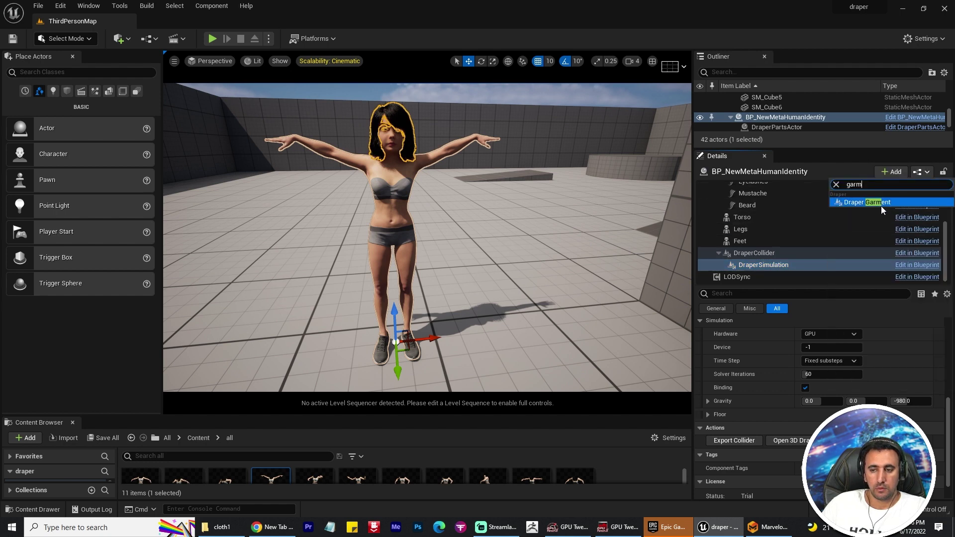
pyautogui.click(880, 202)
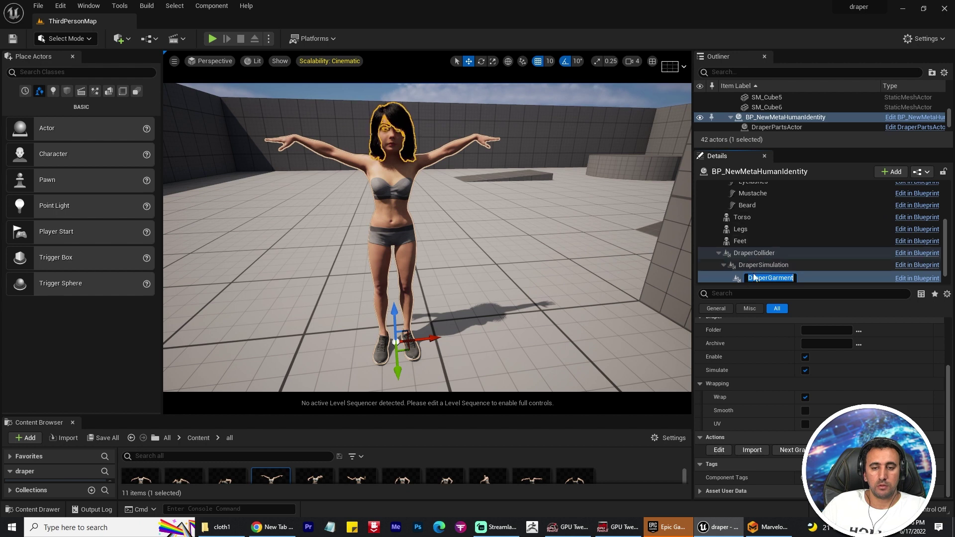
pyautogui.press('Return')
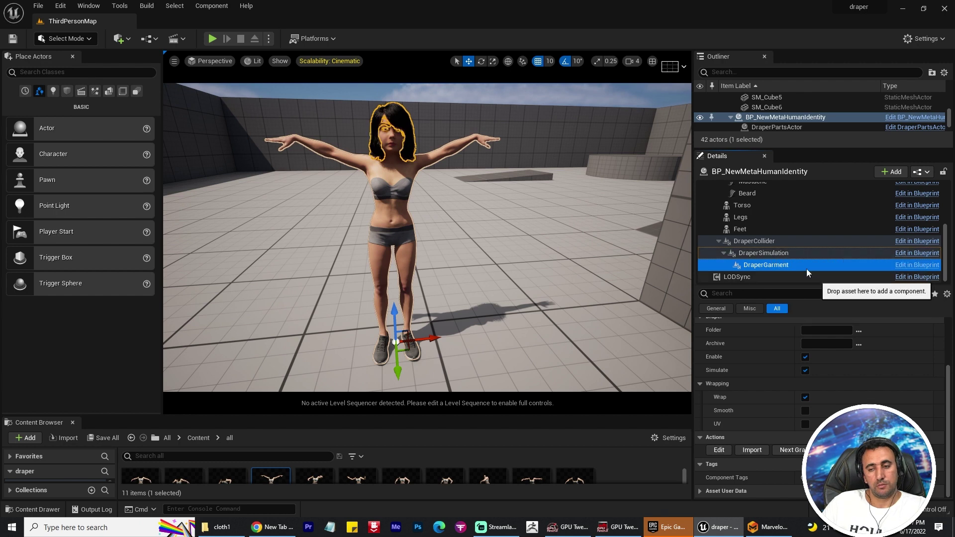
# Rename the new Draper Garment component to cloth1.
pyautogui.click(788, 267)
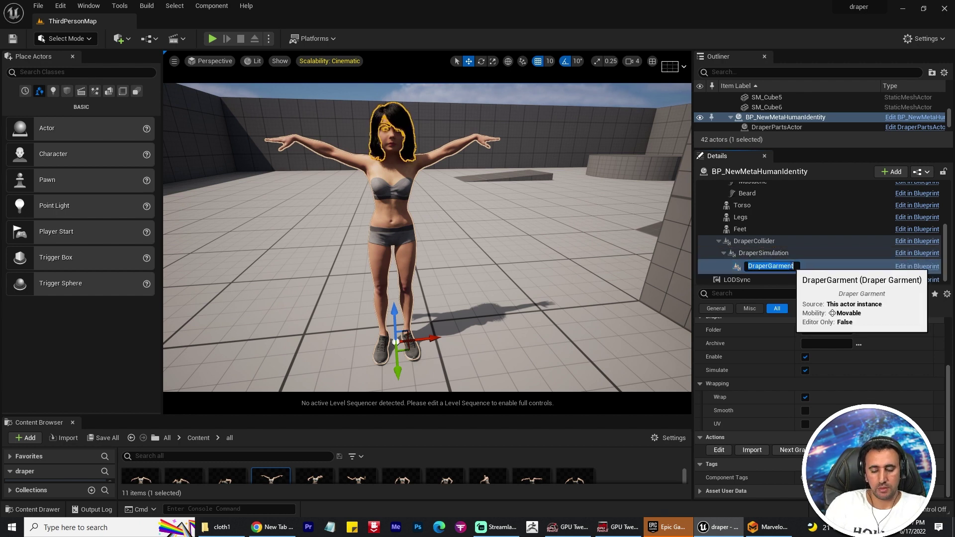
pyautogui.write('h')
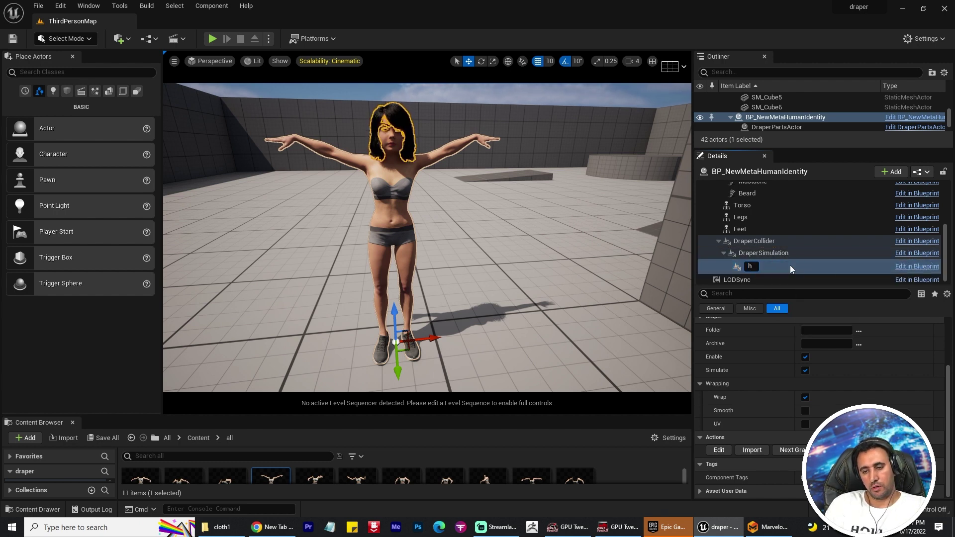
pyautogui.press('BackSpace')
pyautogui.write('cloth1')
pyautogui.press('Return')
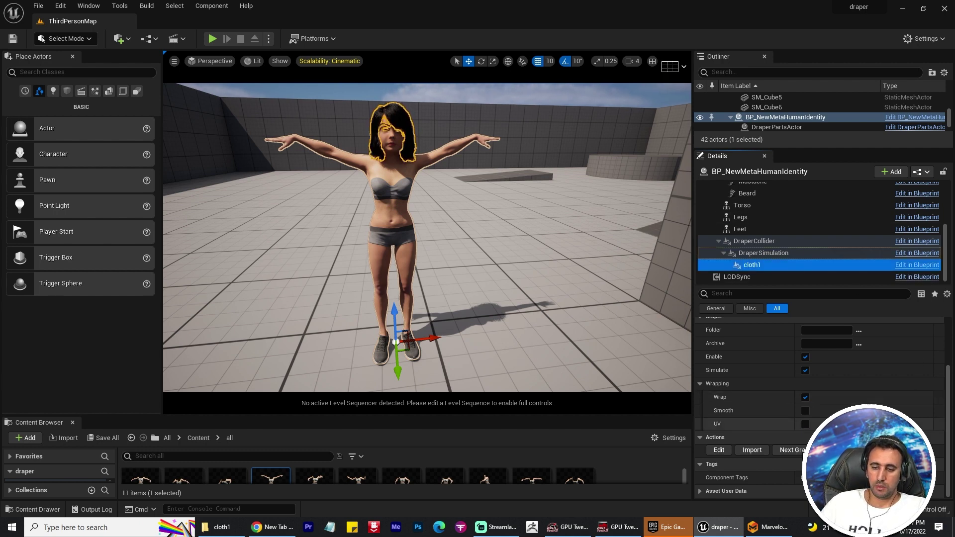
# Import cloth1.obj from the cloth1 folder into the garment component with texture processing set to skip.
pyautogui.click(760, 457)
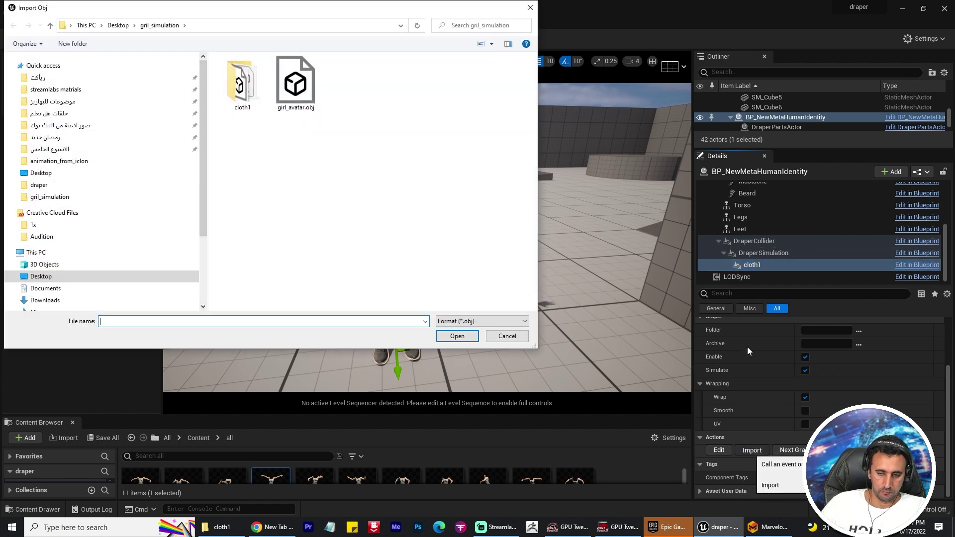
pyautogui.doubleClick(239, 84)
pyautogui.doubleClick(241, 82)
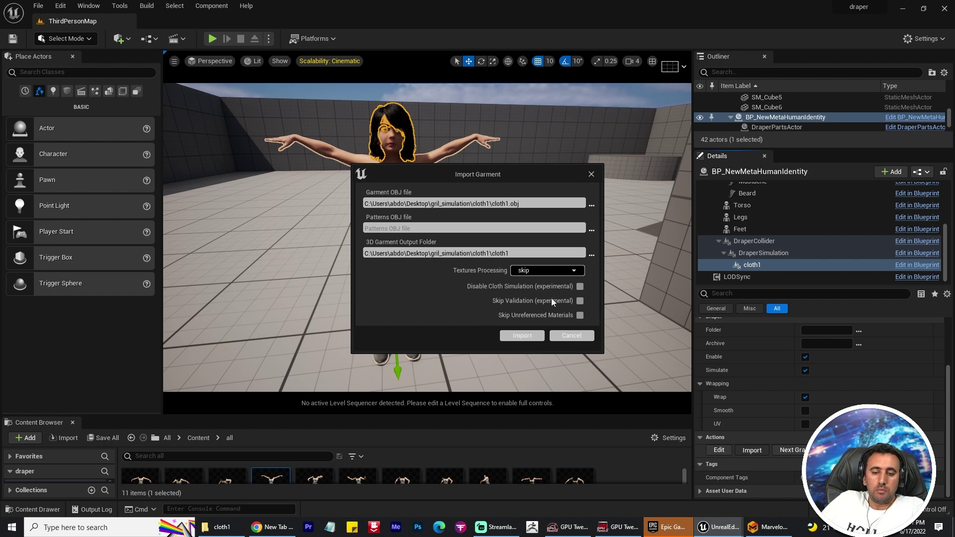
pyautogui.click(527, 332)
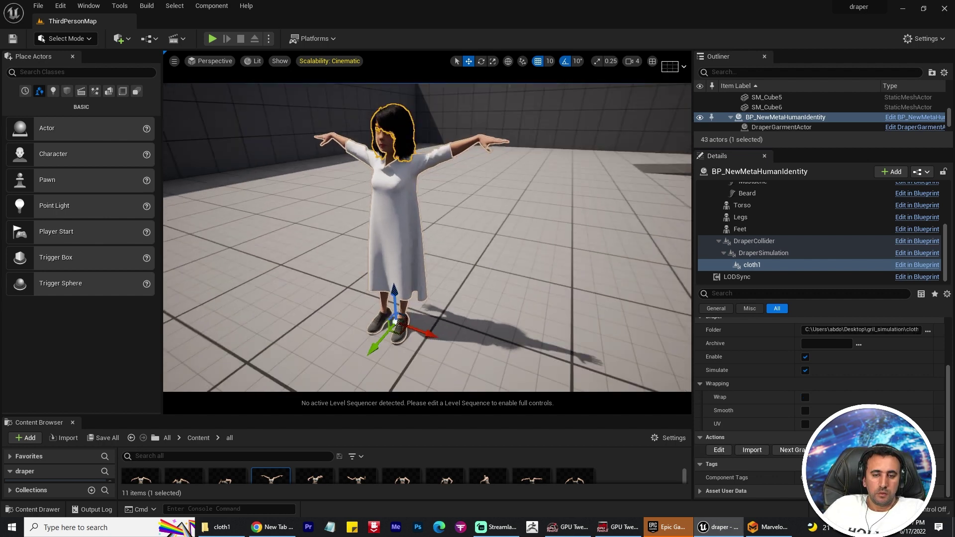
# Examine the imported dress on the MetaHuman from several angles and distances.
pyautogui.keyDown('alt'); pyautogui.moveTo(428, 239); pyautogui.dragTo(497, 209); pyautogui.keyUp('alt')
pyautogui.keyDown('alt'); pyautogui.moveTo(679, 308); pyautogui.dragTo(661, 315); pyautogui.keyUp('alt')
pyautogui.click(722, 453)
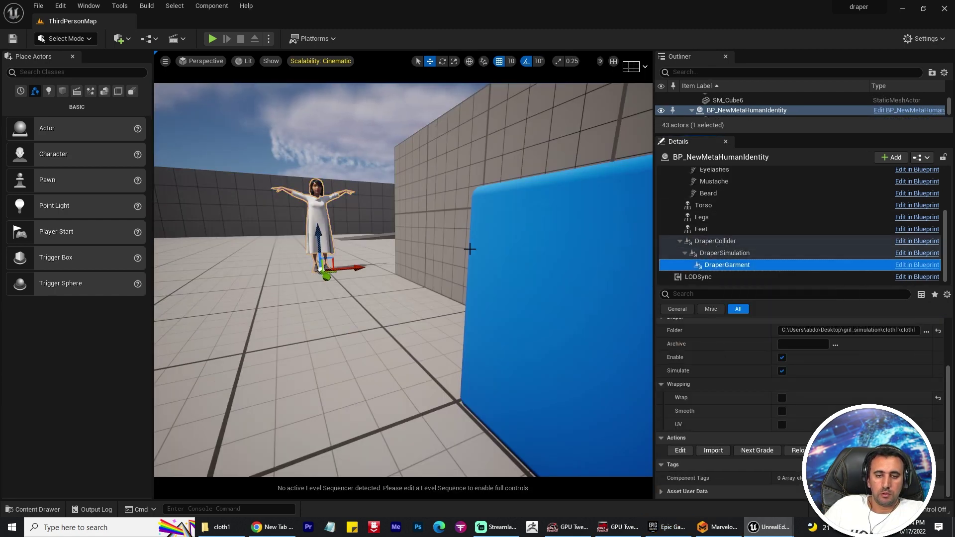
pyautogui.click(745, 266)
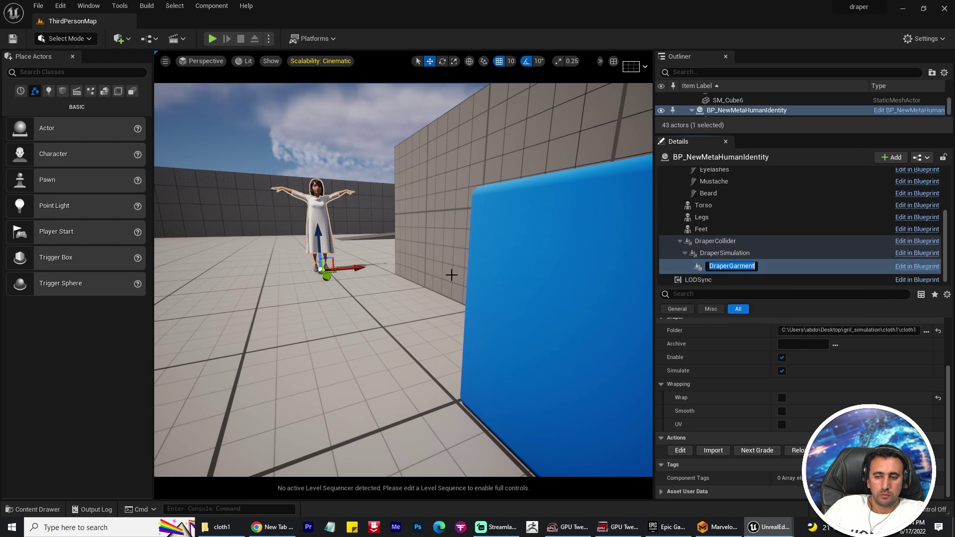
pyautogui.press('Return')
pyautogui.moveTo(423, 195); pyautogui.dragTo(470, 198, button='right')
pyautogui.moveTo(354, 215); pyautogui.dragTo(433, 248, button='right')
pyautogui.moveTo(344, 259); pyautogui.dragTo(617, 239, button='right')
pyautogui.moveTo(383, 286); pyautogui.dragTo(583, 268, button='right')
pyautogui.moveTo(463, 232)
pyautogui.mouseDown(button='right')
pyautogui.moveTo(448, 234)
pyautogui.moveTo(478, 234)
pyautogui.moveTo(463, 232)
pyautogui.moveTo(465, 217)
pyautogui.mouseUp(button='right')
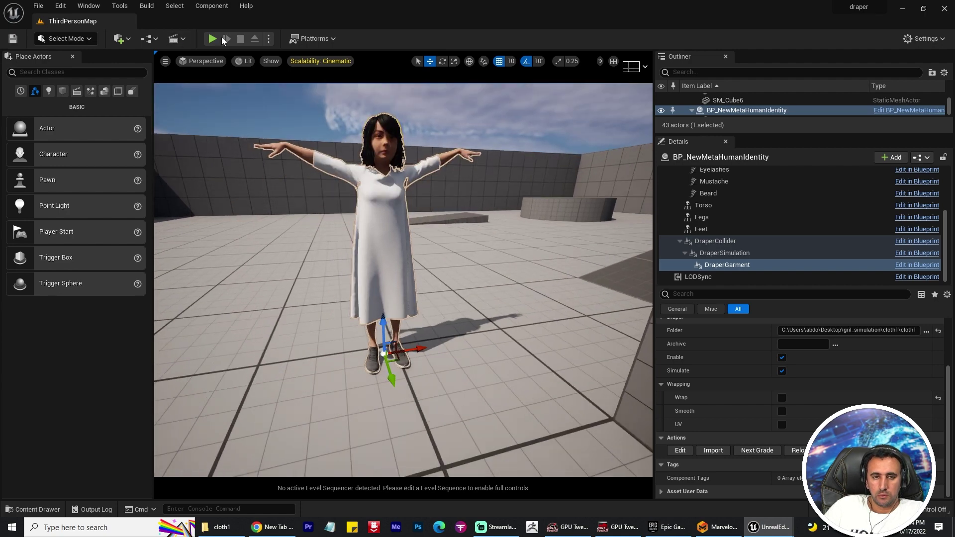
# Open the garment in the DraperEditor and move the editor window clear of the character.
pyautogui.click(680, 451)
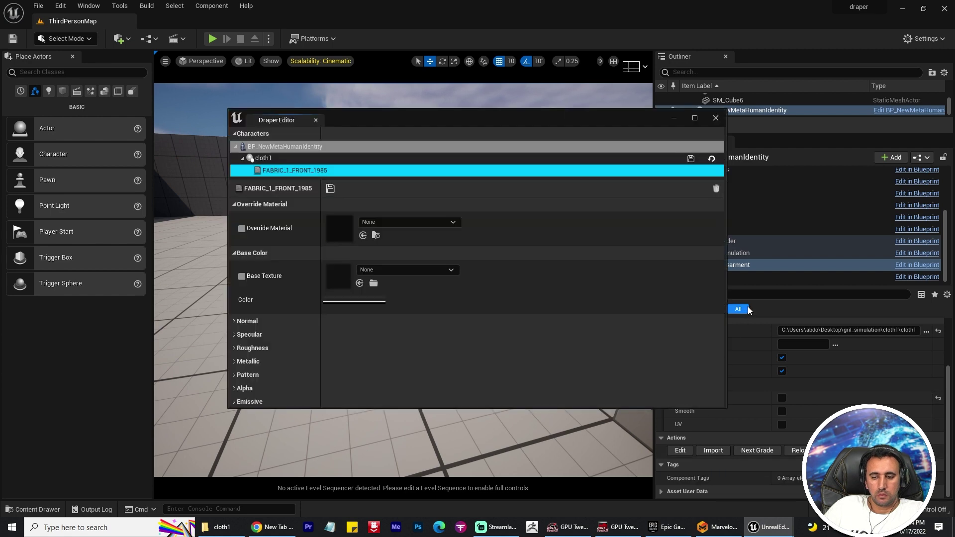
pyautogui.moveTo(478, 118); pyautogui.dragTo(748, 156)
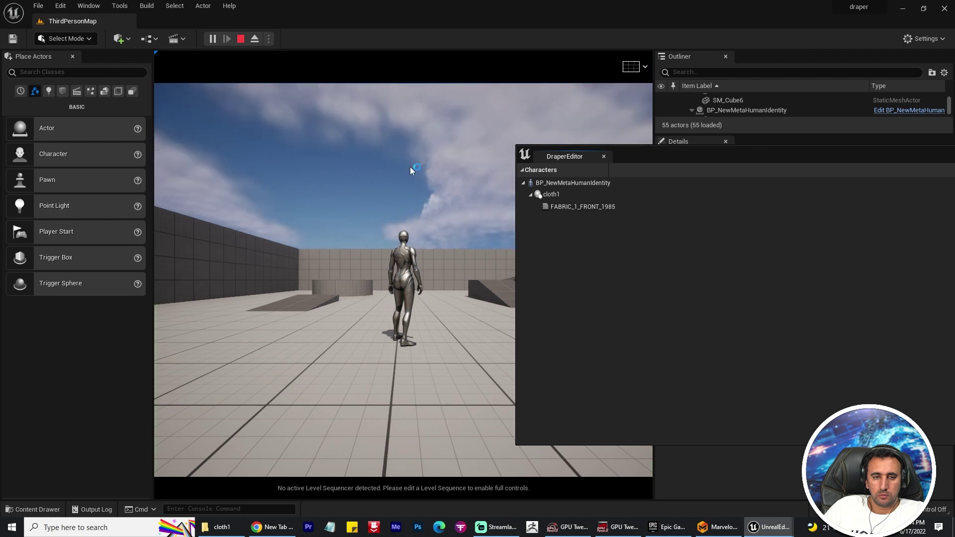
# Run the level in Simulate mode with the dressed MetaHuman framed, and reposition the DraperEditor window over the viewport.
pyautogui.moveTo(457, 210)
pyautogui.mouseDown(button='right')
pyautogui.moveTo(503, 211)
pyautogui.moveTo(468, 211)
pyautogui.mouseUp(button='right')
pyautogui.click(458, 210)
pyautogui.scroll(5, 408, 187)
pyautogui.moveTo(408, 188); pyautogui.dragTo(365, 109, button='middle')
pyautogui.scroll(2, 365, 109)
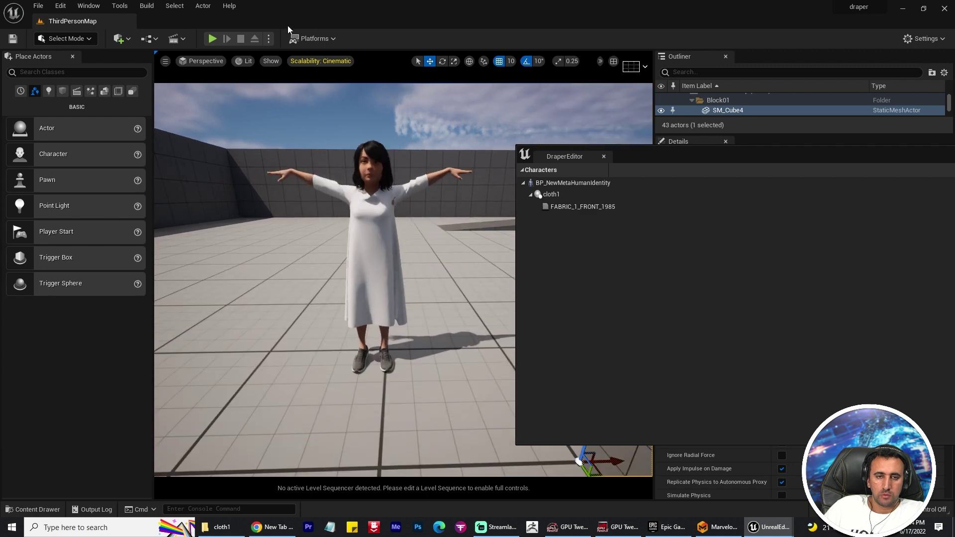
pyautogui.click(269, 38)
pyautogui.click(312, 122)
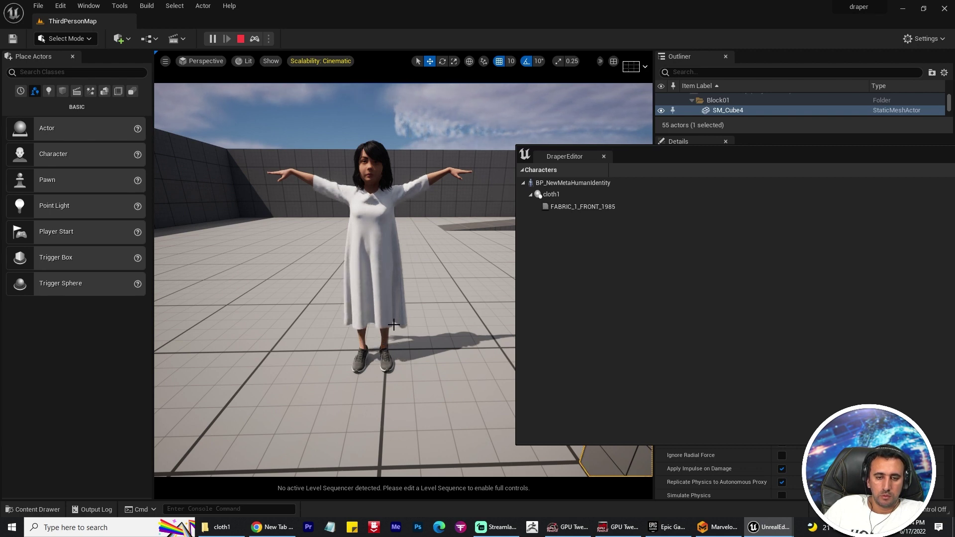
pyautogui.moveTo(692, 160); pyautogui.dragTo(440, 162)
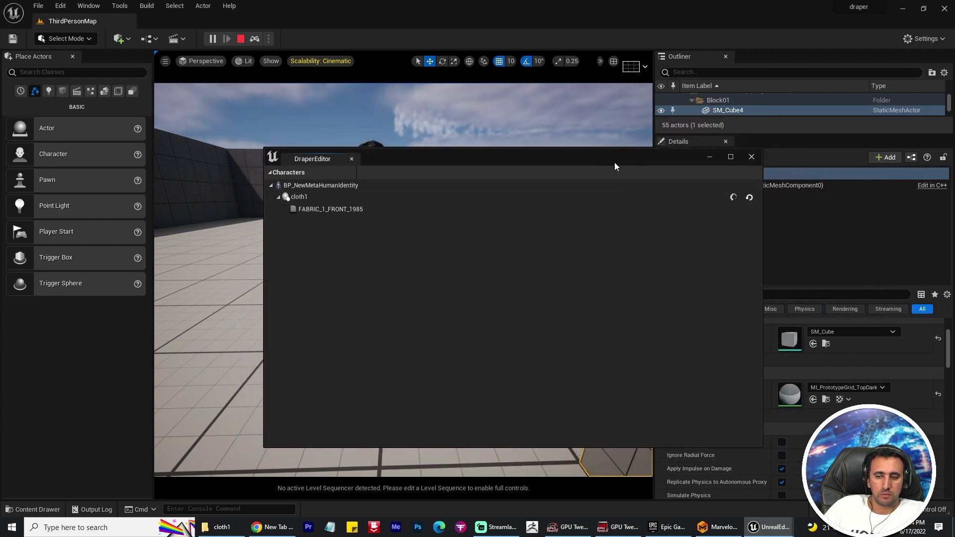
# Move the DraperEditor window below the MetaHuman's torso and display the settings of its DraperGarment component.
pyautogui.moveTo(525, 160); pyautogui.dragTo(448, 152)
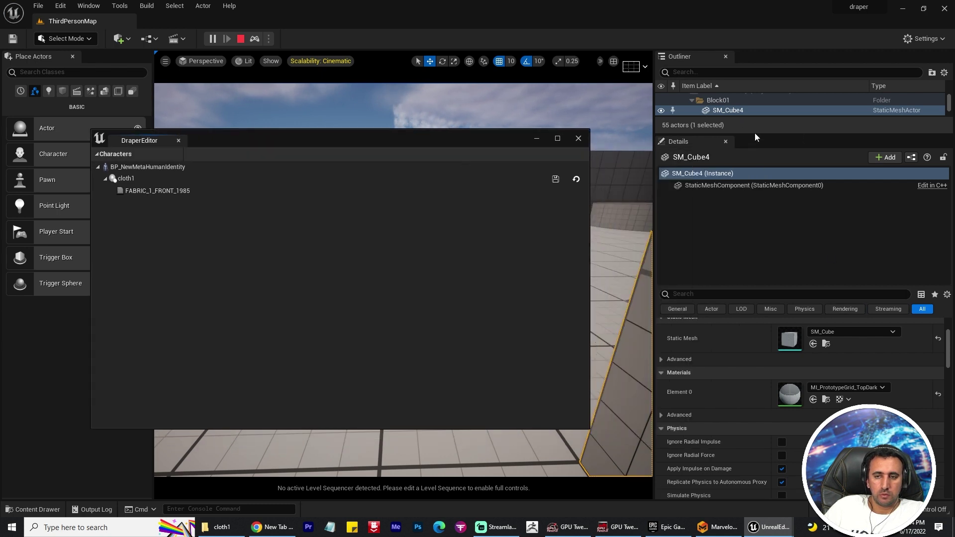
pyautogui.moveTo(467, 147); pyautogui.dragTo(417, 254)
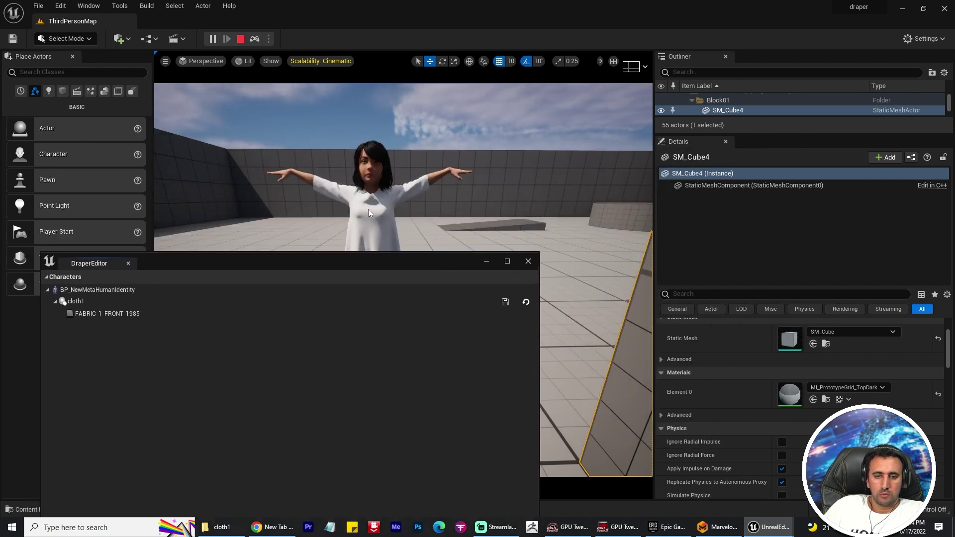
pyautogui.click(431, 206)
pyautogui.scroll(-5, 801, 399)
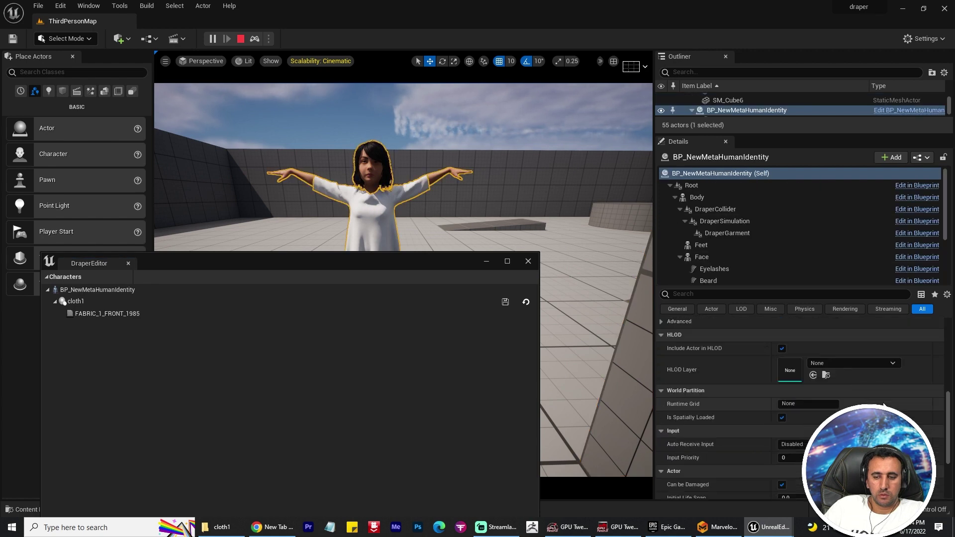
pyautogui.scroll(-3, 808, 255)
pyautogui.scroll(3, 792, 259)
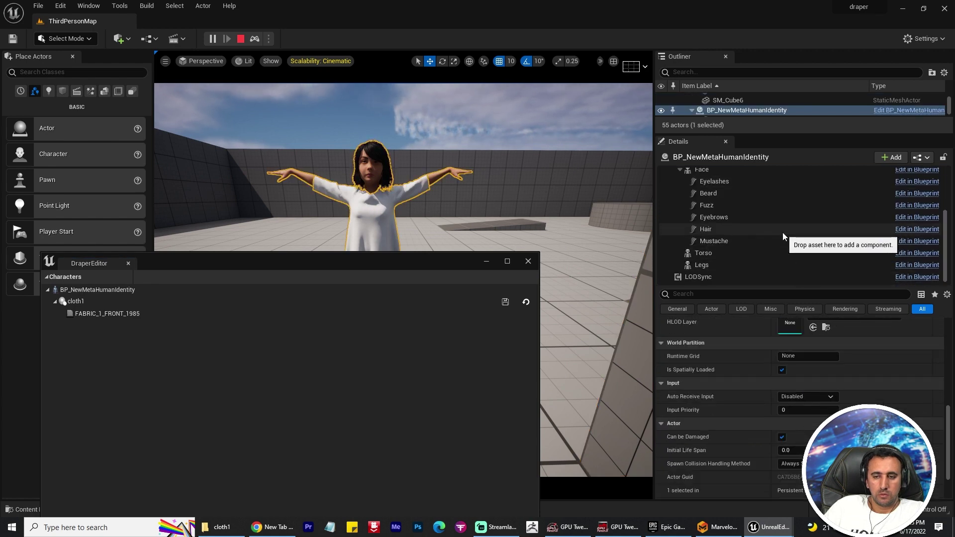
pyautogui.scroll(2, 777, 228)
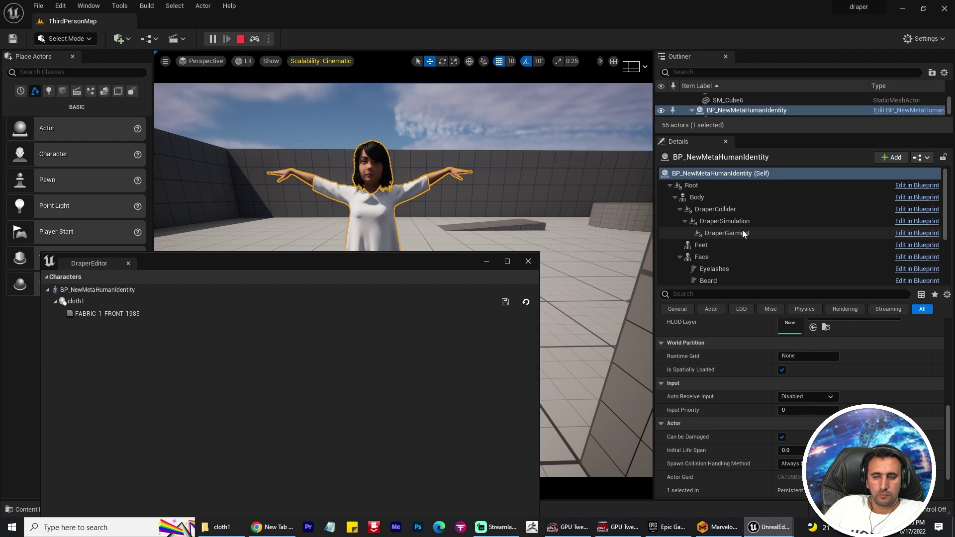
pyautogui.click(742, 232)
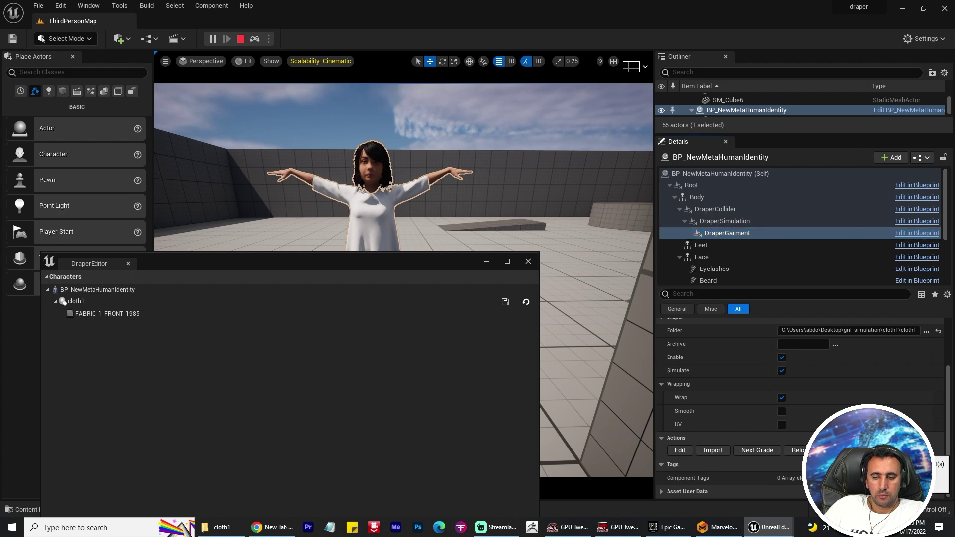
# Close the DraperEditor window and stop the level simulation.
pyautogui.moveTo(452, 264); pyautogui.dragTo(476, 251)
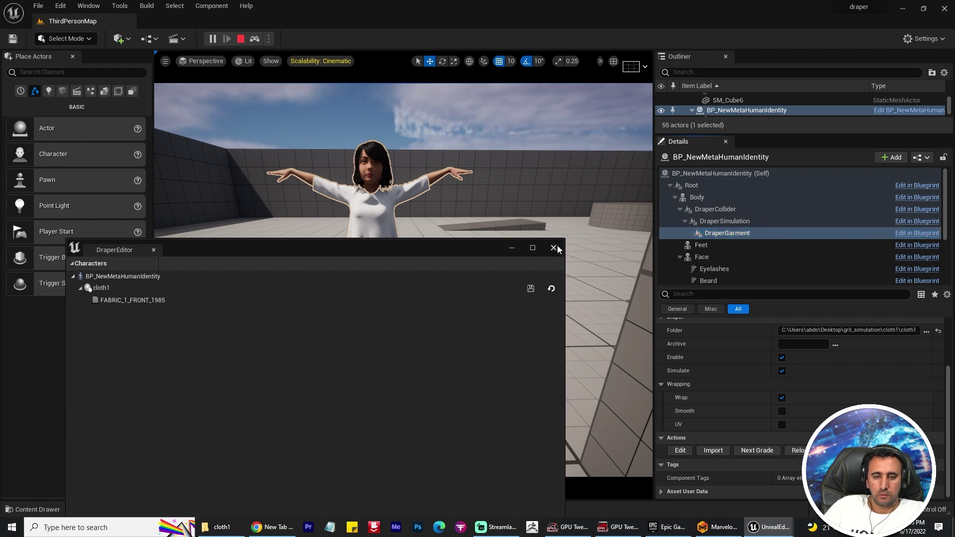
pyautogui.click(554, 248)
pyautogui.click(241, 38)
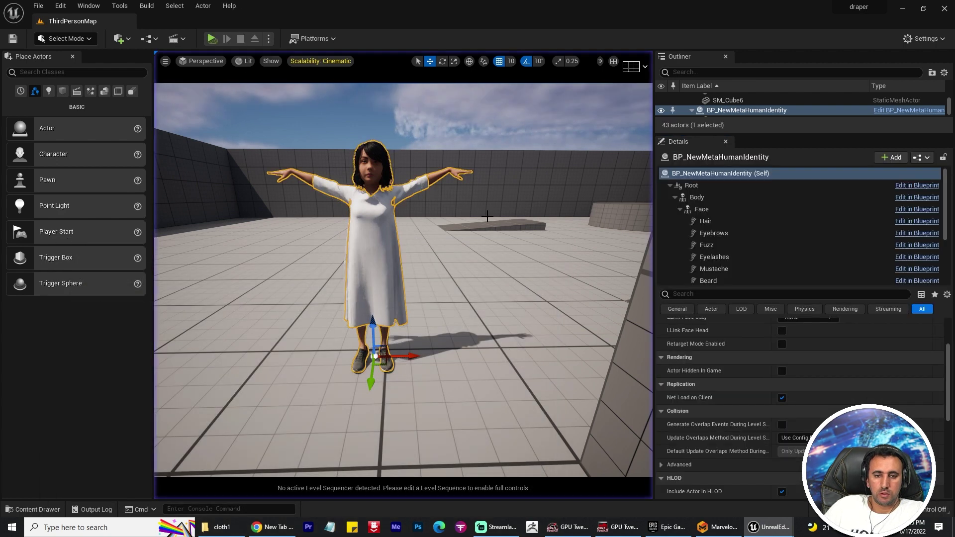
# Create a Level Sequence asset in the project's Content folder.
pyautogui.press('s')
pyautogui.moveTo(404, 280); pyautogui.dragTo(366, 254, button='right')
pyautogui.press('w')
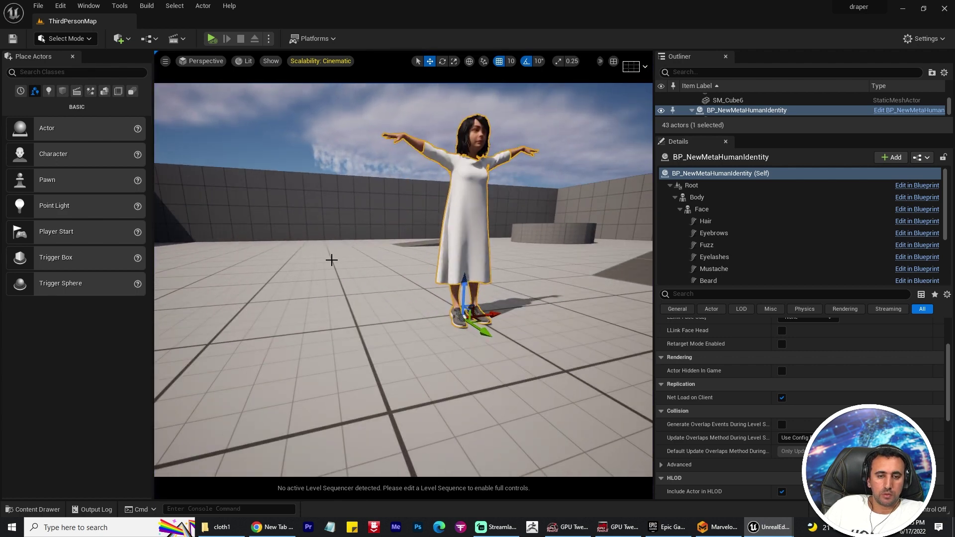
pyautogui.hotkey('ctrl', 'space')
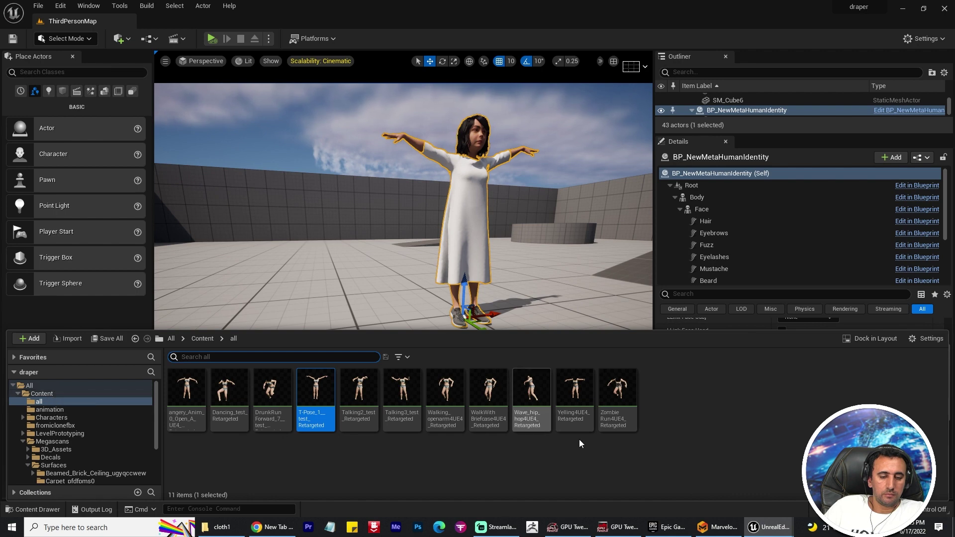
pyautogui.click(42, 393)
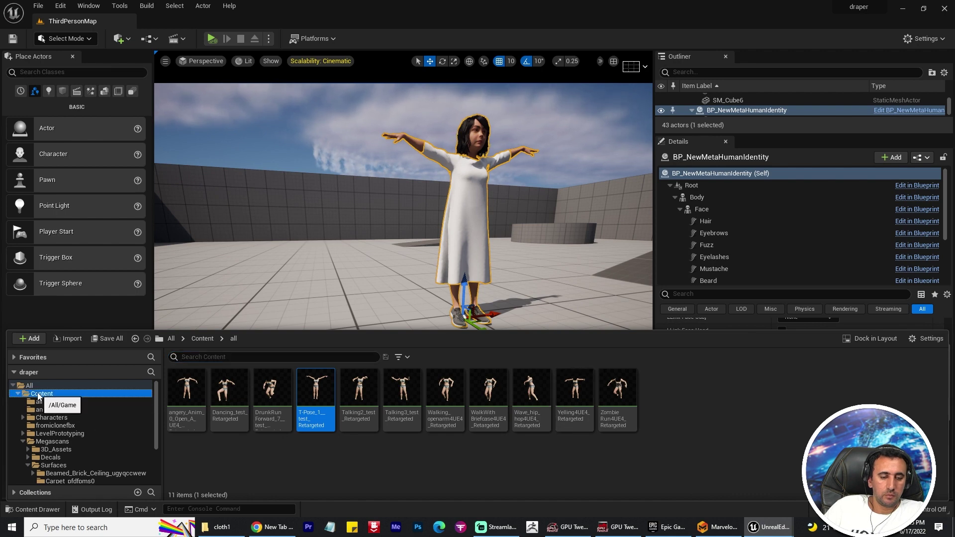
pyautogui.rightClick(506, 453)
pyautogui.moveTo(554, 268)
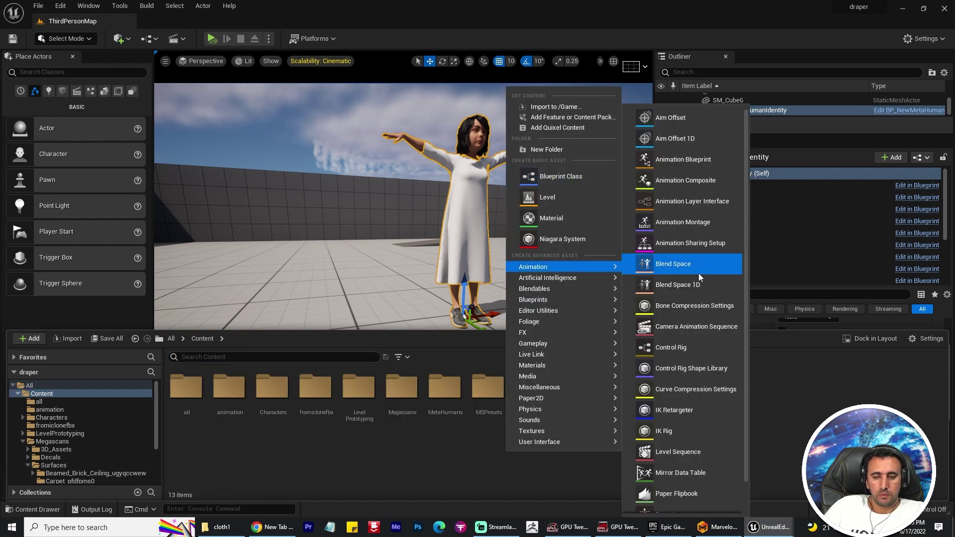
pyautogui.scroll(-2, 707, 380)
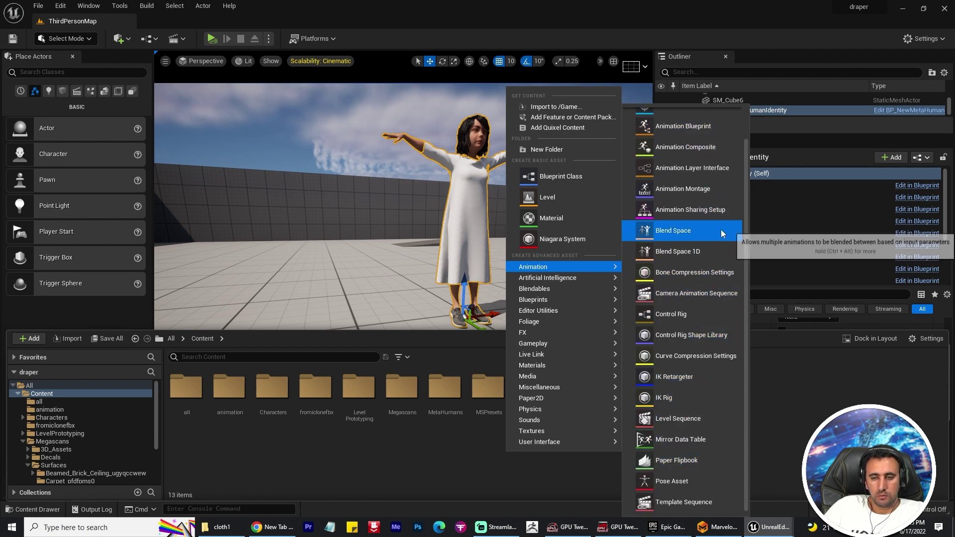
pyautogui.scroll(1, 719, 268)
pyautogui.scroll(-1, 718, 343)
pyautogui.click(687, 418)
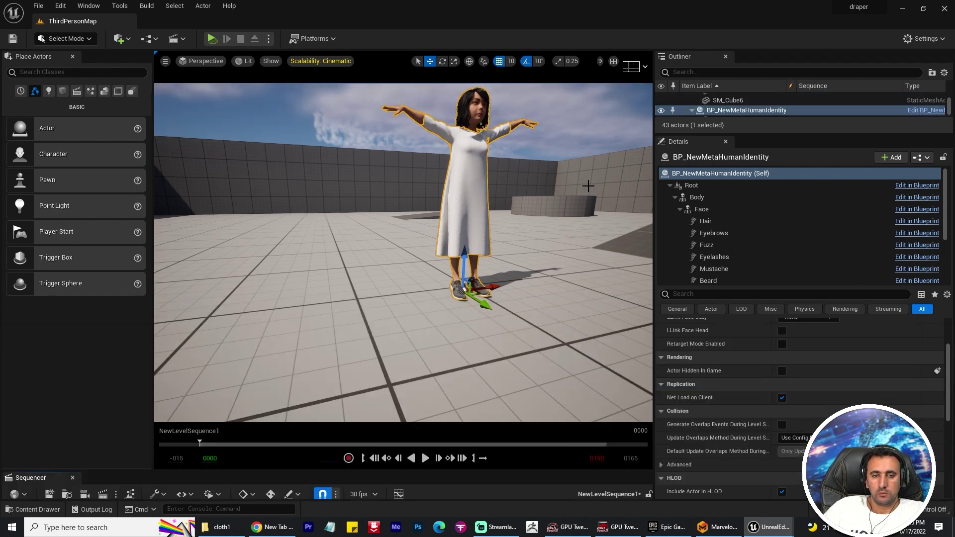
# Enlarge the Sequencer area and add BP_NewMetaHumanIdentity to the level sequence.
pyautogui.scroll(-5, 586, 189)
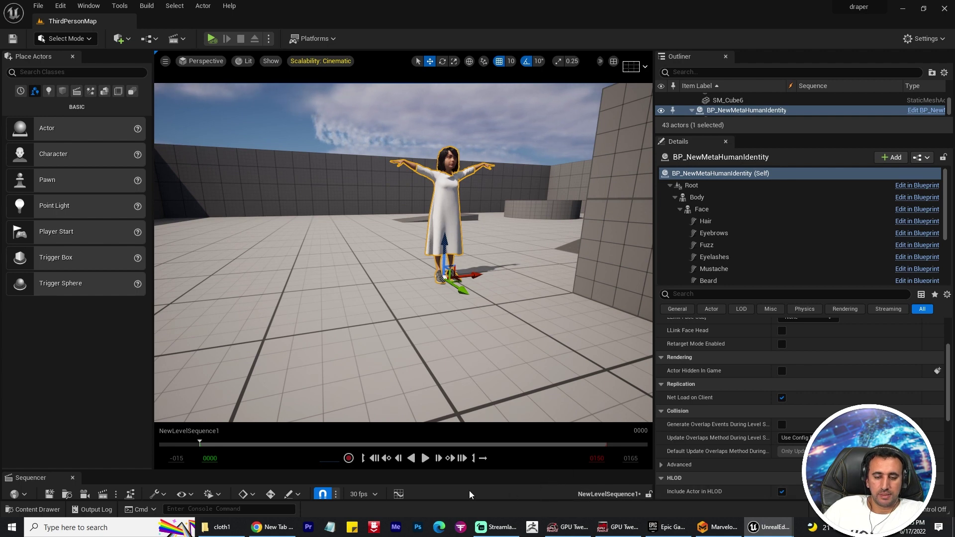
pyautogui.moveTo(136, 471); pyautogui.dragTo(178, 347)
pyautogui.scroll(-2, 312, 213)
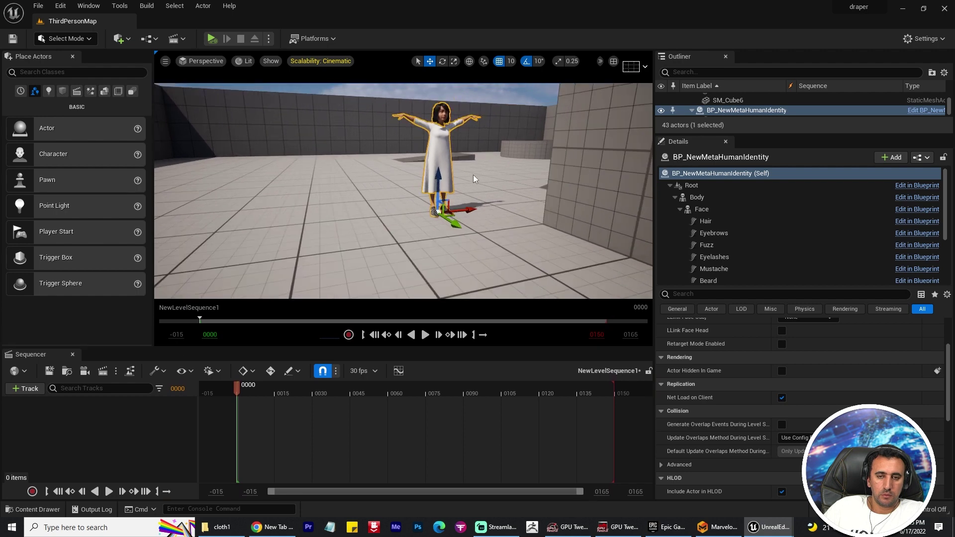
pyautogui.moveTo(474, 177); pyautogui.dragTo(498, 156, button='right')
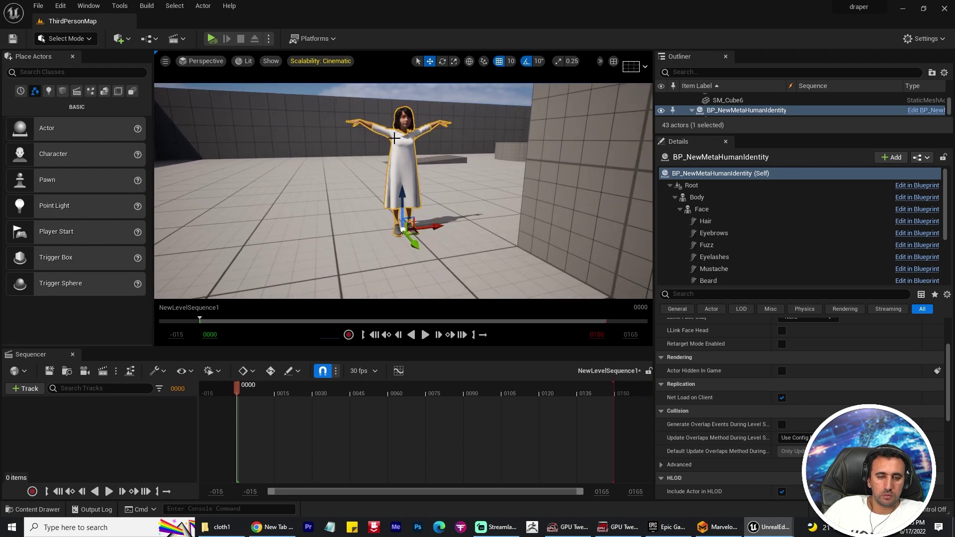
pyautogui.click(19, 390)
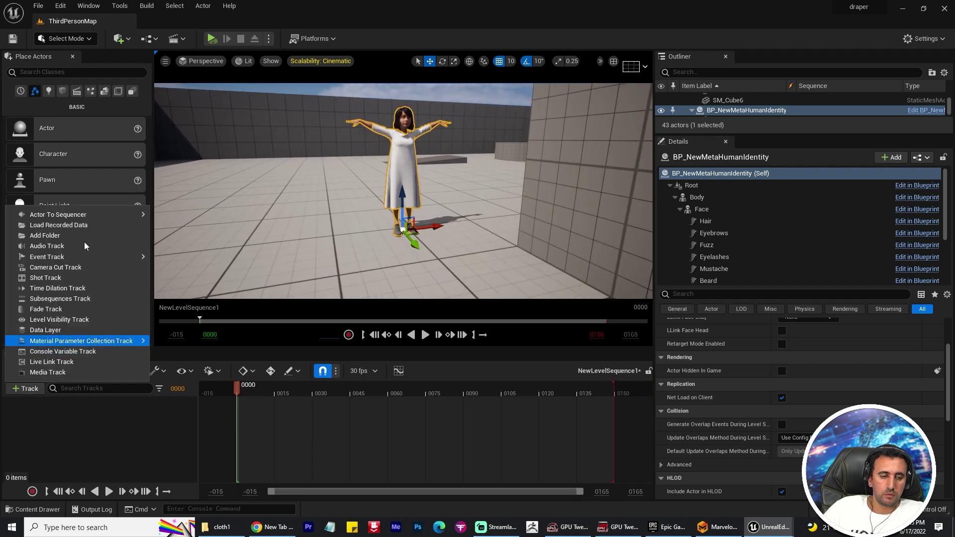
pyautogui.moveTo(86, 217)
pyautogui.click(208, 220)
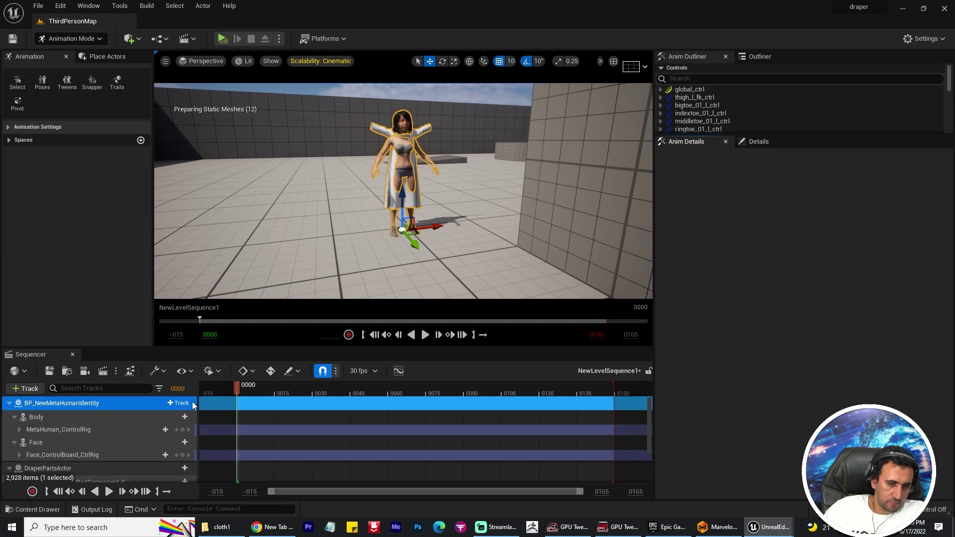
# Delete the MetaHuman_ControlRig and Face_ControlBoard_CtrlRig tracks from the MetaHuman and collapse the DraperPartsActor group.
pyautogui.click(55, 429)
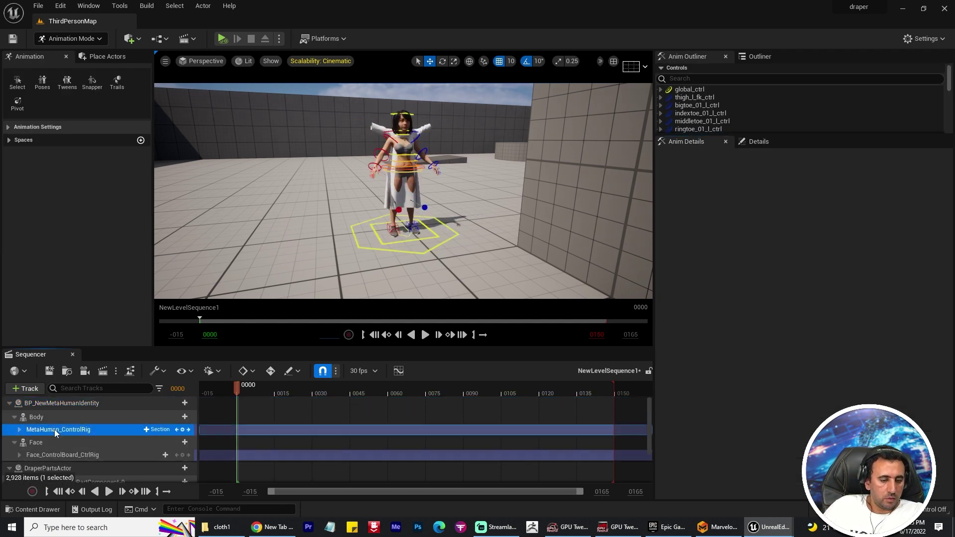
pyautogui.press('Delete')
pyautogui.click(56, 444)
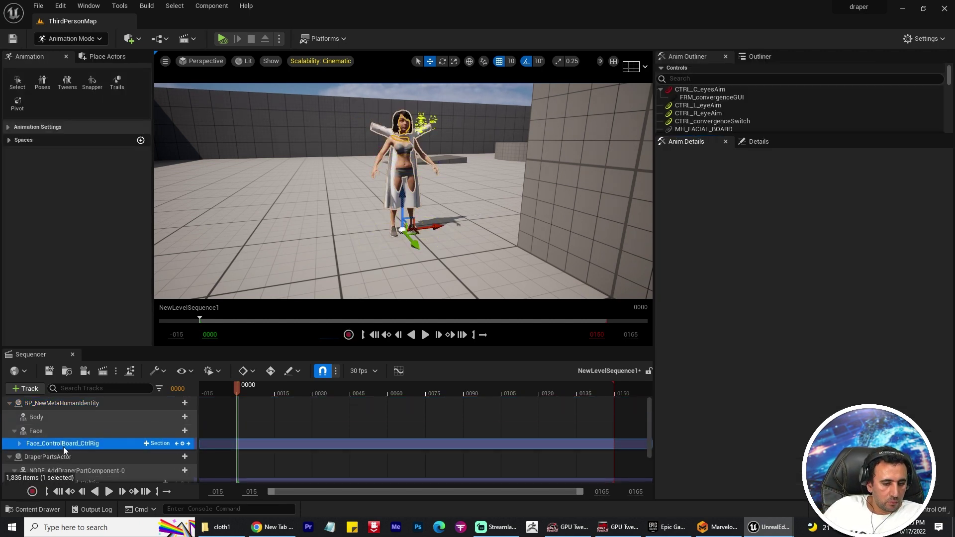
pyautogui.press('Delete')
pyautogui.click(28, 446)
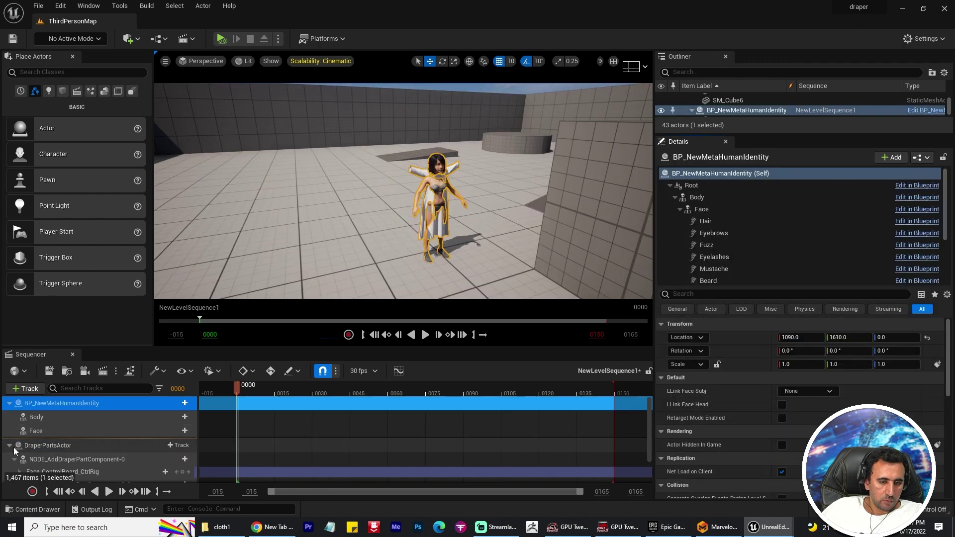
pyautogui.click(9, 446)
# Add the T-Pose_1__test_Retargeted animation to the MetaHuman's Body track.
pyautogui.click(44, 417)
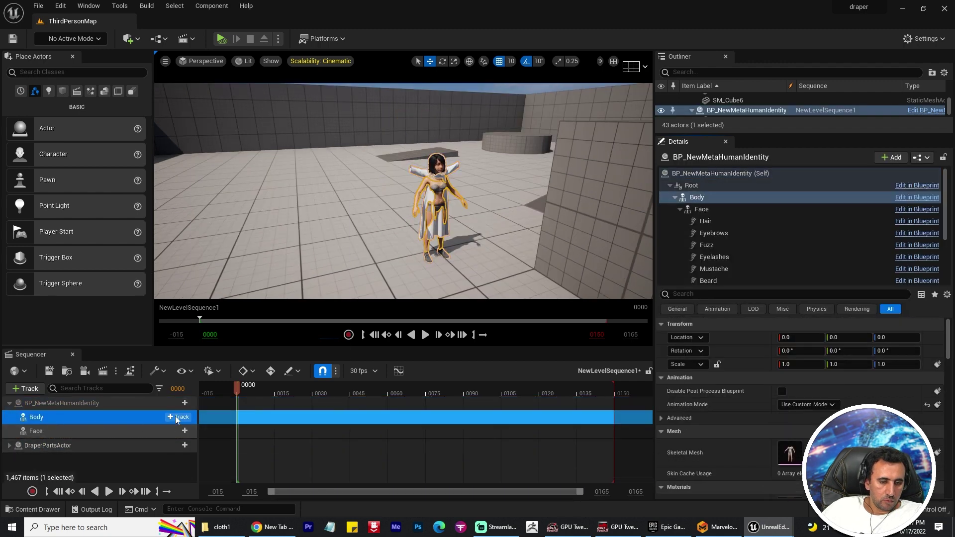
pyautogui.click(178, 417)
pyautogui.moveTo(250, 126)
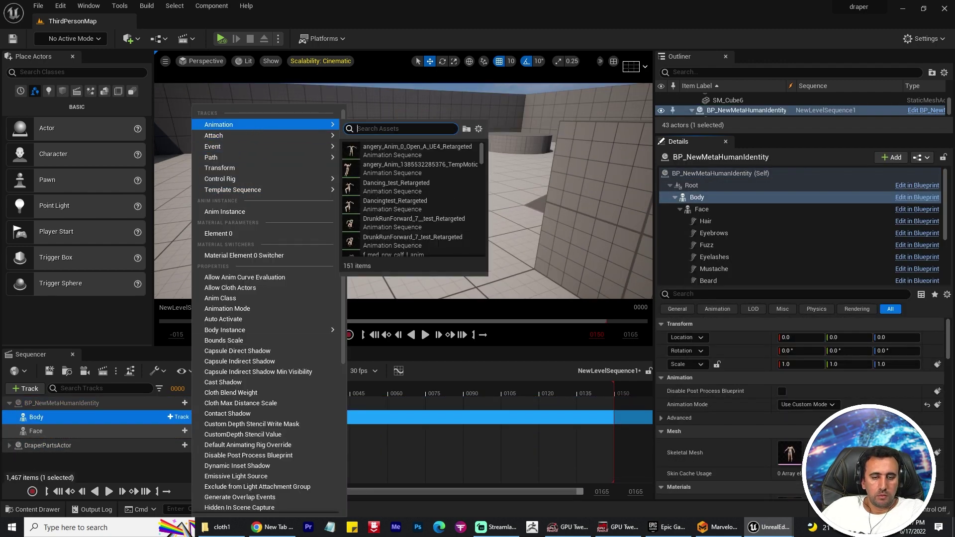
pyautogui.write('t')
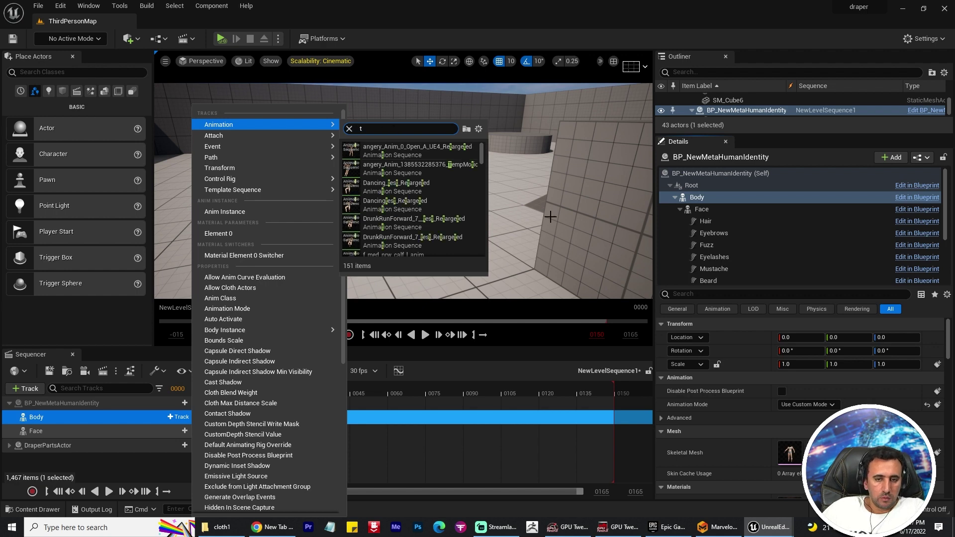
pyautogui.write('T-Pose_1__test_Retargeted')
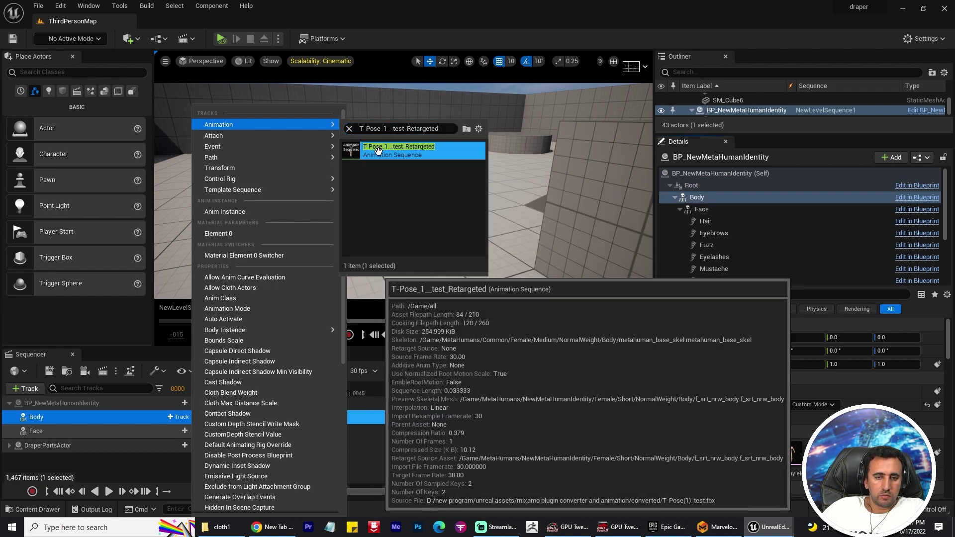
pyautogui.click(379, 152)
# Extend the T-Pose clip to about frame 60 and place the playhead at frame 44.
pyautogui.moveTo(484, 194); pyautogui.dragTo(485, 199, button='right')
pyautogui.press('w')
pyautogui.moveTo(408, 260); pyautogui.dragTo(406, 260, button='right')
pyautogui.press('s')
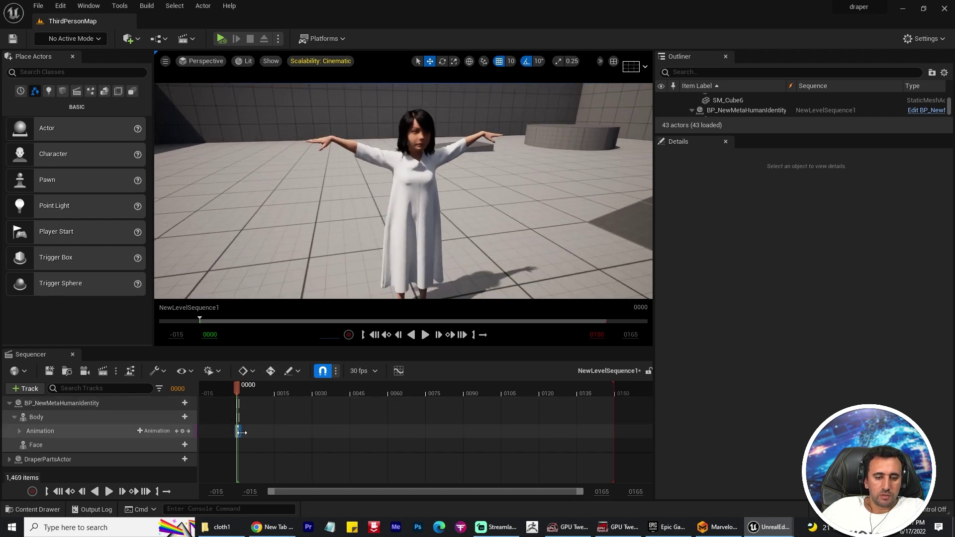
pyautogui.moveTo(242, 432); pyautogui.dragTo(393, 432)
pyautogui.moveTo(261, 395); pyautogui.dragTo(348, 404)
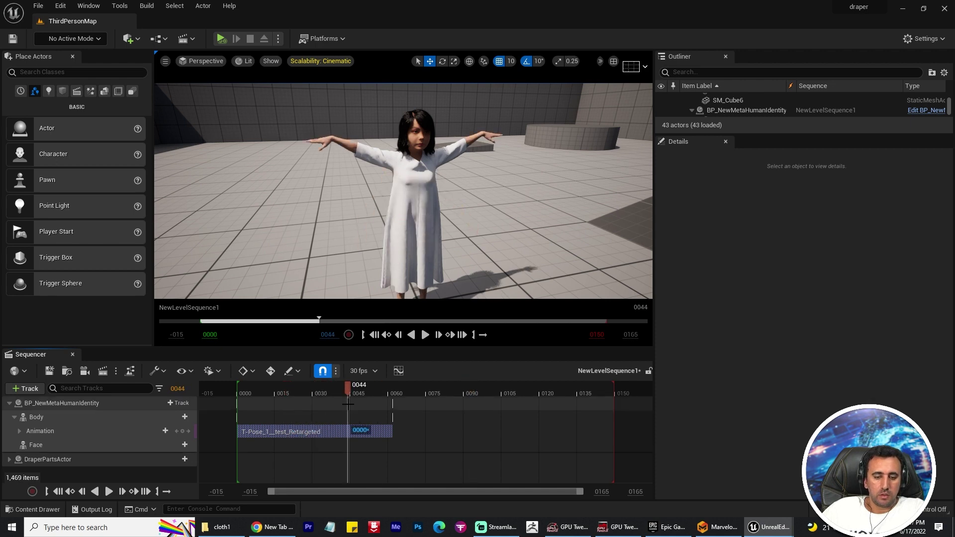
# Add the ZombieRun4UE4_Retargeted animation to the Body's animation track at frame 44.
pyautogui.click(162, 431)
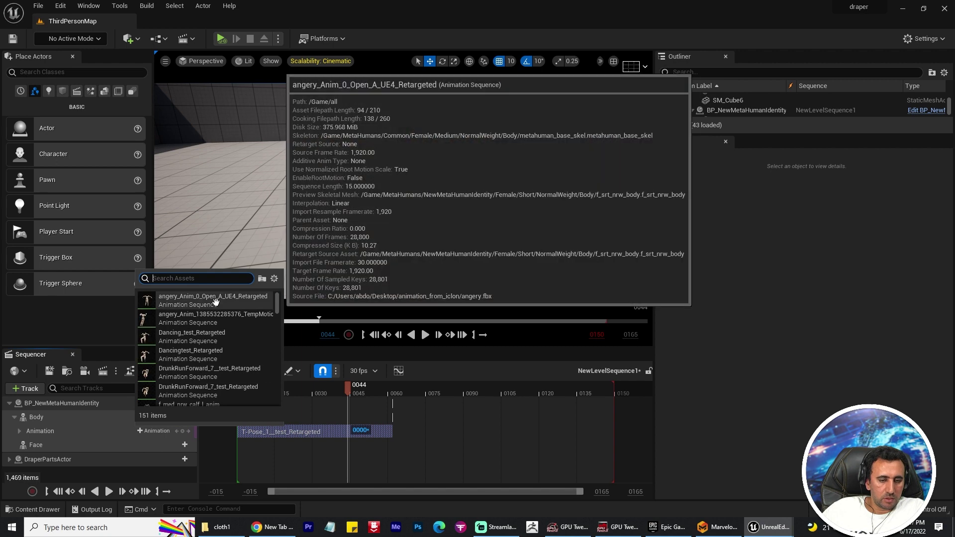
pyautogui.scroll(-3, 277, 309)
pyautogui.scroll(-3, 278, 309)
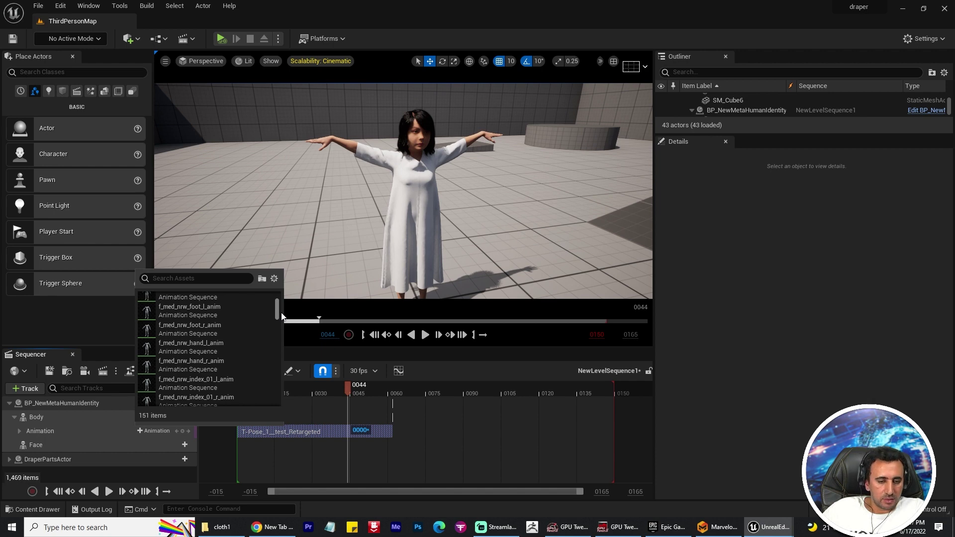
pyautogui.moveTo(282, 316); pyautogui.dragTo(284, 401)
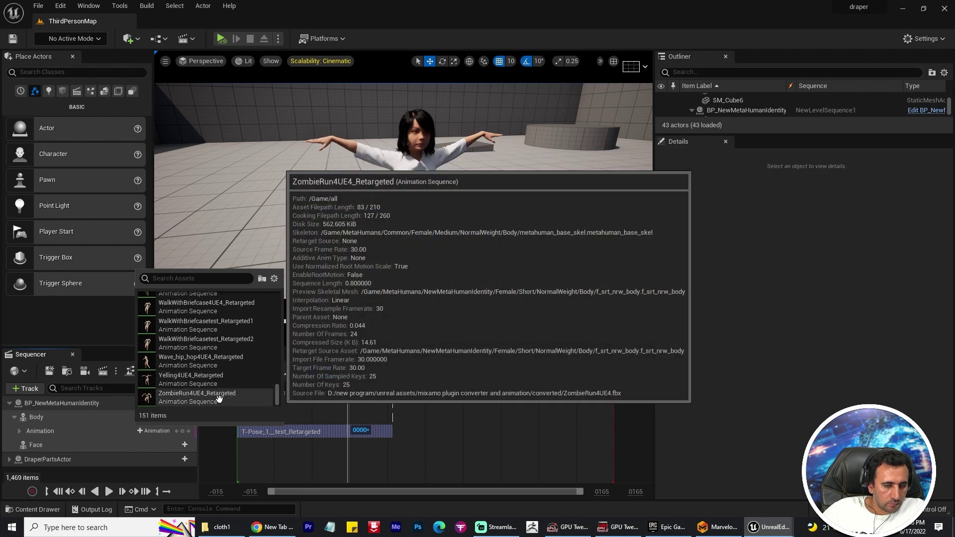
pyautogui.click(220, 399)
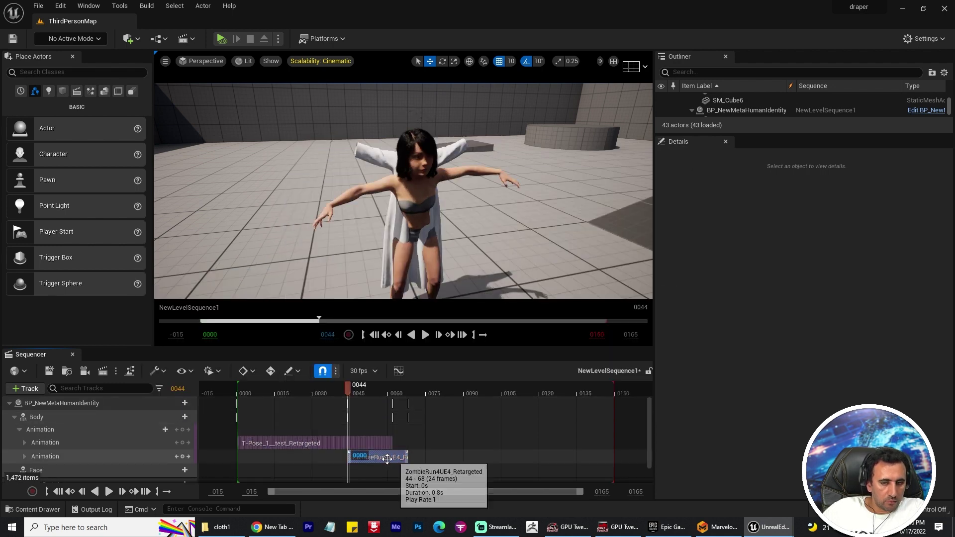
# Lengthen the ZombieRun clip to 83 frames, overlap it with the T-Pose clip's end, and preview the blend between them.
pyautogui.moveTo(382, 431); pyautogui.dragTo(658, 436)
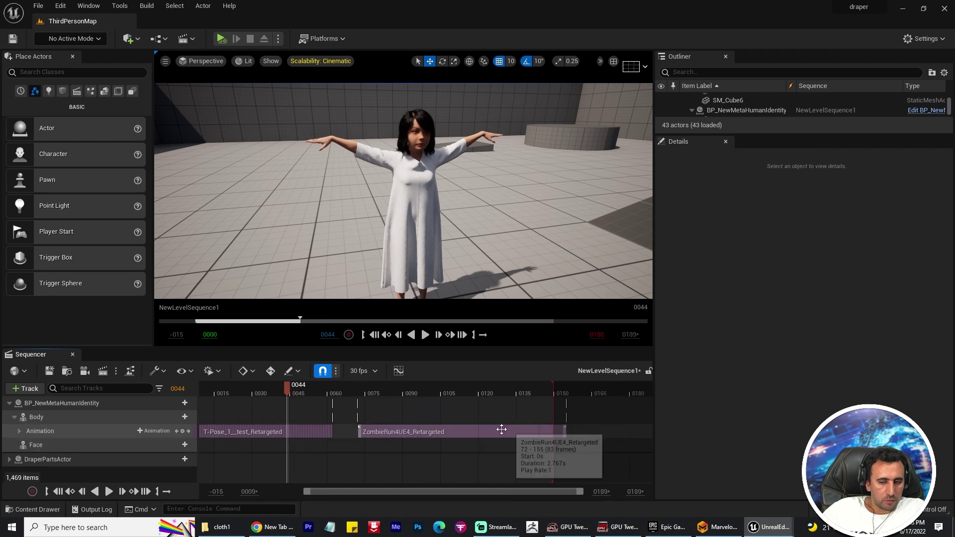
pyautogui.moveTo(494, 431); pyautogui.dragTo(434, 431)
pyautogui.press('space')
pyautogui.press('space')
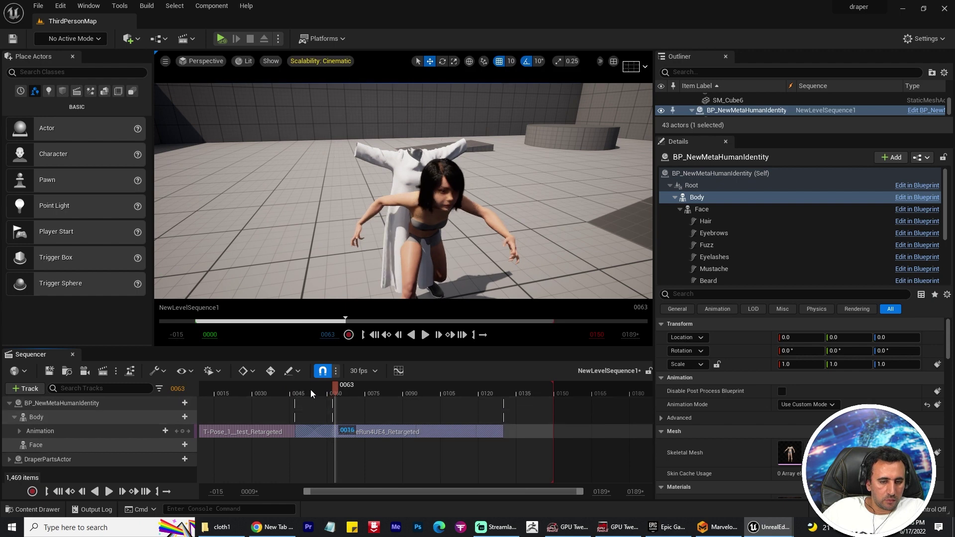
pyautogui.moveTo(311, 390); pyautogui.dragTo(255, 402)
pyautogui.scroll(-3, 737, 238)
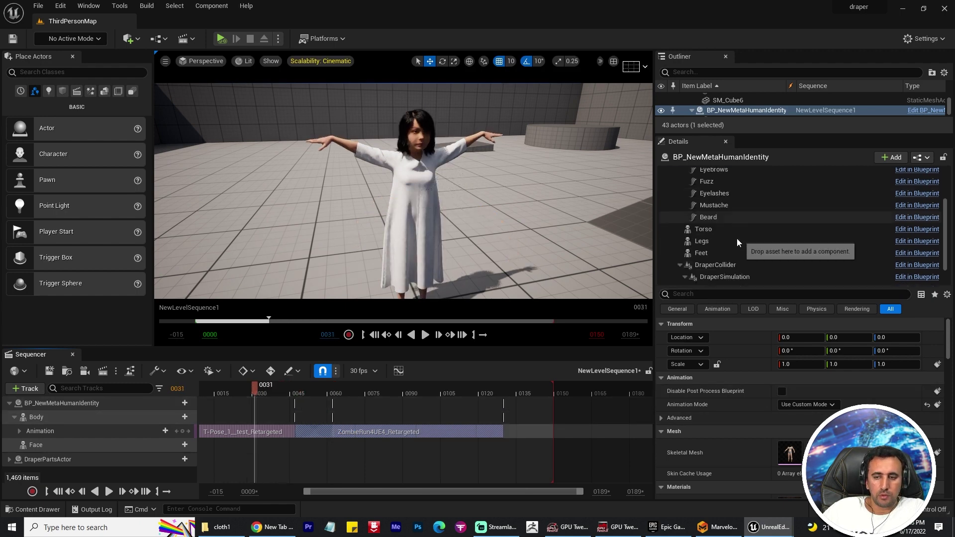
# Enable Wrap for the MetaHuman's DraperGarment component and move the sequence playhead back to frame 14 in the T-pose.
pyautogui.click(735, 266)
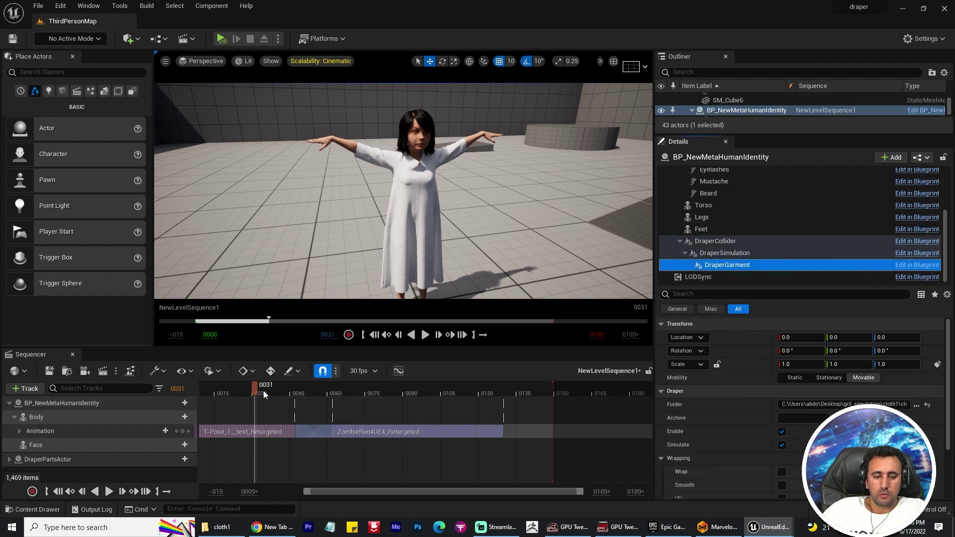
pyautogui.moveTo(298, 394); pyautogui.dragTo(242, 402)
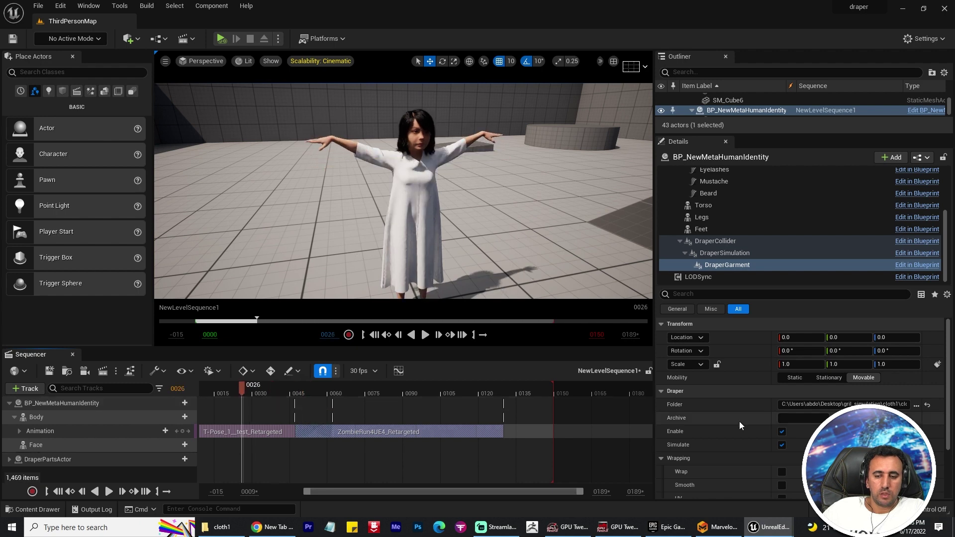
pyautogui.scroll(-2, 747, 438)
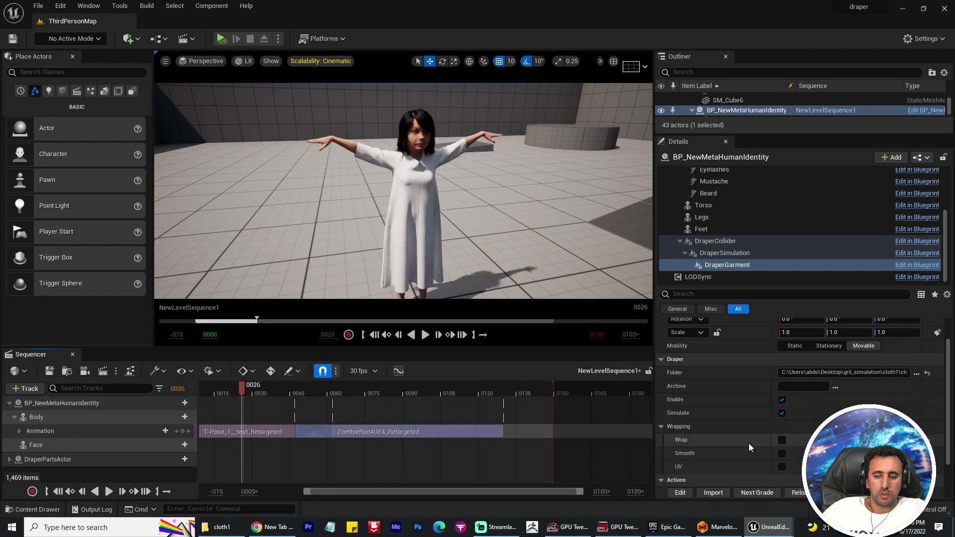
pyautogui.click(782, 441)
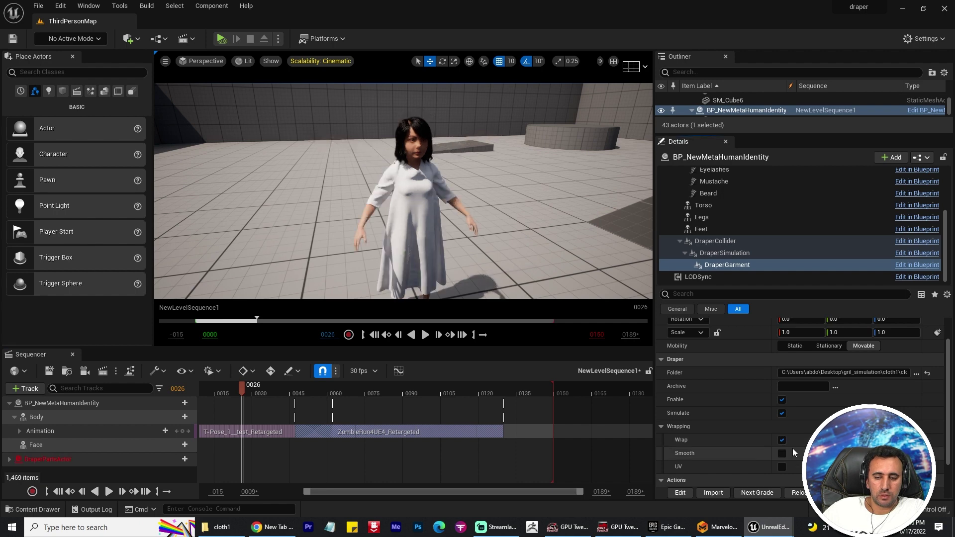
pyautogui.scroll(-2, 796, 433)
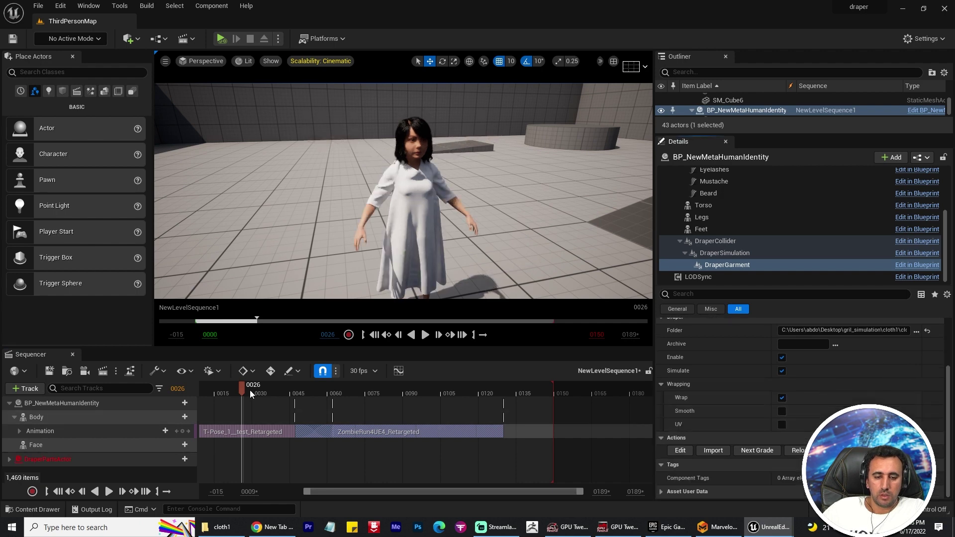
pyautogui.moveTo(208, 396)
pyautogui.mouseDown()
pyautogui.moveTo(202, 400)
pyautogui.moveTo(212, 401)
pyautogui.mouseUp()
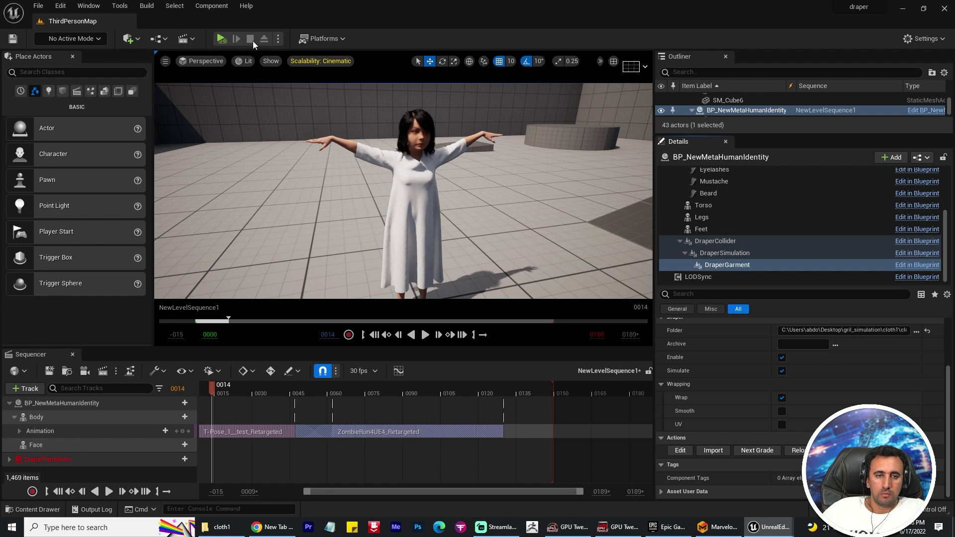
# Start the level simulation and save the cloth1 garment in the Draper Editor.
pyautogui.click(684, 453)
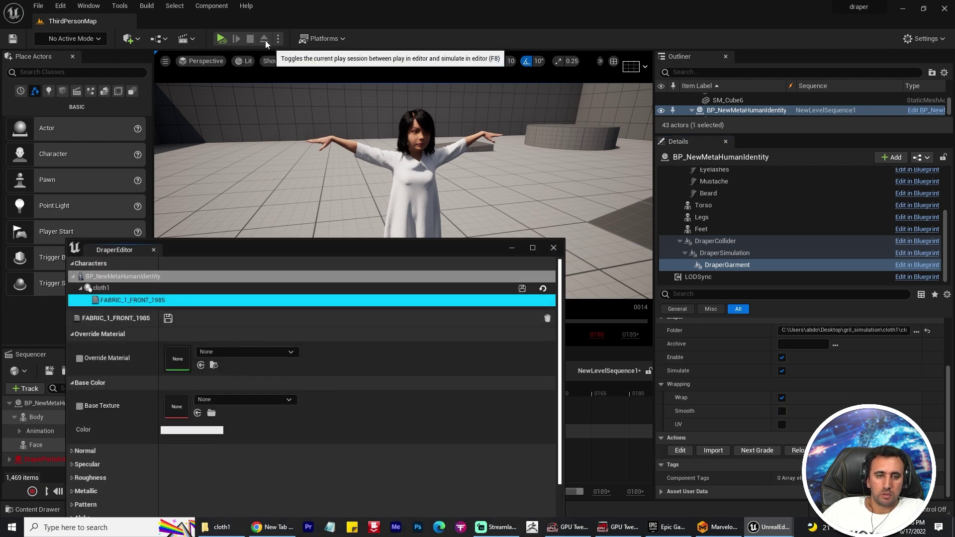
pyautogui.click(223, 42)
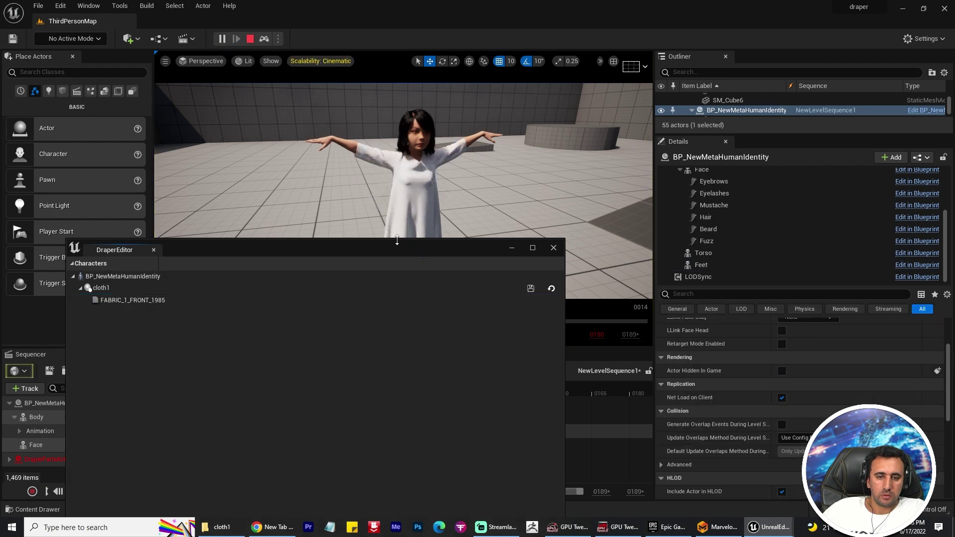
pyautogui.moveTo(397, 240); pyautogui.dragTo(363, 294)
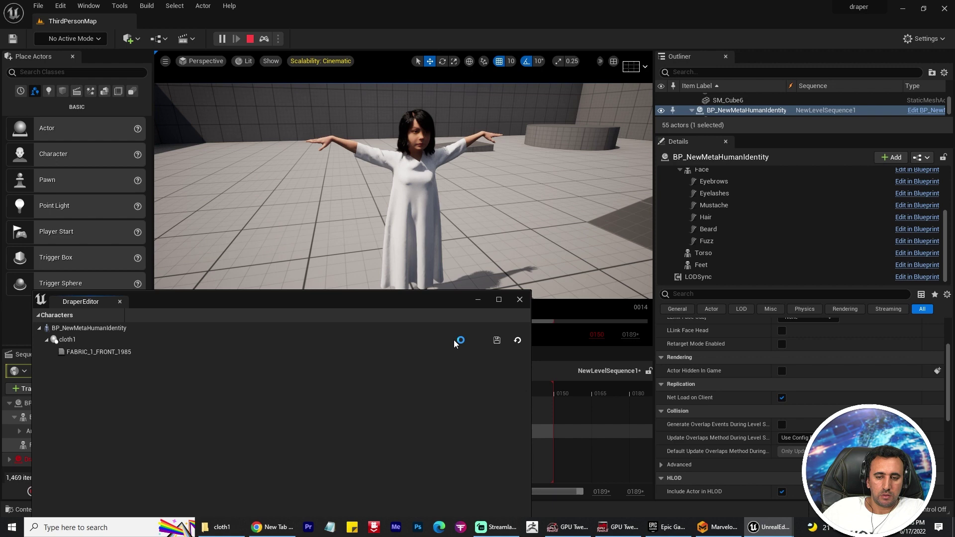
pyautogui.click(497, 341)
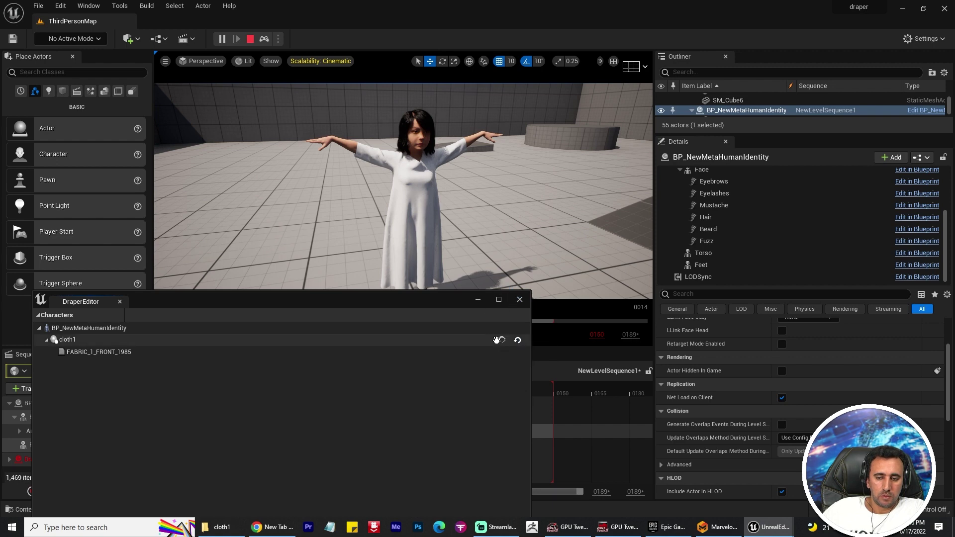
pyautogui.click(520, 299)
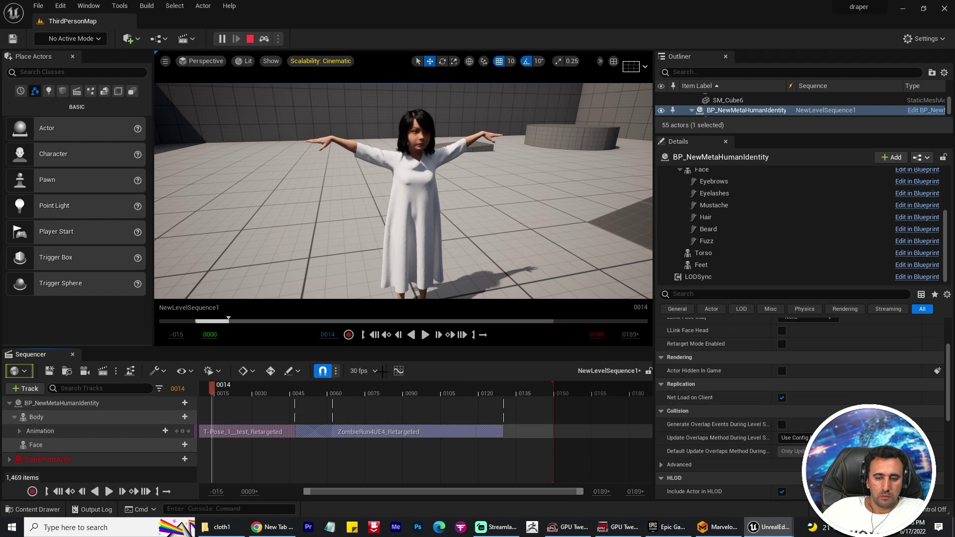
# Scrub the simulated sequence to frame 74, inspect the running character's dress from the side, and stop the simulation.
pyautogui.moveTo(234, 393); pyautogui.dragTo(364, 404)
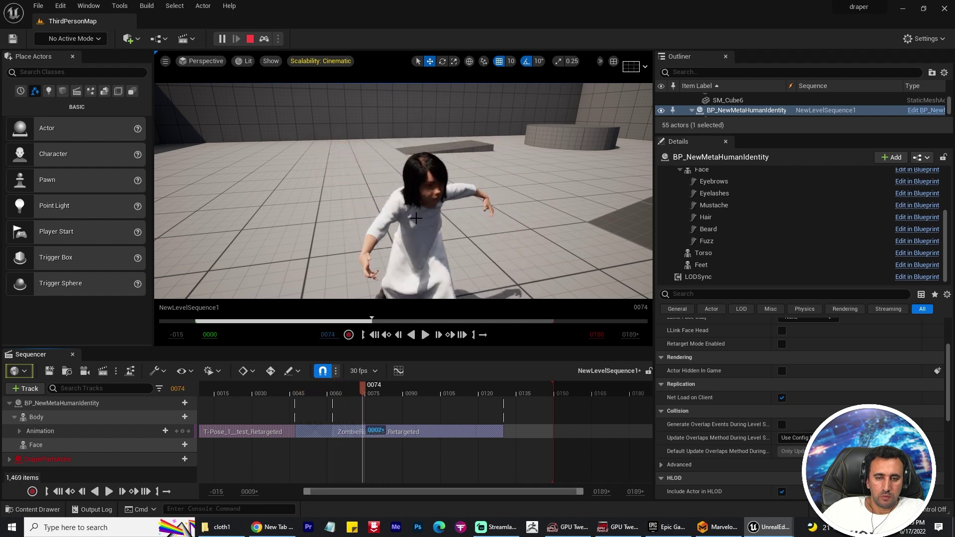
pyautogui.keyDown('alt'); pyautogui.moveTo(512, 225); pyautogui.dragTo(583, 222); pyautogui.keyUp('alt')
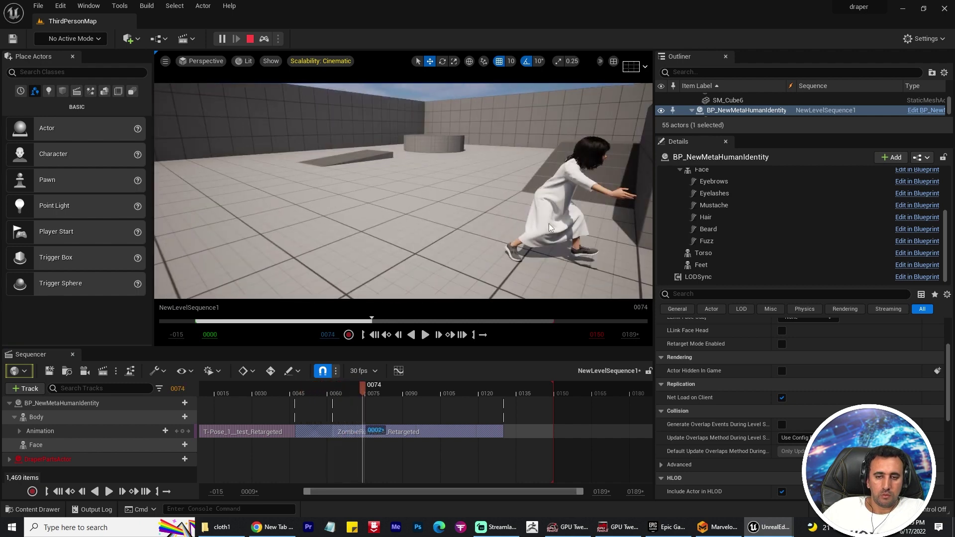
pyautogui.keyDown('alt'); pyautogui.moveTo(557, 229); pyautogui.dragTo(475, 217, button='middle'); pyautogui.keyUp('alt')
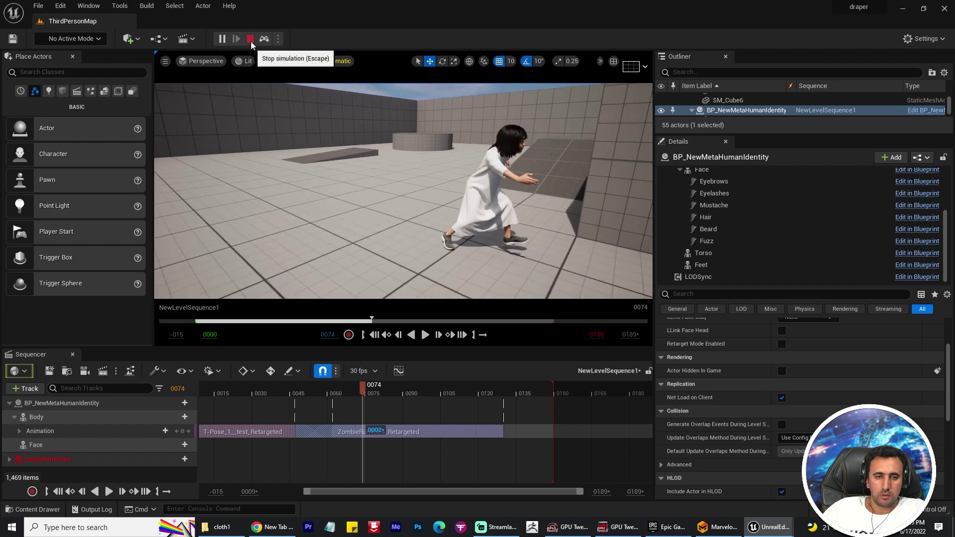
pyautogui.click(250, 39)
# Play the level sequence from the T-pose and watch how the dress follows the character into the run.
pyautogui.scroll(3, 463, 153)
pyautogui.keyDown('alt'); pyautogui.moveTo(463, 152); pyautogui.dragTo(405, 167, button='right'); pyautogui.keyUp('alt')
pyautogui.click(231, 393)
pyautogui.press('space')
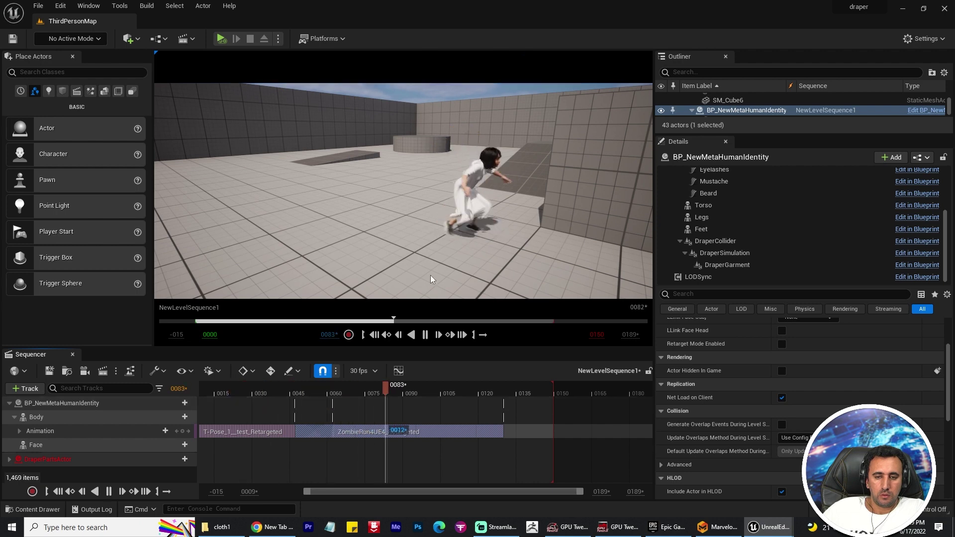
pyautogui.keyDown('alt'); pyautogui.moveTo(435, 260); pyautogui.dragTo(405, 257); pyautogui.keyUp('alt')
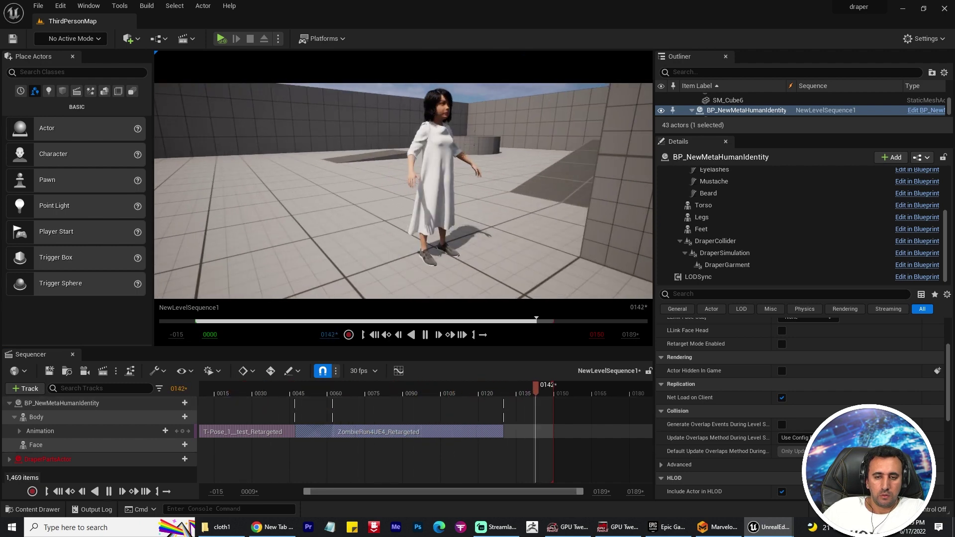
# Extend the ZombieRun clip past the sequence end at frame 150 and inspect the dress up close around frame 105.
pyautogui.moveTo(503, 432); pyautogui.dragTo(647, 434)
pyautogui.moveTo(460, 400); pyautogui.dragTo(441, 398)
pyautogui.scroll(6, 448, 223)
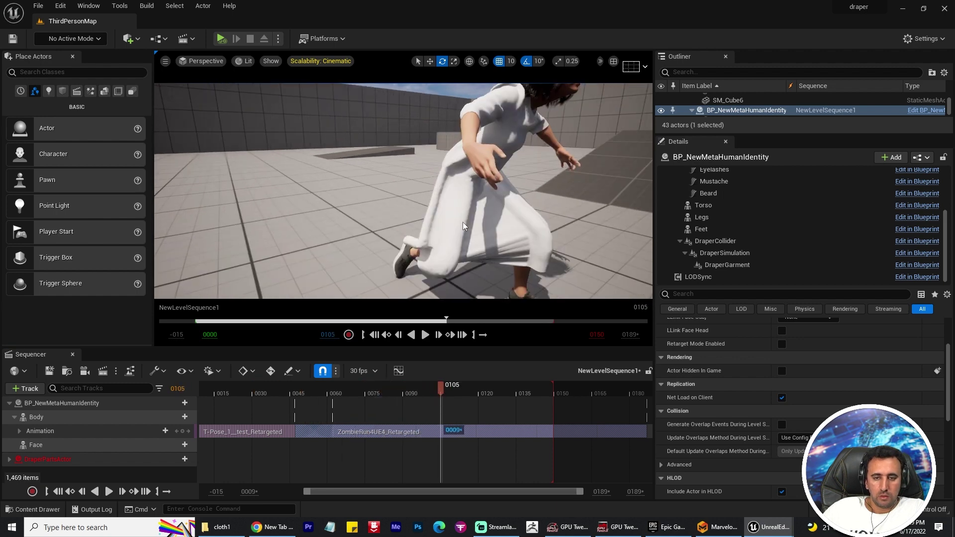
pyautogui.moveTo(463, 222); pyautogui.dragTo(471, 247, button='middle')
pyautogui.moveTo(381, 197); pyautogui.dragTo(522, 229)
pyautogui.moveTo(448, 209)
pyautogui.keyDown('alt'); pyautogui.mouseDown()
pyautogui.moveTo(323, 162)
pyautogui.moveTo(398, 171)
pyautogui.moveTo(380, 174)
pyautogui.moveTo(448, 209)
pyautogui.mouseUp(); pyautogui.keyUp('alt')
pyautogui.moveTo(448, 209); pyautogui.dragTo(487, 224, button='right')
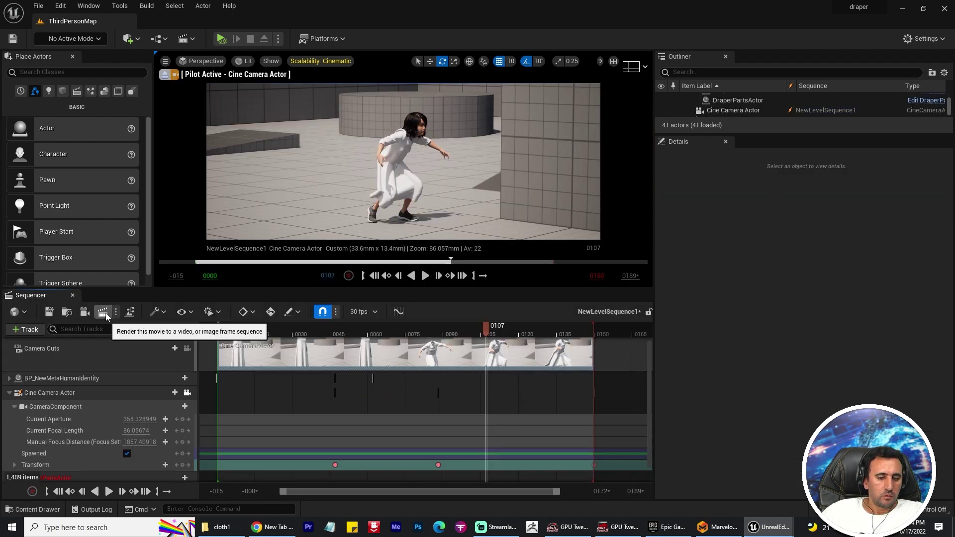
# Render the level sequence to the first_01 video, saving the modified content first, and open first_01.avi from the cloth1 folder.
pyautogui.click(103, 312)
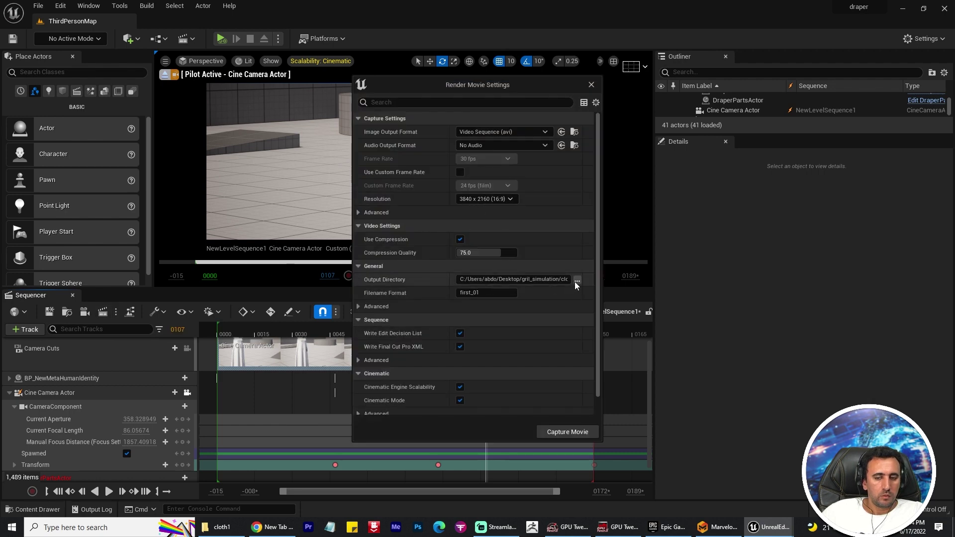
pyautogui.click(574, 433)
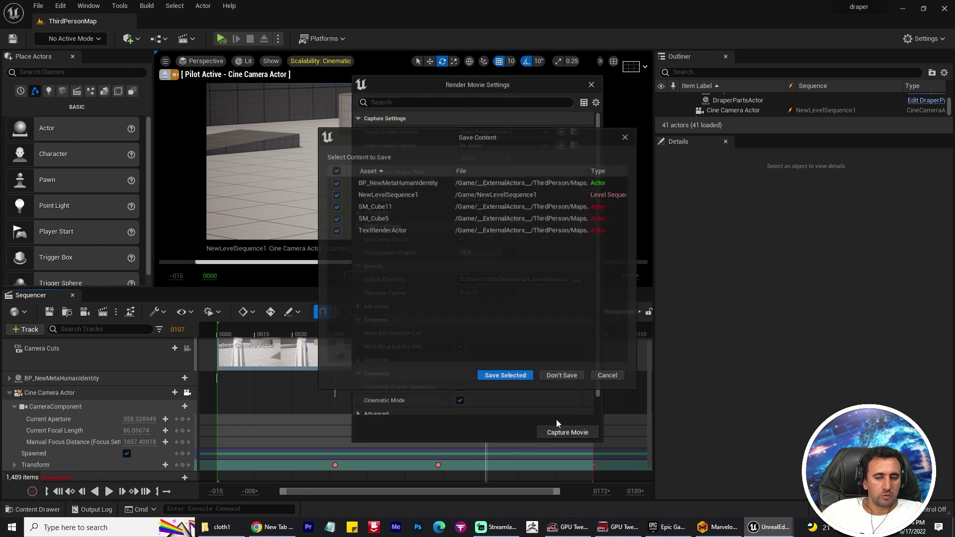
pyautogui.click(508, 379)
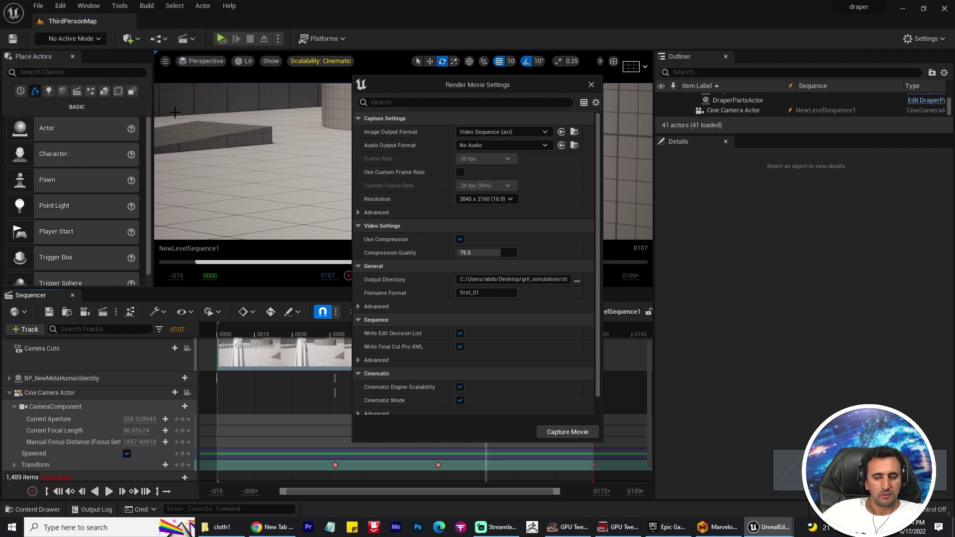
pyautogui.hotkey('alt', 'Tab')
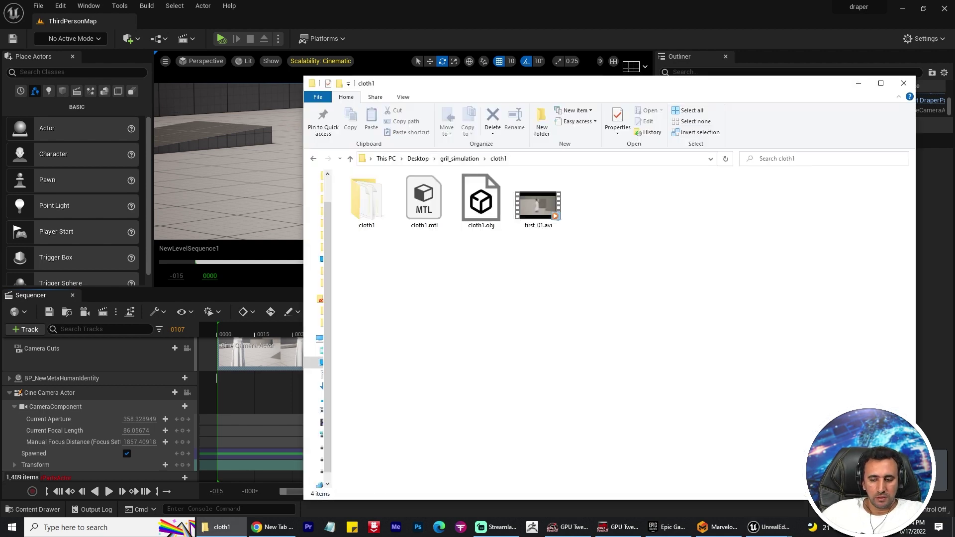
pyautogui.doubleClick(546, 206)
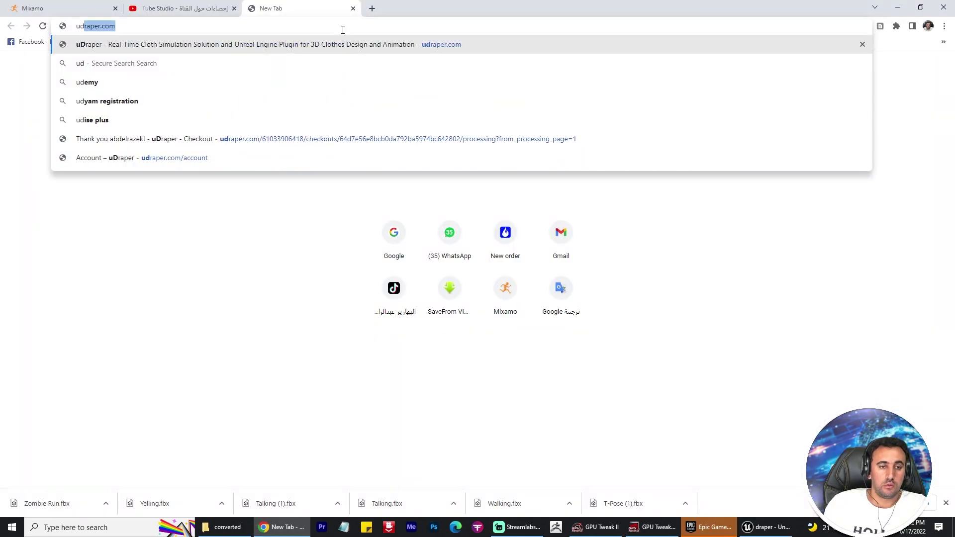
# Open udraper.com in the browser and go to its account login page.
pyautogui.press('Return')
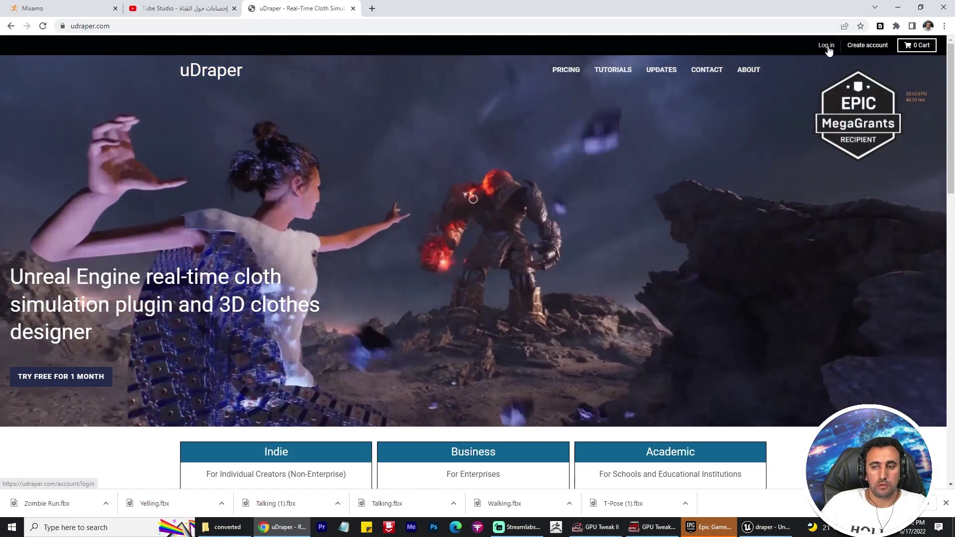
pyautogui.click(827, 45)
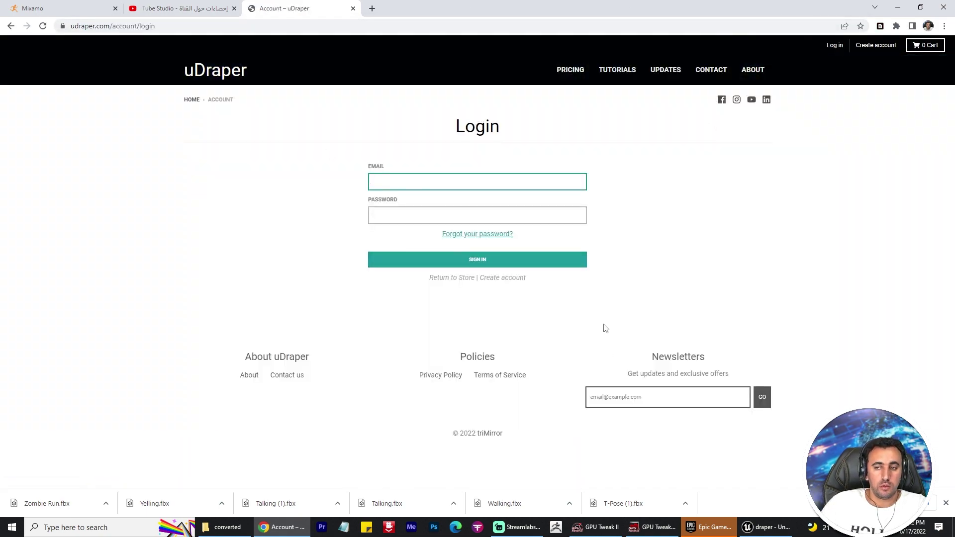
pyautogui.click(373, 9)
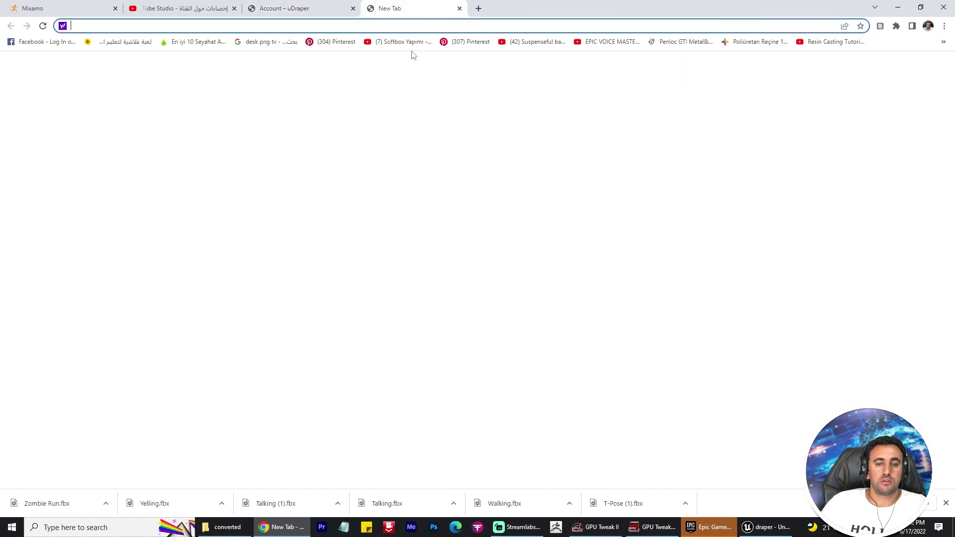
# Switch back to Unreal Editor and view the undressed MetaHuman from the front.
pyautogui.hotkey('alt', 'Tab')
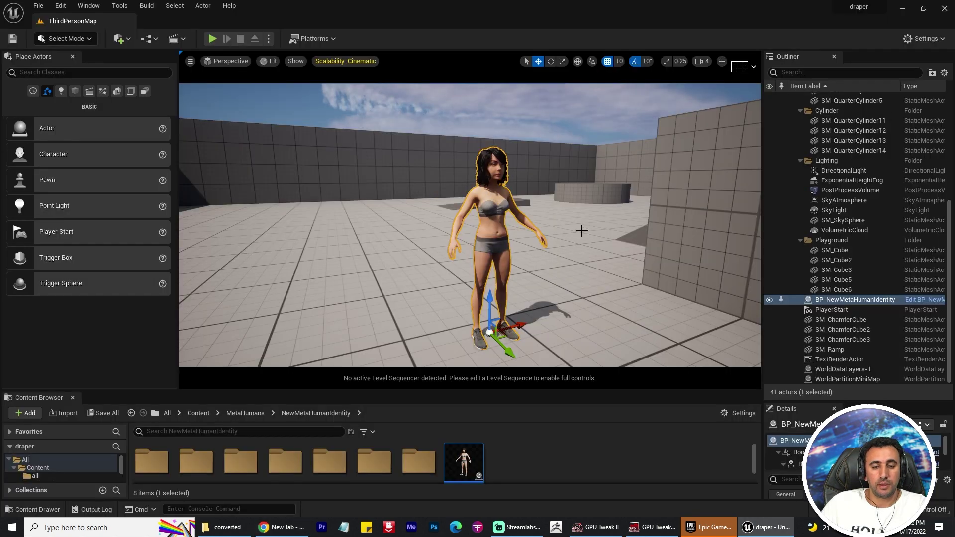
pyautogui.keyDown('alt'); pyautogui.moveTo(617, 230); pyautogui.dragTo(587, 257); pyautogui.keyUp('alt')
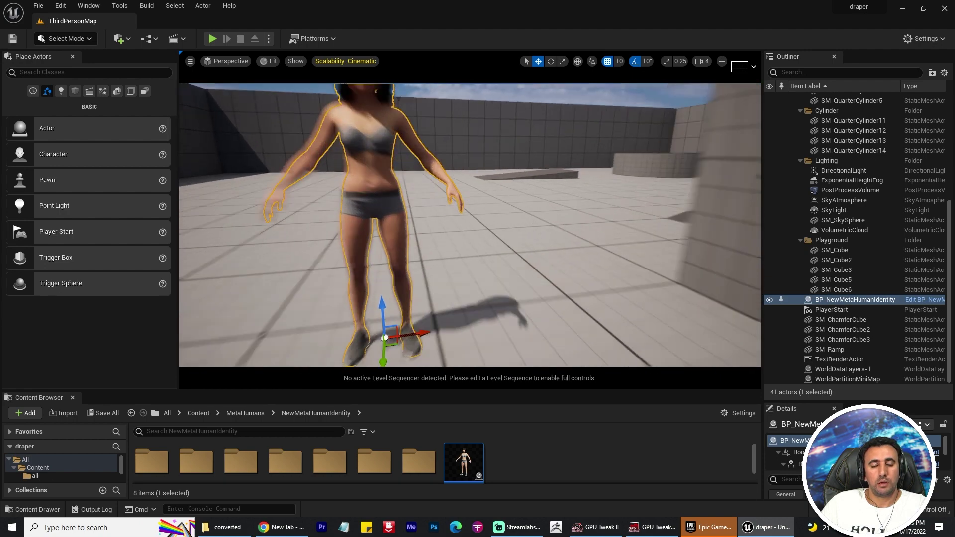